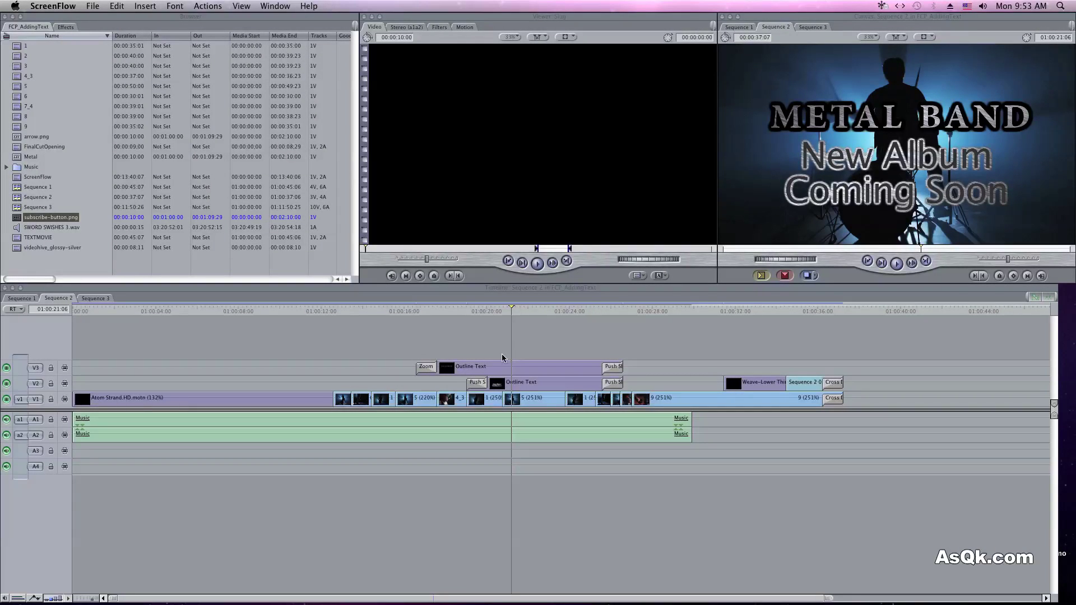
# Review the existing Outline Text, lower-third and Atom Strand title clips along the Sequence 2 timeline
pyautogui.click(505, 382)
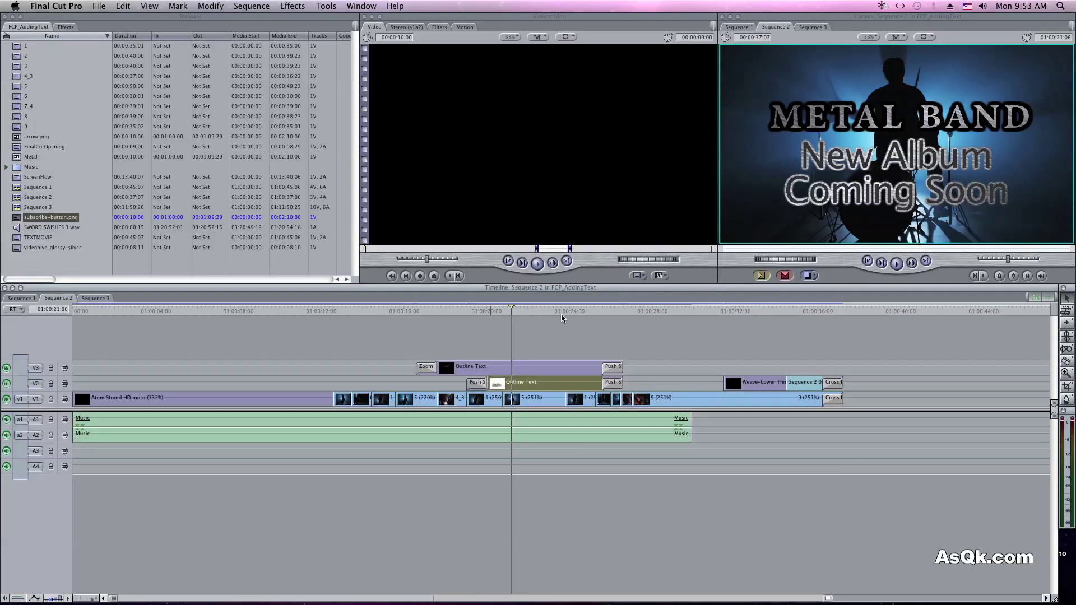
pyautogui.click(758, 307)
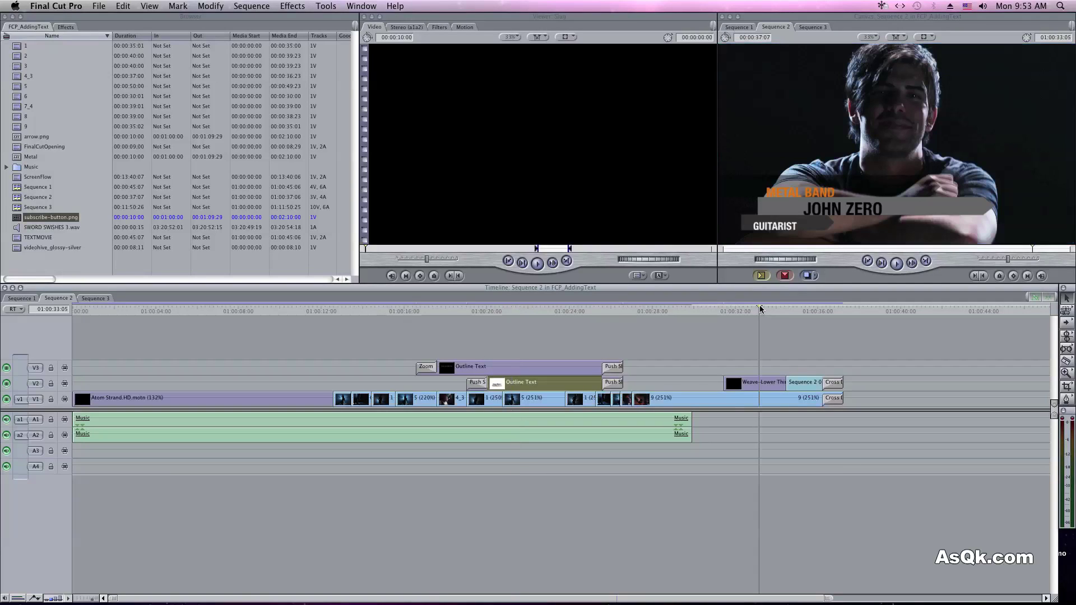
pyautogui.click(183, 308)
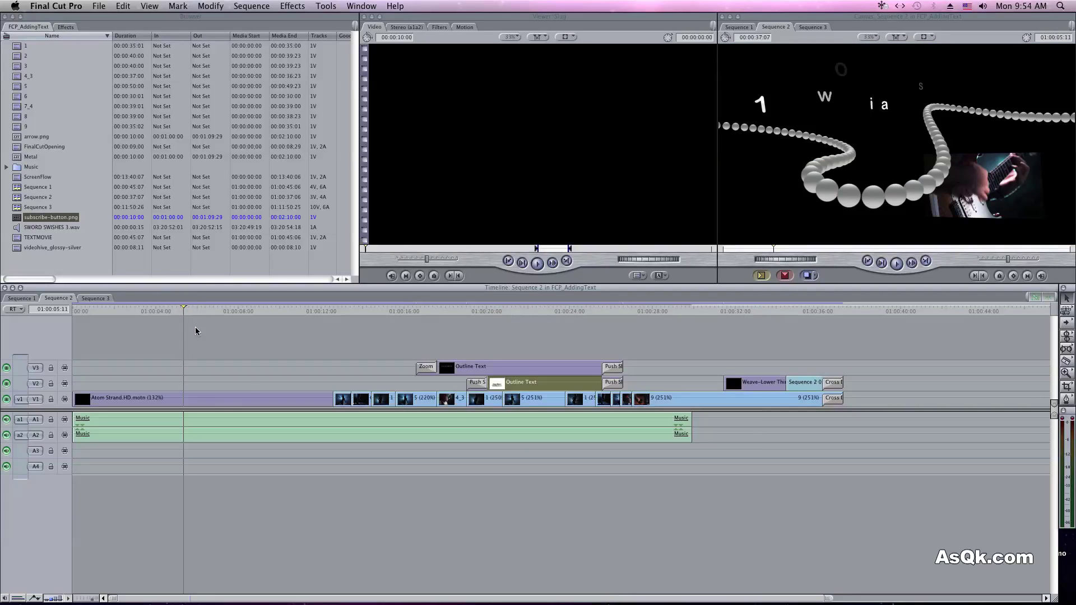
pyautogui.click(219, 402)
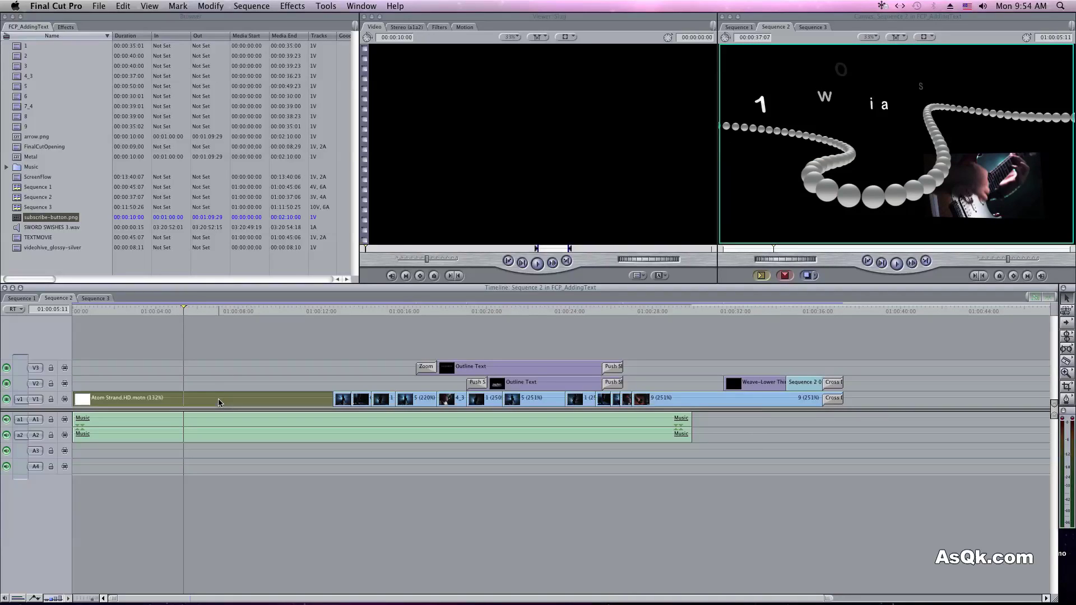
pyautogui.click(243, 341)
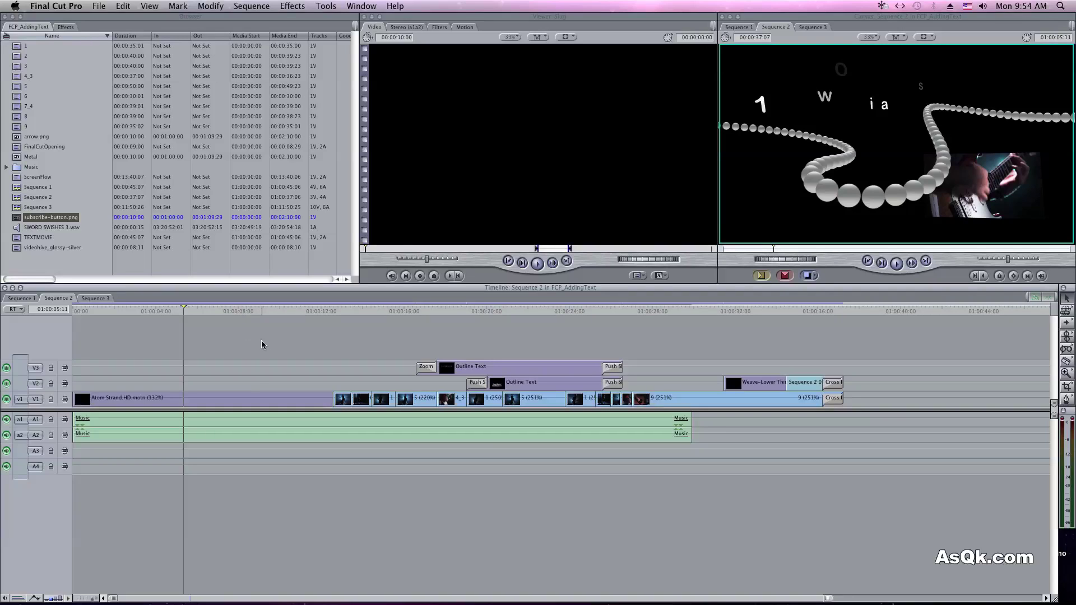
# Delete the Atom Strand clip from V1 and all title clips with their transitions from V2 and V3
pyautogui.click(253, 392)
pyautogui.press('Delete')
pyautogui.moveTo(410, 335); pyautogui.dragTo(634, 373)
pyautogui.press('Delete')
pyautogui.moveTo(710, 352); pyautogui.dragTo(859, 380)
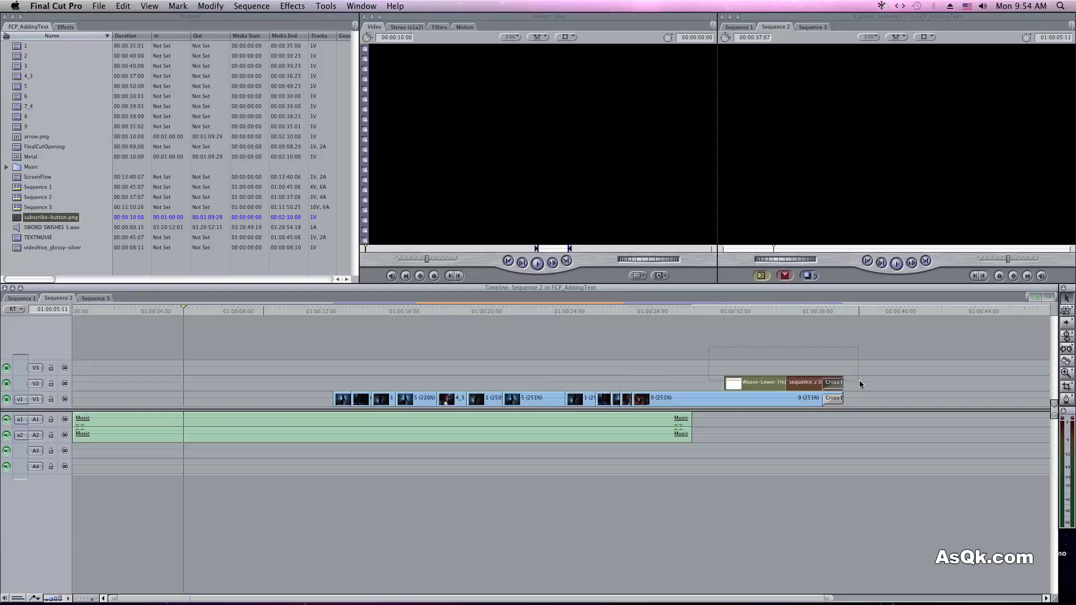
pyautogui.press('Delete')
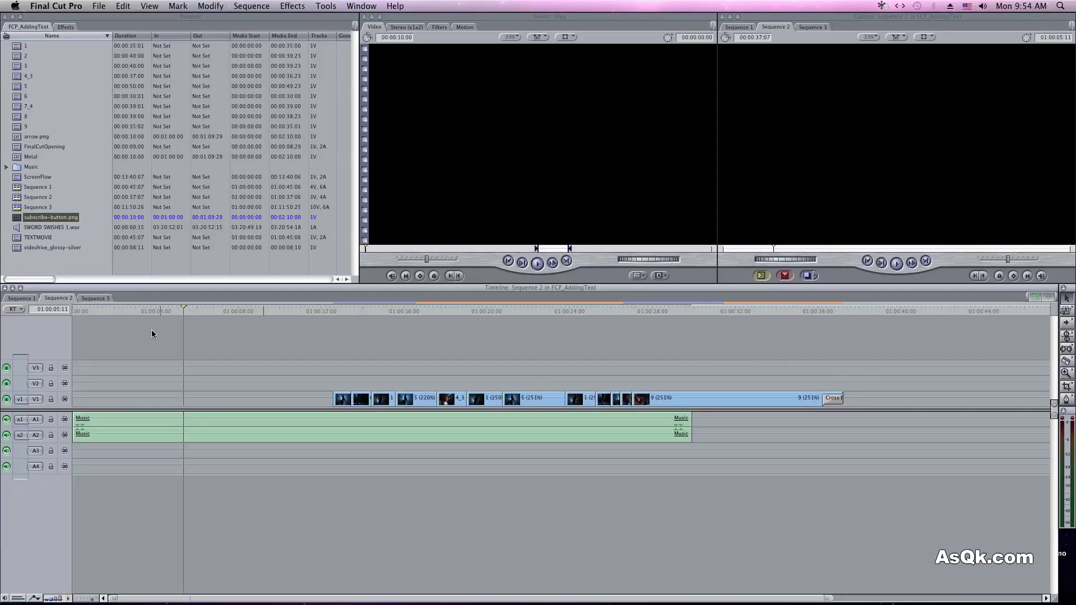
# Return the playhead to the start of the sequence and open the Master Template Browser
pyautogui.press('Home')
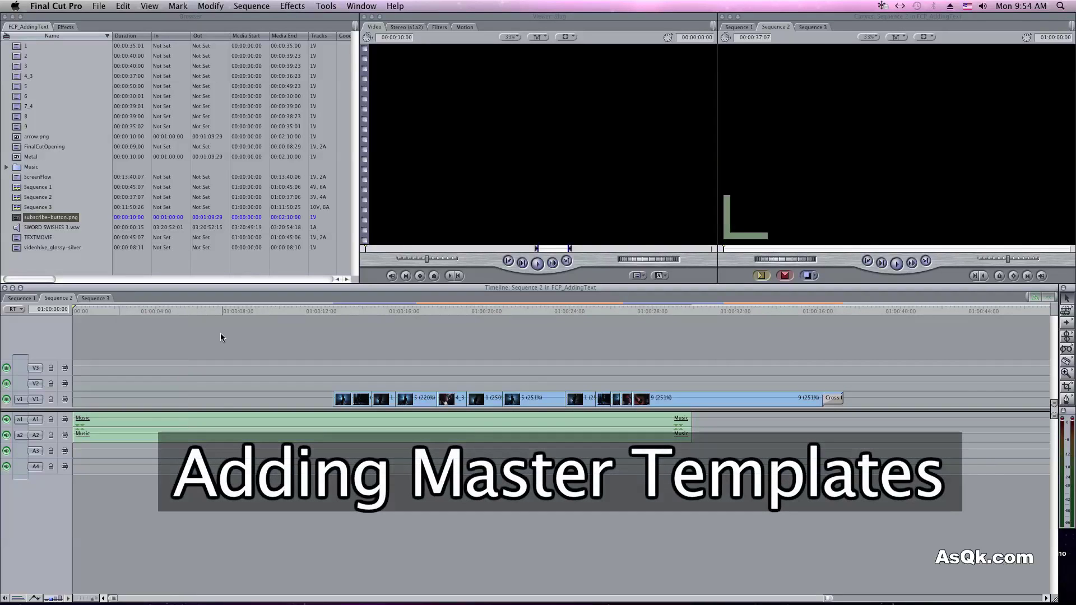
pyautogui.click(249, 6)
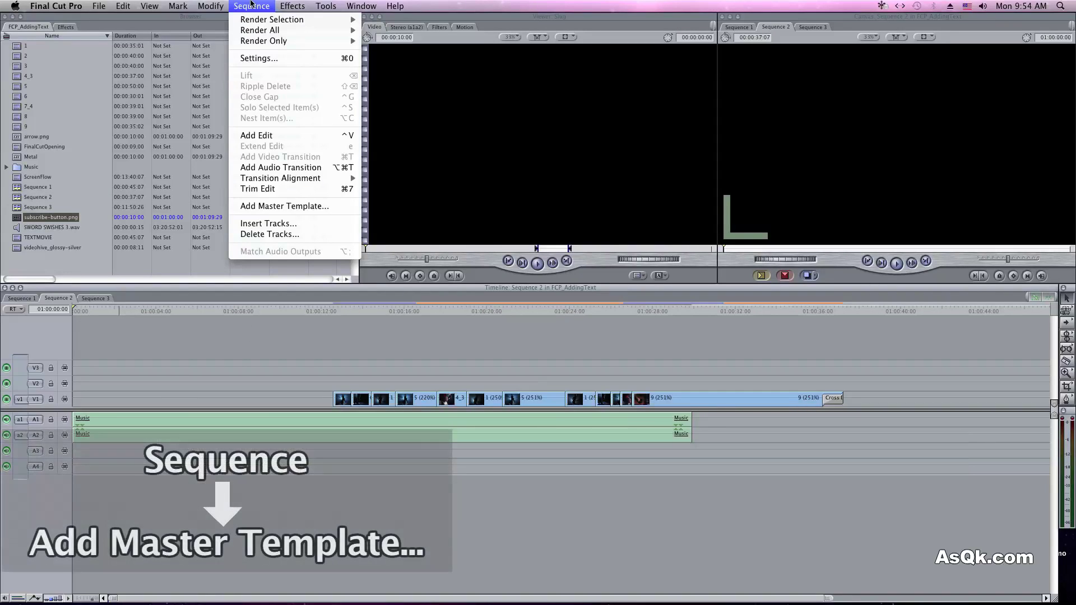
pyautogui.click(306, 207)
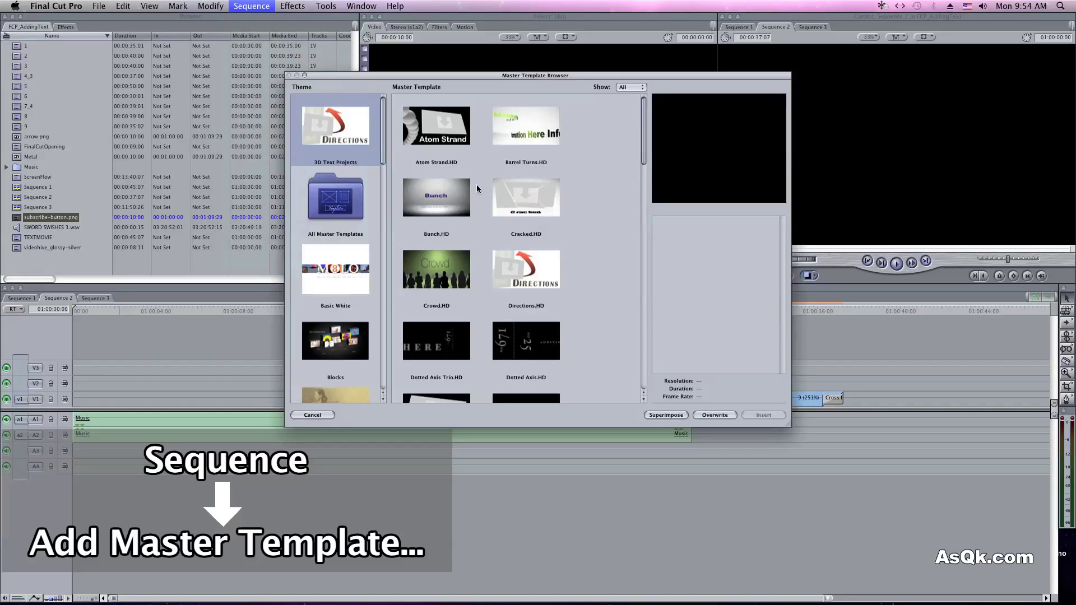
# Examine the template previews in the 3D Text Projects, Basic White, Blocks and Brush Strokes themes
pyautogui.click(436, 133)
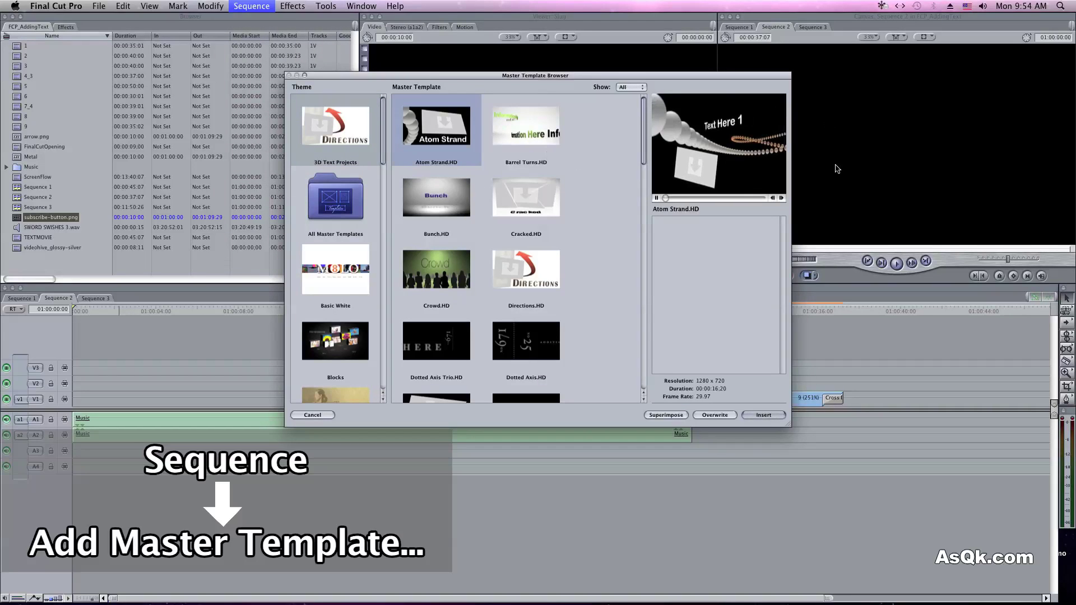
pyautogui.click(550, 150)
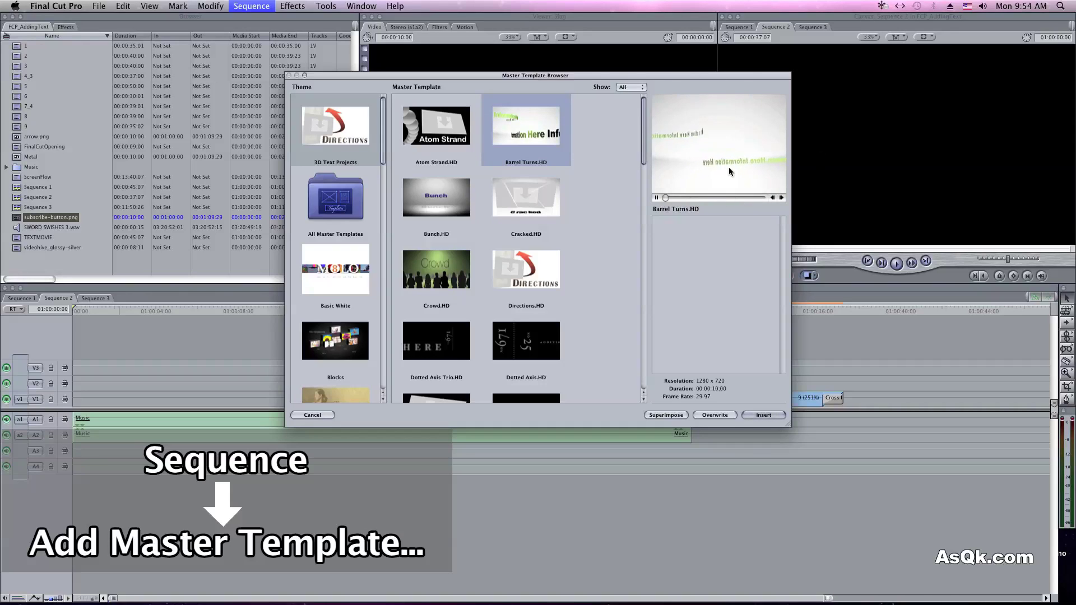
pyautogui.press('Right')
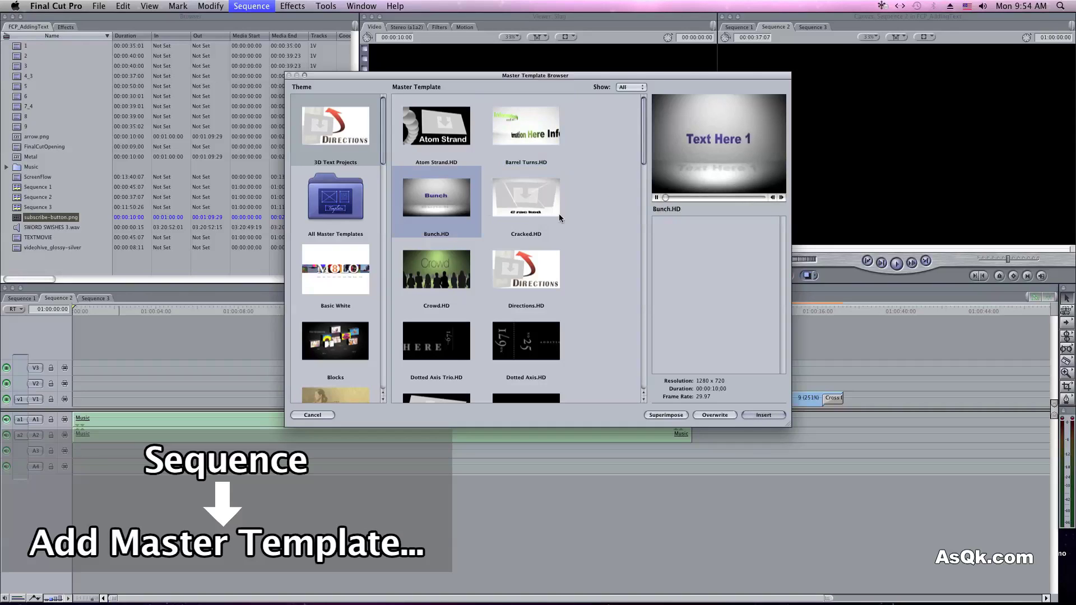
pyautogui.scroll(-5, 382, 145)
pyautogui.click(335, 135)
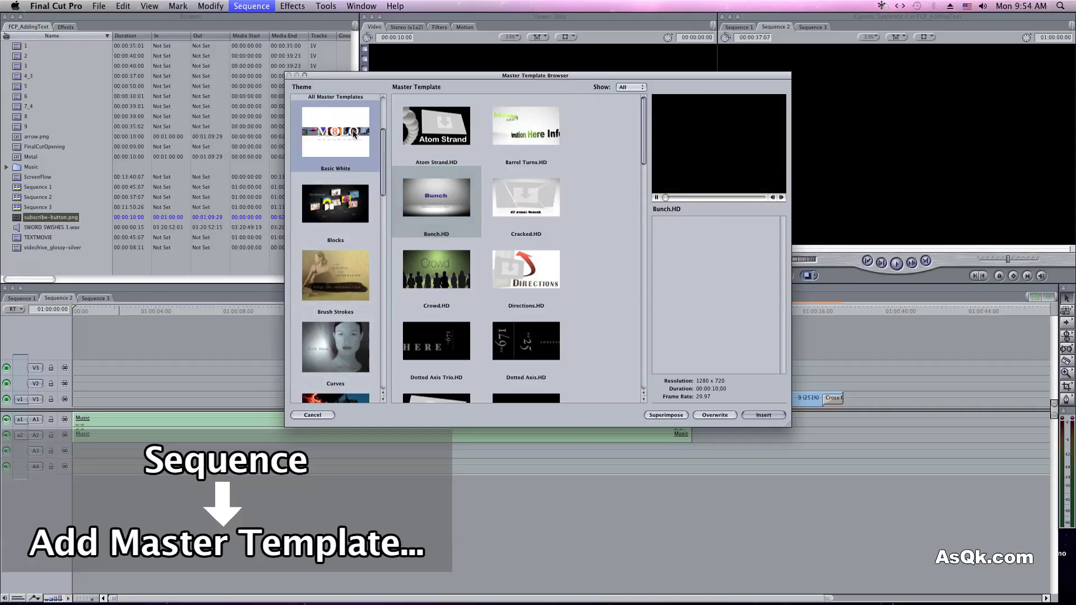
pyautogui.click(446, 137)
pyautogui.click(377, 193)
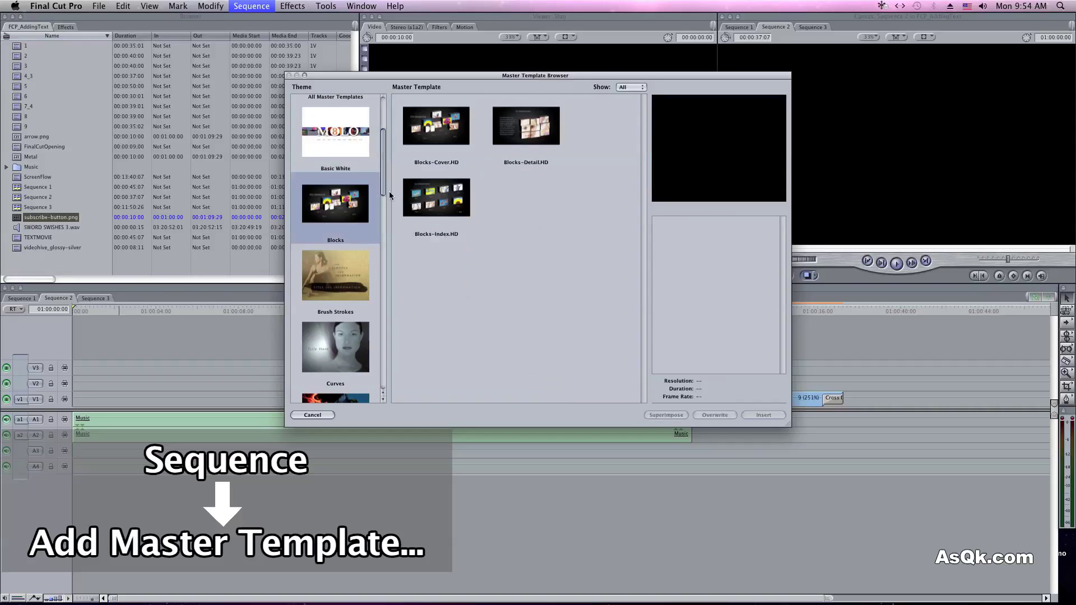
pyautogui.click(438, 133)
pyautogui.click(329, 270)
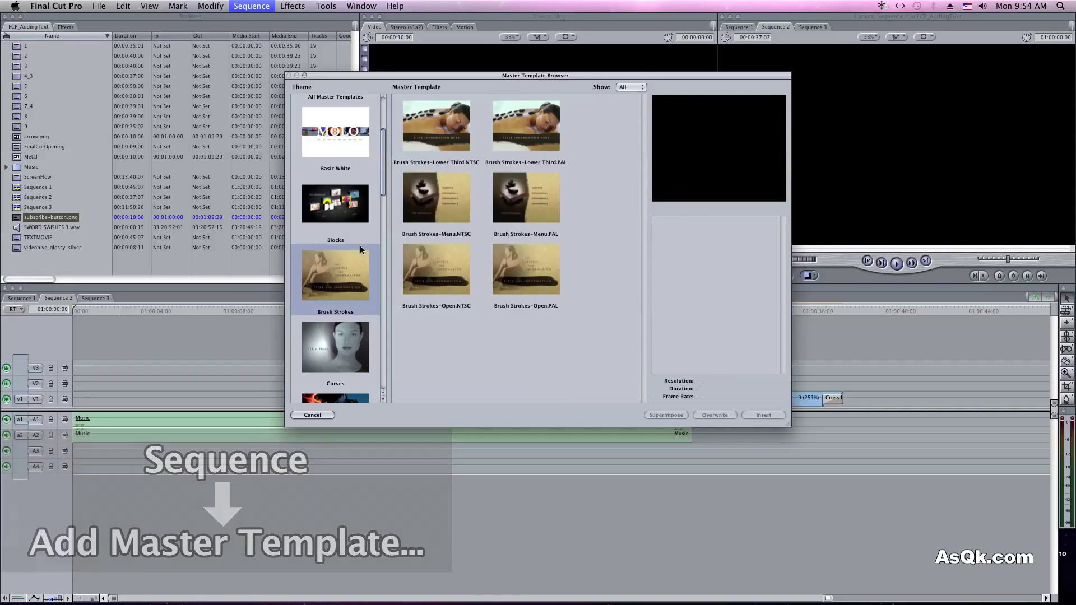
pyautogui.click(440, 199)
pyautogui.scroll(-4, 364, 217)
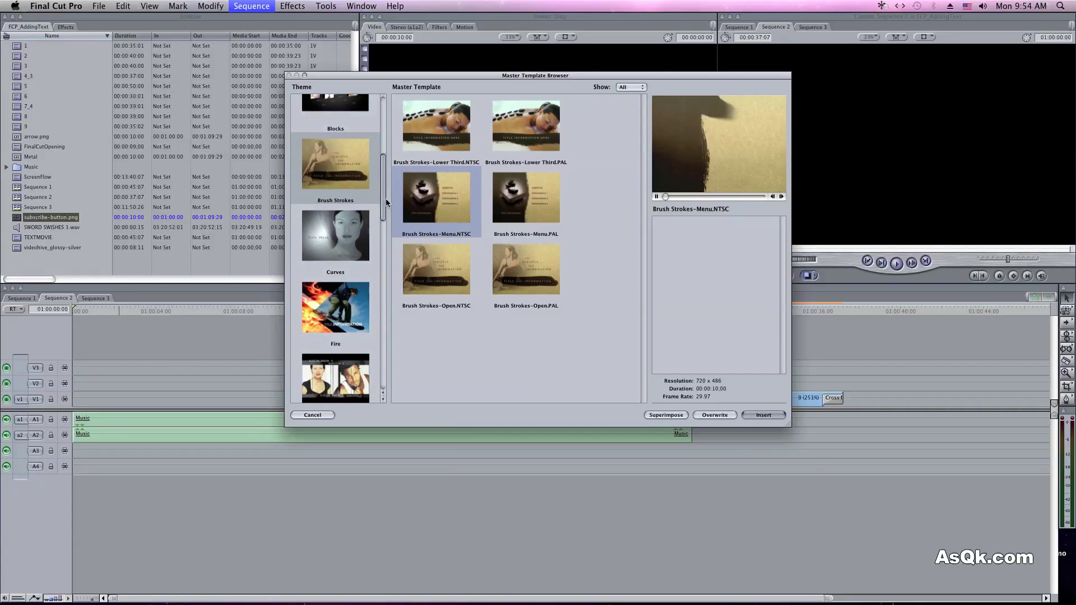
# Insert the Atom Strand.HD master template from the 3D Text Projects theme at the start of the sequence
pyautogui.moveTo(386, 199); pyautogui.dragTo(382, 139)
pyautogui.click(348, 129)
pyautogui.click(438, 133)
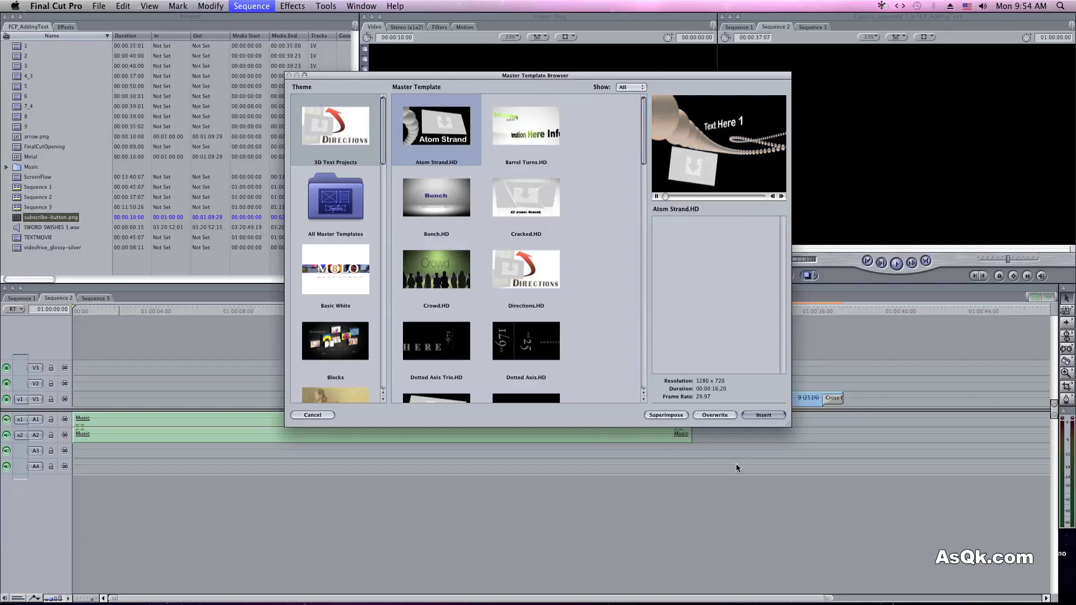
pyautogui.doubleClick(441, 130)
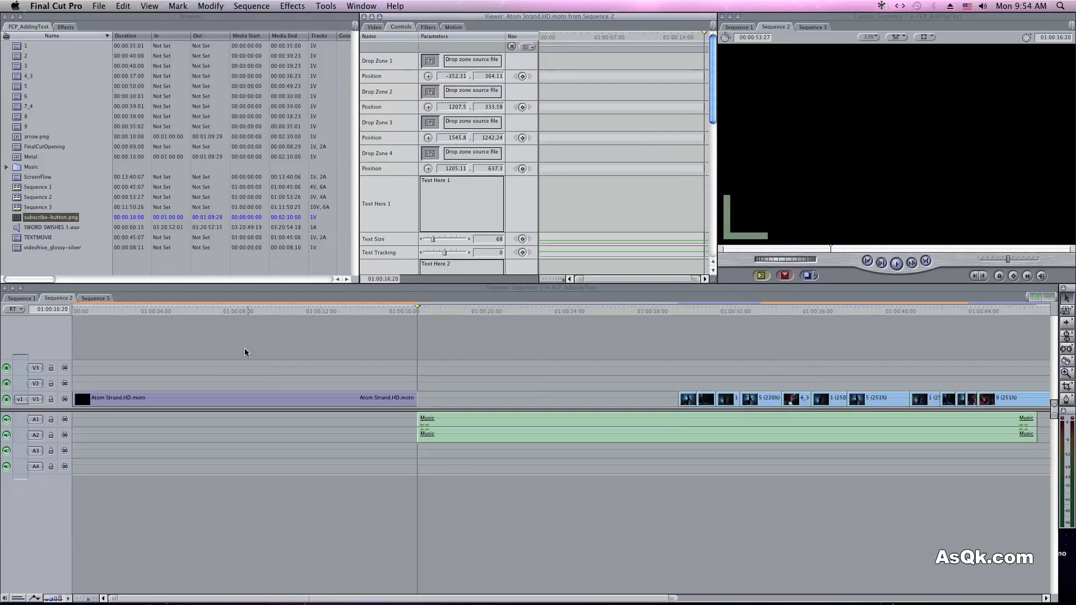
# Set the inserted Atom Strand clip's constant speed to 132 percent
pyautogui.click(244, 349)
pyautogui.click(102, 310)
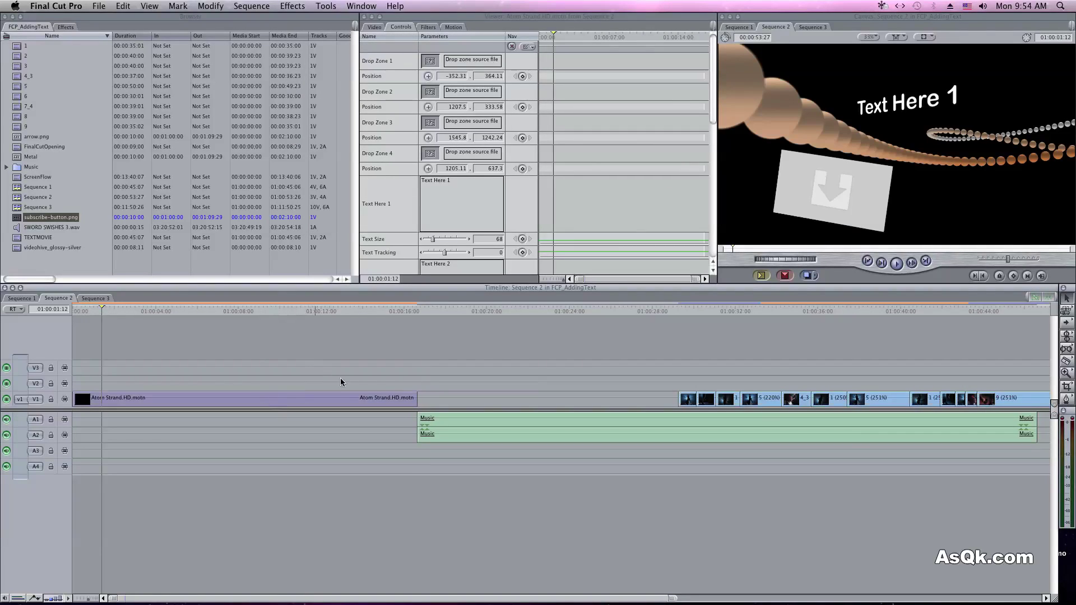
pyautogui.click(219, 396)
pyautogui.rightClick(218, 397)
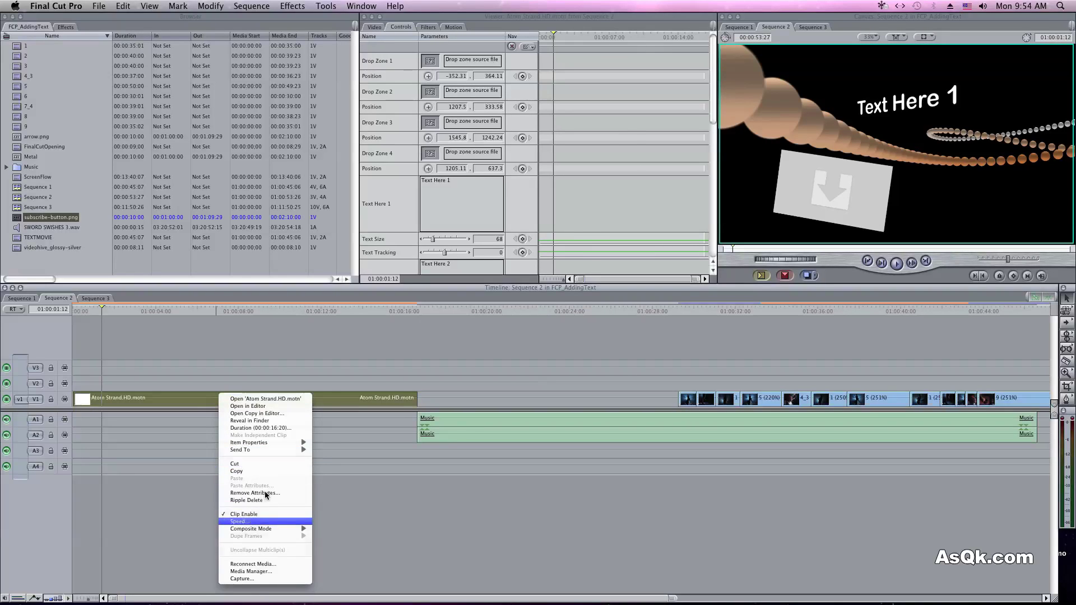
pyautogui.click(238, 521)
pyautogui.write('13')
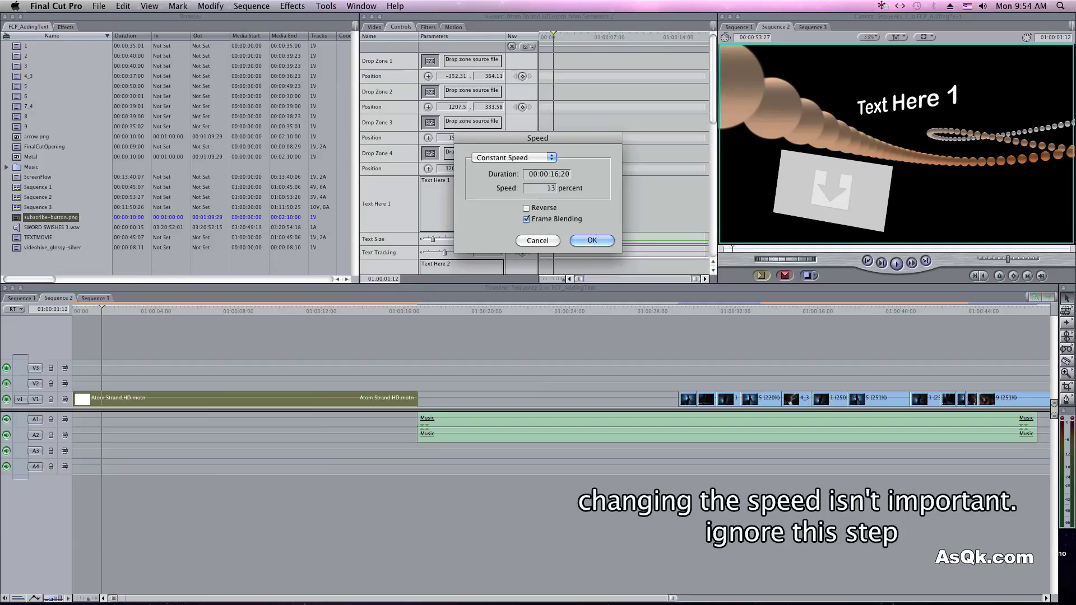
pyautogui.write('2')
pyautogui.press('Return')
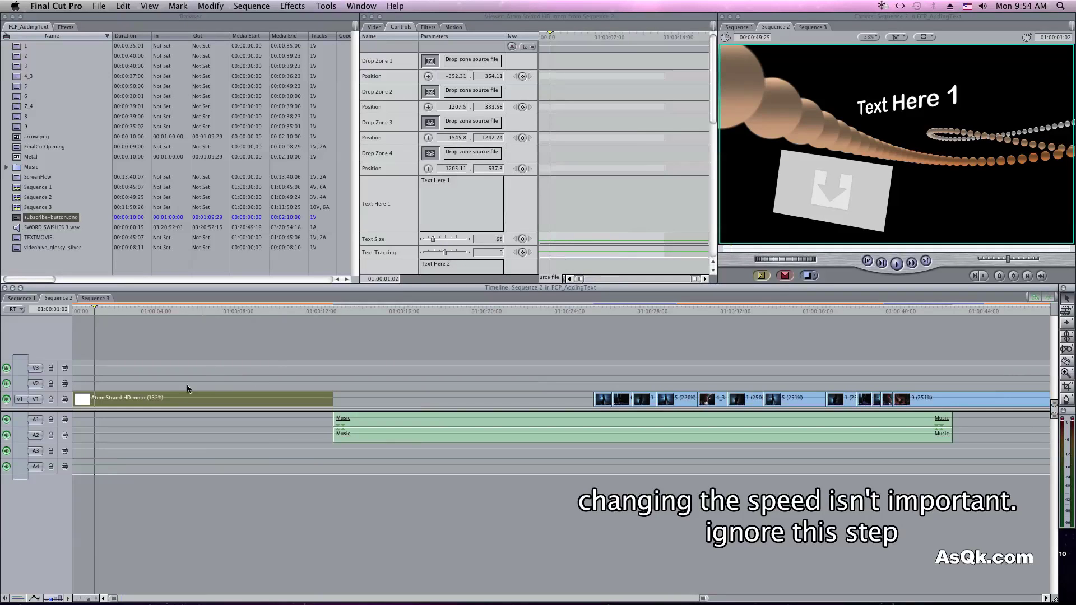
# Move the Atom Strand clip into the gap before the video clips and remove the empty gap at the sequence start
pyautogui.moveTo(142, 399); pyautogui.dragTo(389, 397)
pyautogui.click(281, 402)
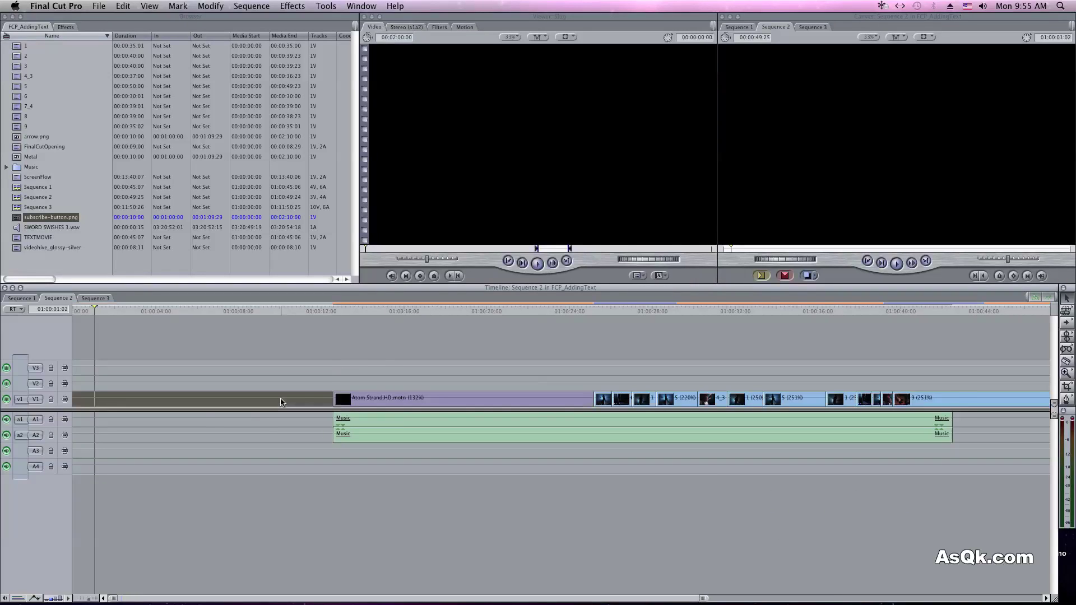
pyautogui.press('Delete')
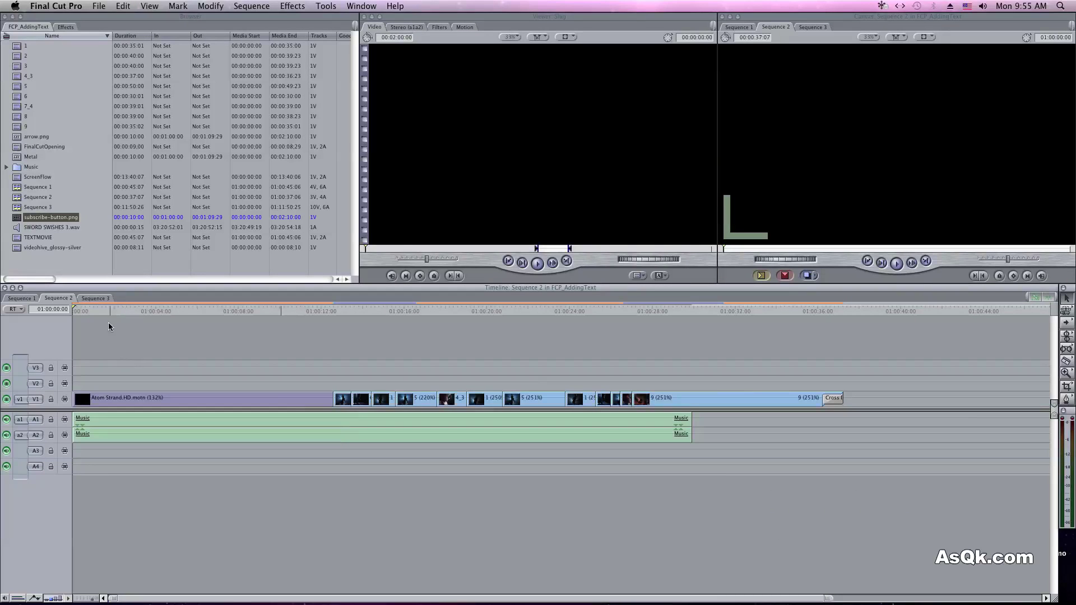
# Park the playhead about one second into the sequence and open the Atom Strand clip's template controls
pyautogui.click(96, 312)
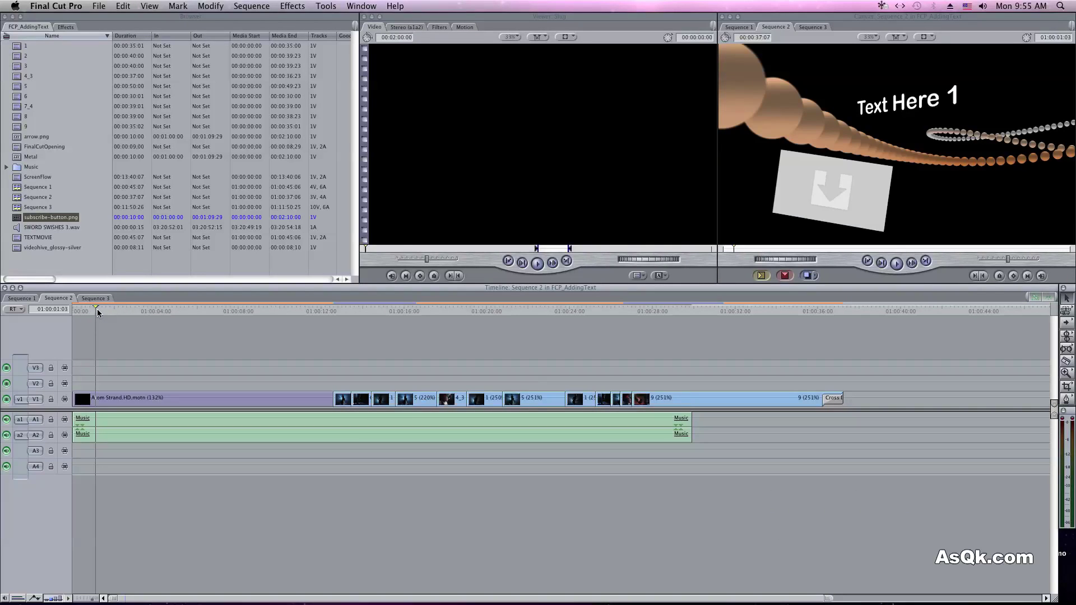
pyautogui.doubleClick(111, 398)
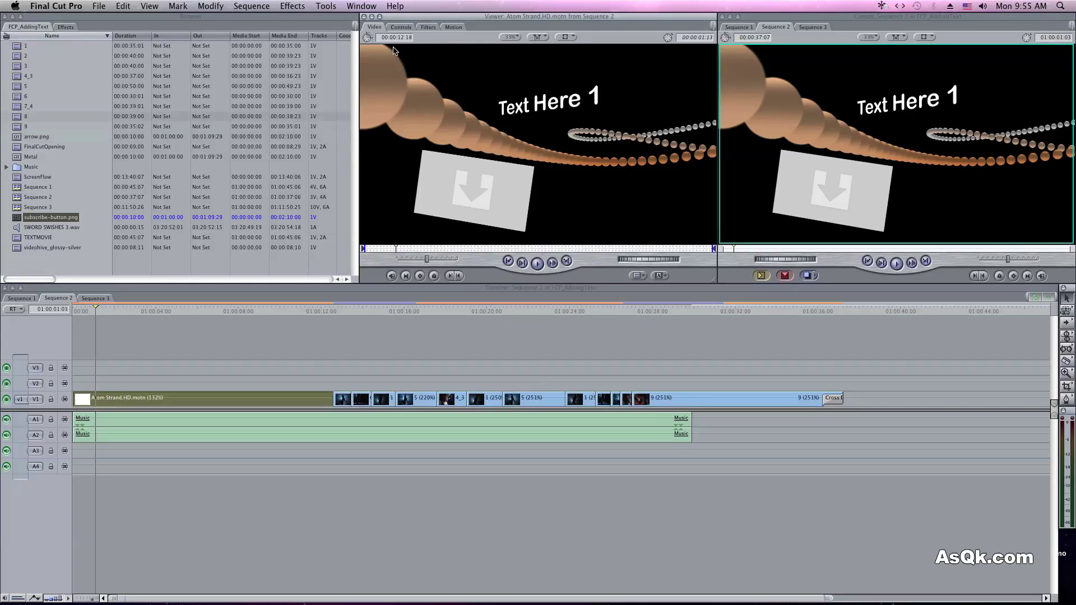
pyautogui.click(401, 27)
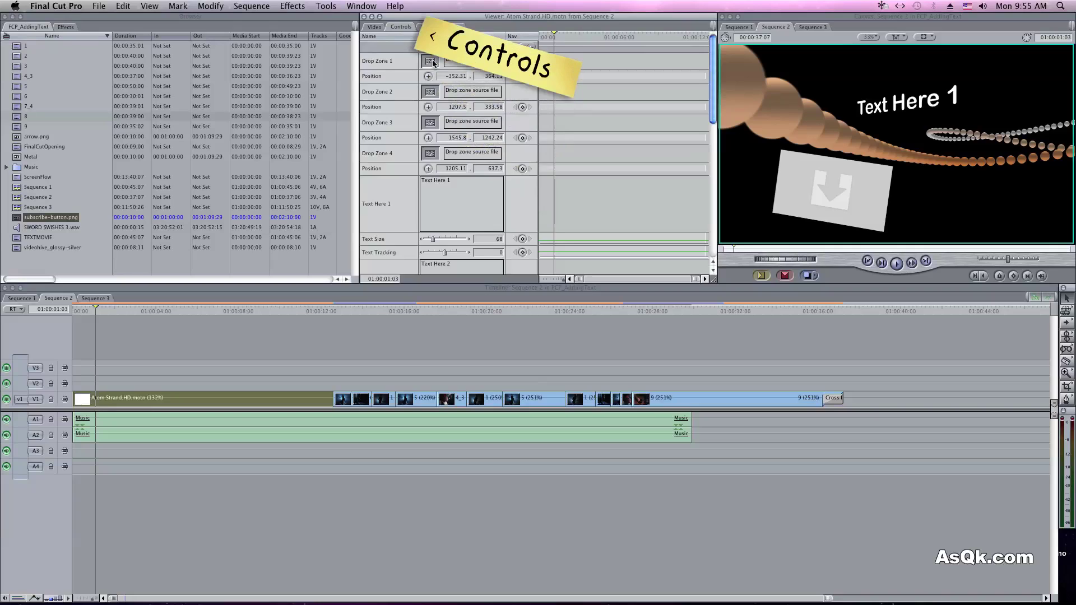
# Fill Drop Zones 1 to 4 of the template with the clips 1, 2, 4_3 and 7_4 respectively
pyautogui.moveTo(18, 47); pyautogui.dragTo(428, 65)
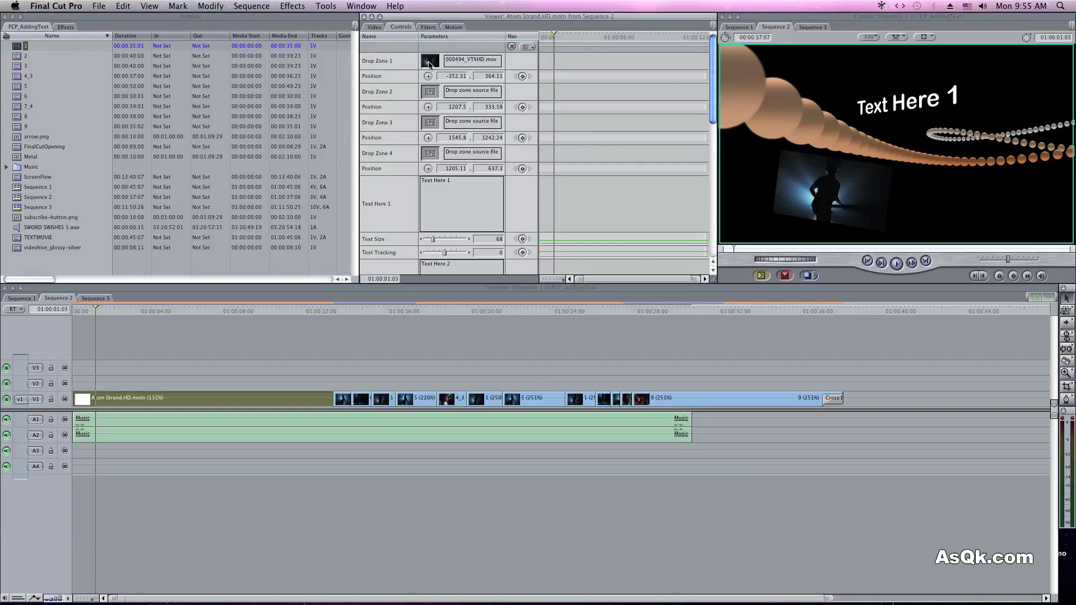
pyautogui.moveTo(17, 57); pyautogui.dragTo(426, 100)
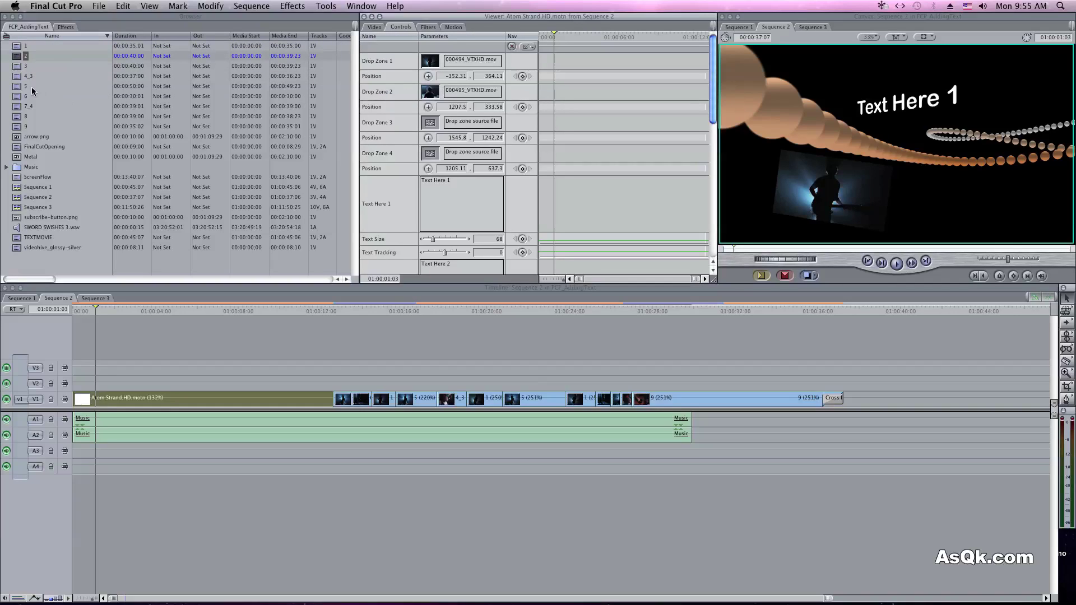
pyautogui.moveTo(18, 79); pyautogui.dragTo(430, 124)
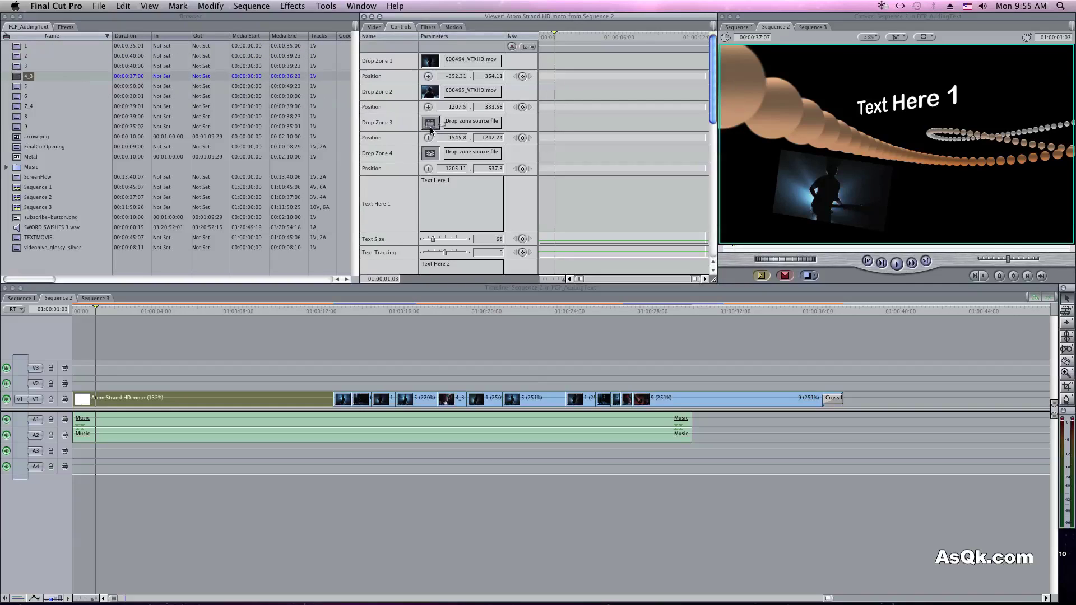
pyautogui.click(9, 107)
pyautogui.moveTo(19, 107); pyautogui.dragTo(430, 156)
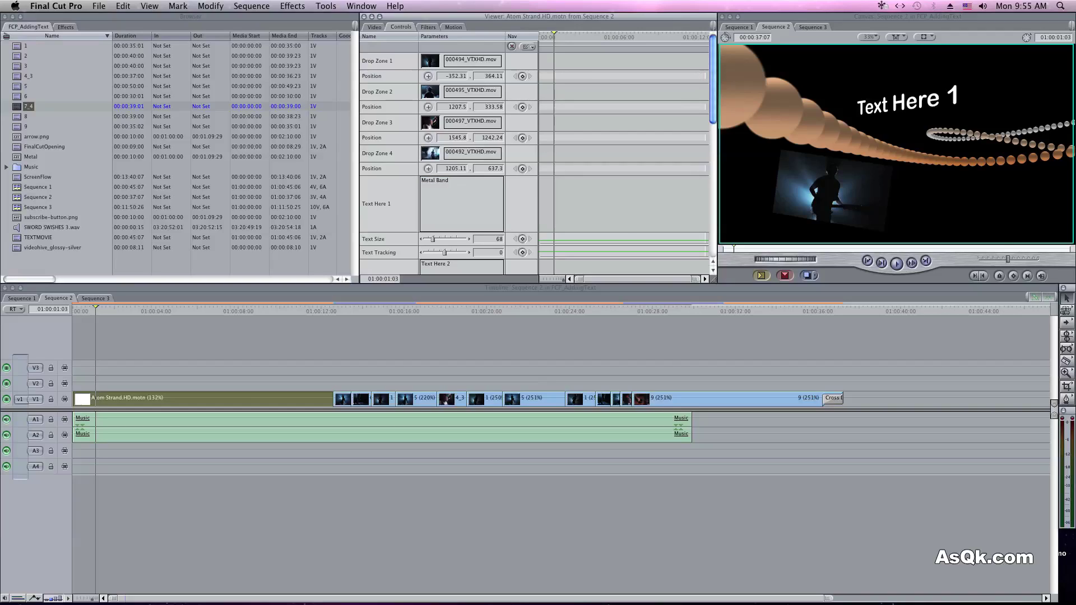
# Replace the first text line with "Metal Band", setting its size to 101 and its tracking to 0
pyautogui.press('Tab')
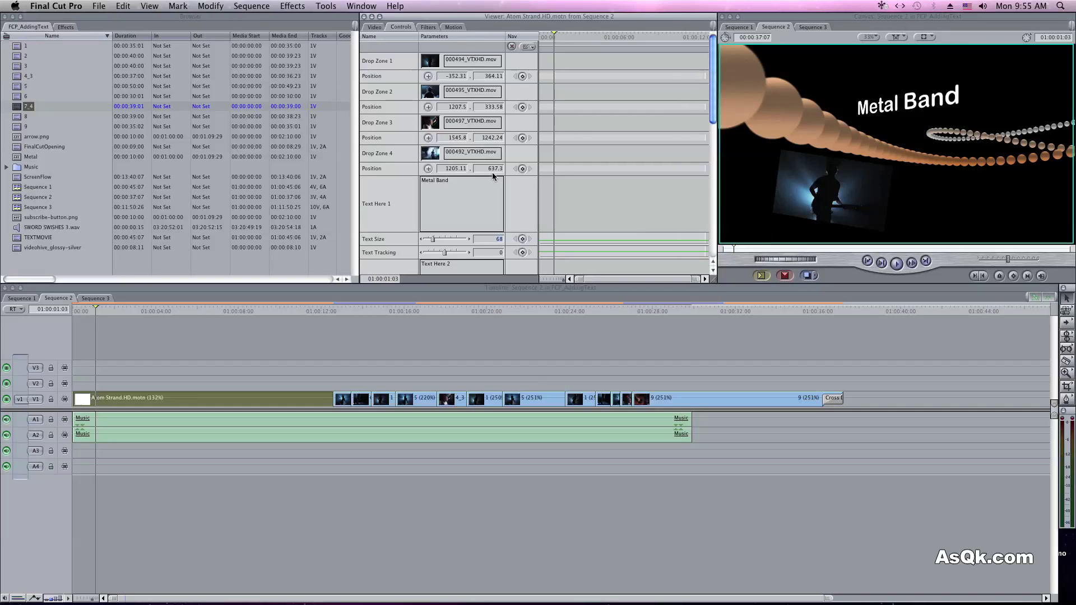
pyautogui.moveTo(434, 240); pyautogui.dragTo(444, 255)
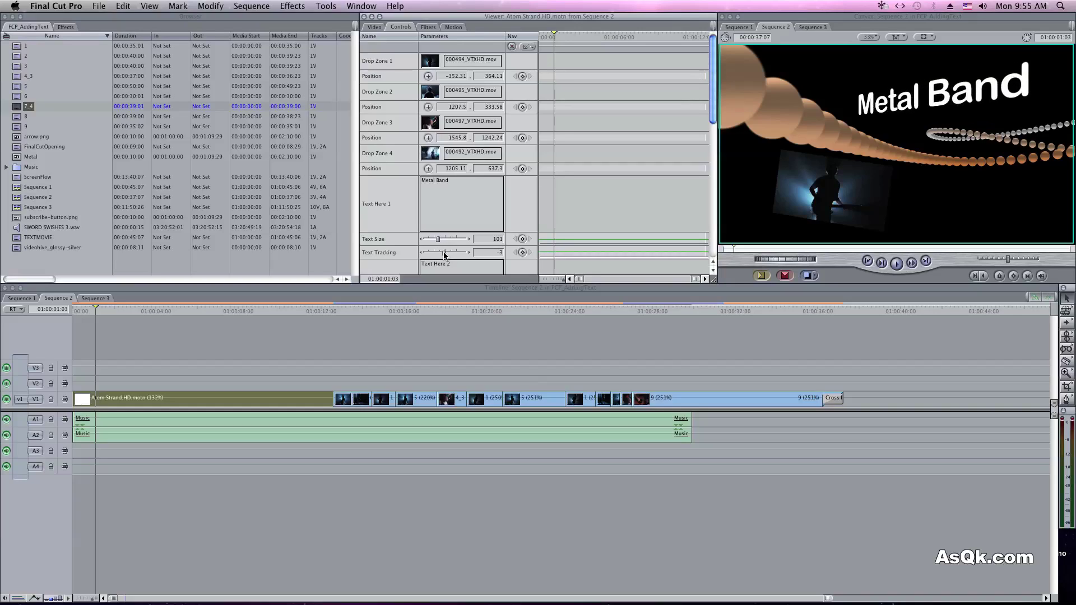
pyautogui.write('0')
pyautogui.press('Return')
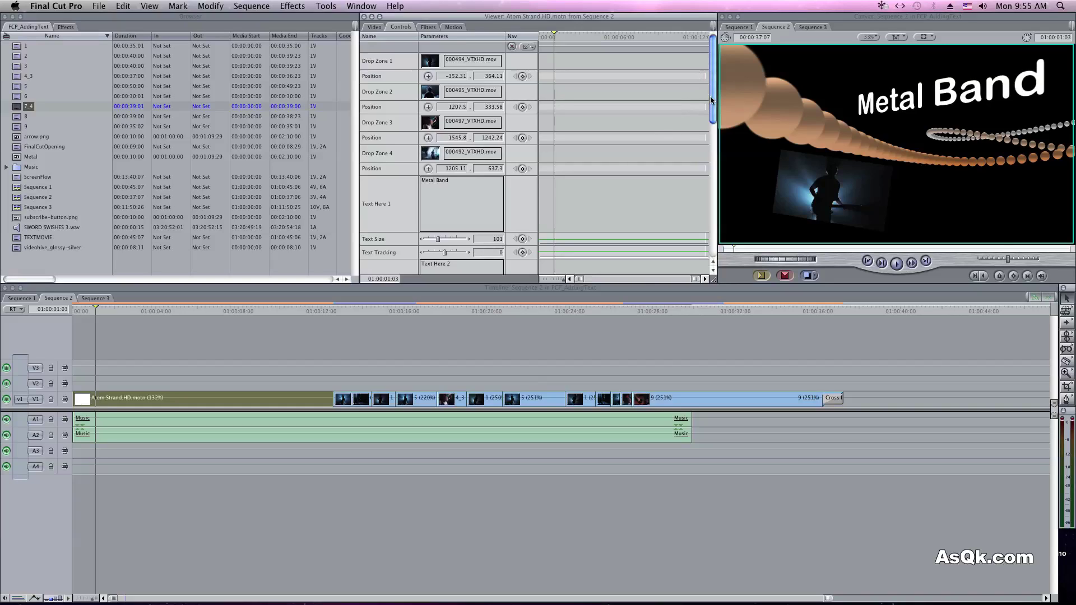
# Replace the second text line of the Atom Strand template with "New Album"
pyautogui.moveTo(712, 104); pyautogui.dragTo(712, 134)
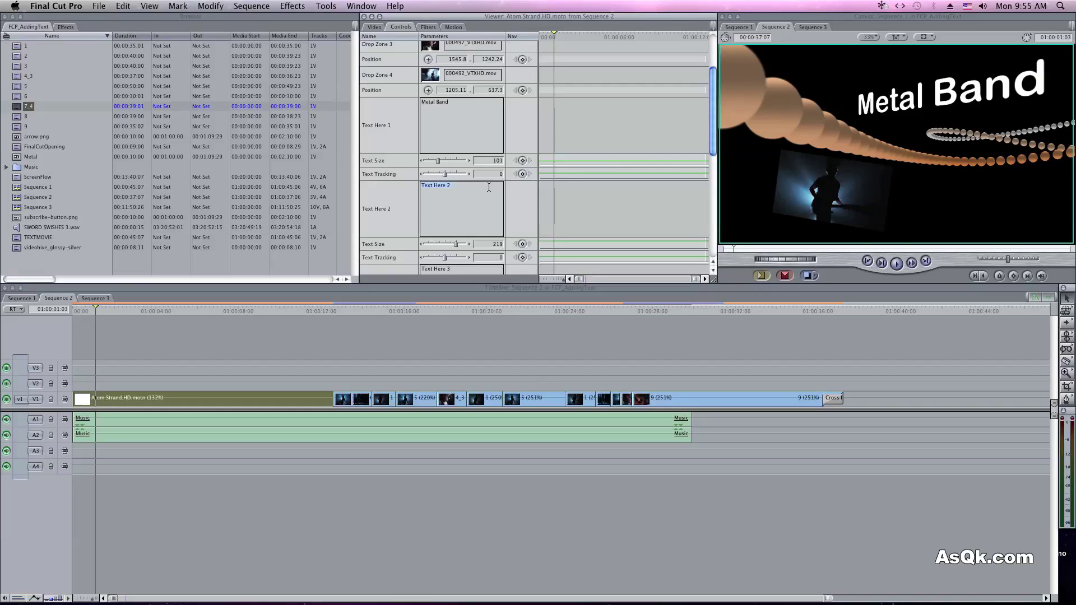
pyautogui.write('New Album')
pyautogui.scroll(-5, 588, 146)
# Clear the second text line, replace the third with "12 New Original Songs", and check it about six seconds into the sequence
pyautogui.click(472, 186)
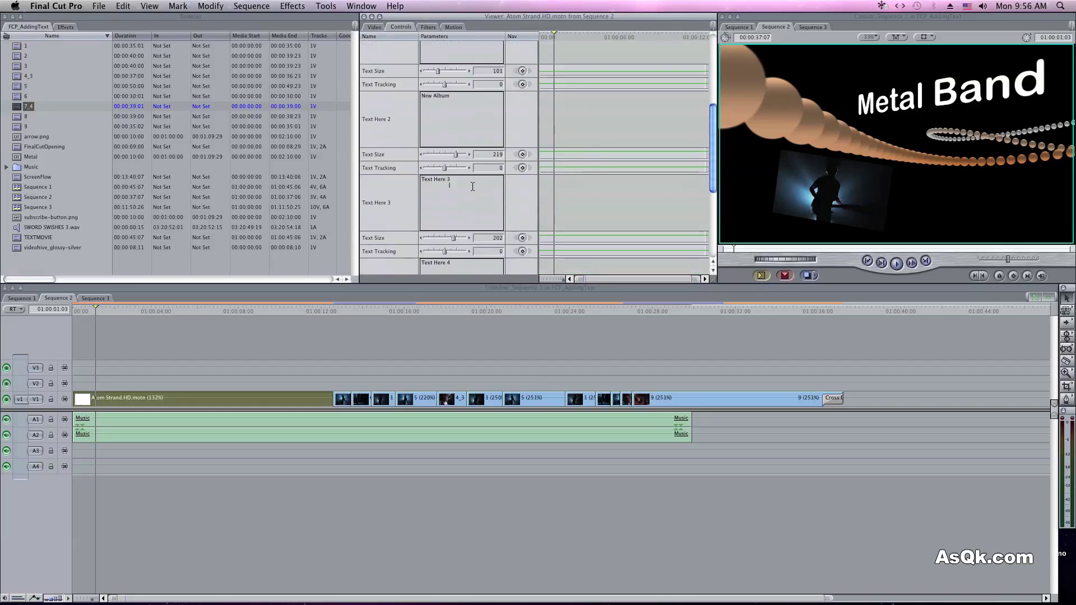
pyautogui.tripleClick(442, 180)
pyautogui.write('12 New Original Songs')
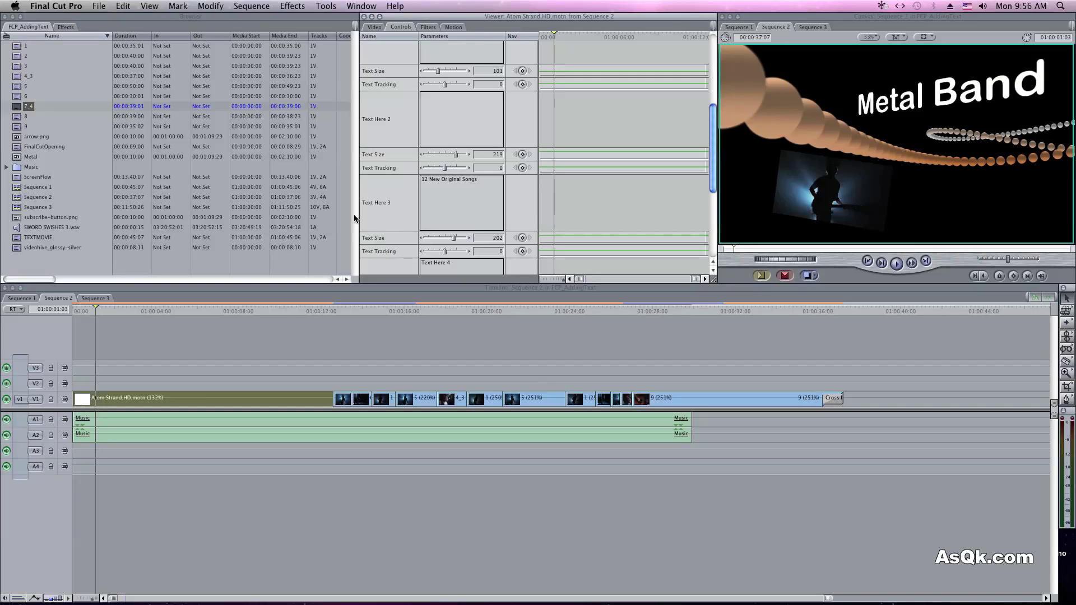
pyautogui.moveTo(180, 318); pyautogui.dragTo(194, 315)
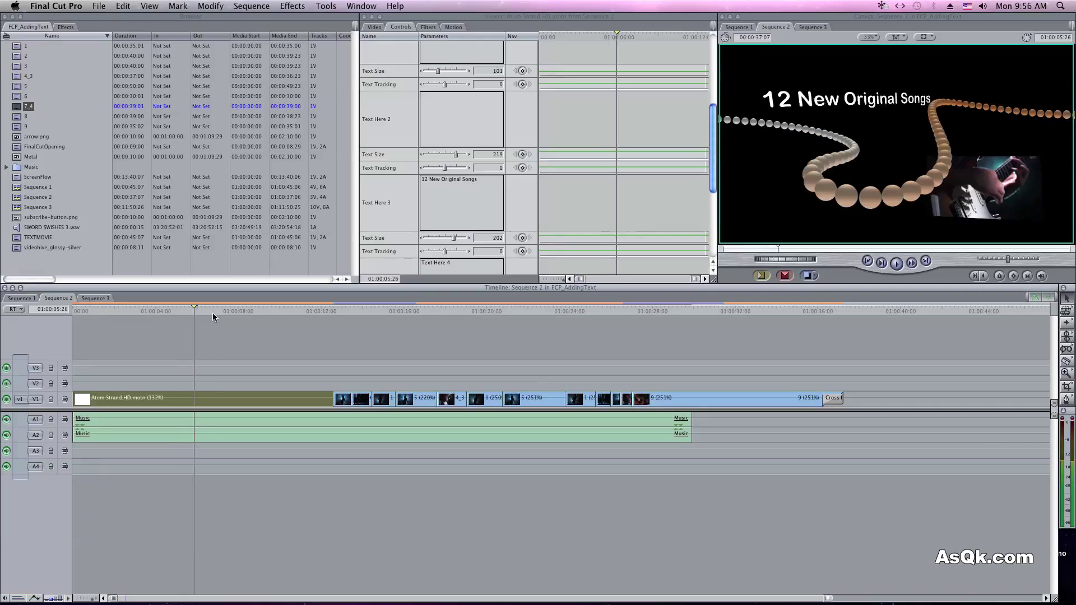
pyautogui.click(211, 317)
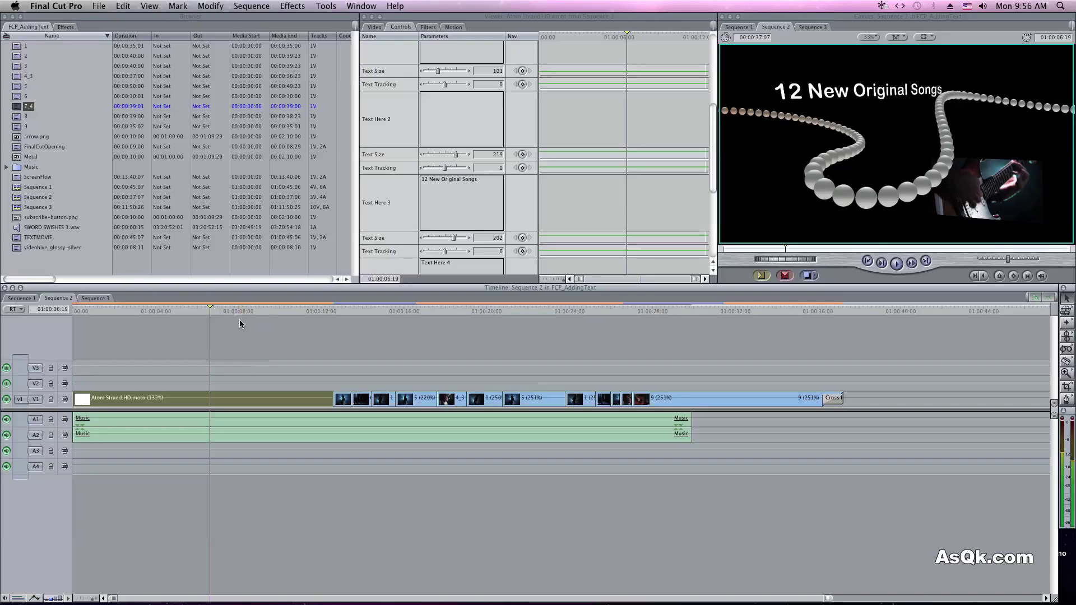
# Replace the template's fourth text line with "Coming Soon" and the fifth with "Get it on iTunes!"
pyautogui.moveTo(263, 312)
pyautogui.mouseDown()
pyautogui.moveTo(284, 312)
pyautogui.moveTo(245, 312)
pyautogui.mouseUp()
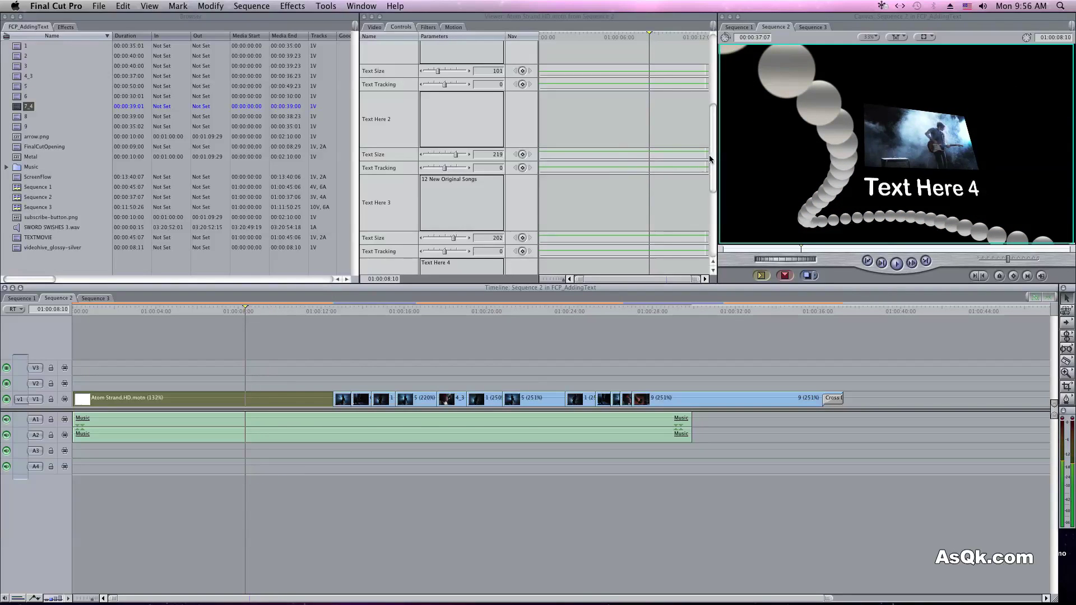
pyautogui.moveTo(709, 158); pyautogui.dragTo(710, 191)
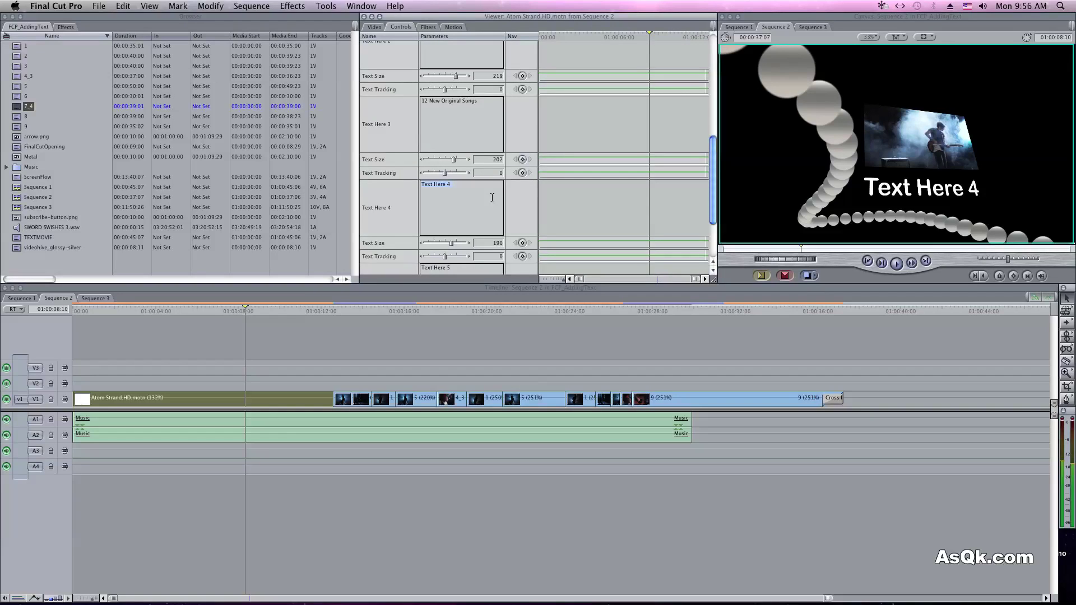
pyautogui.write('Col')
pyautogui.press('Tab')
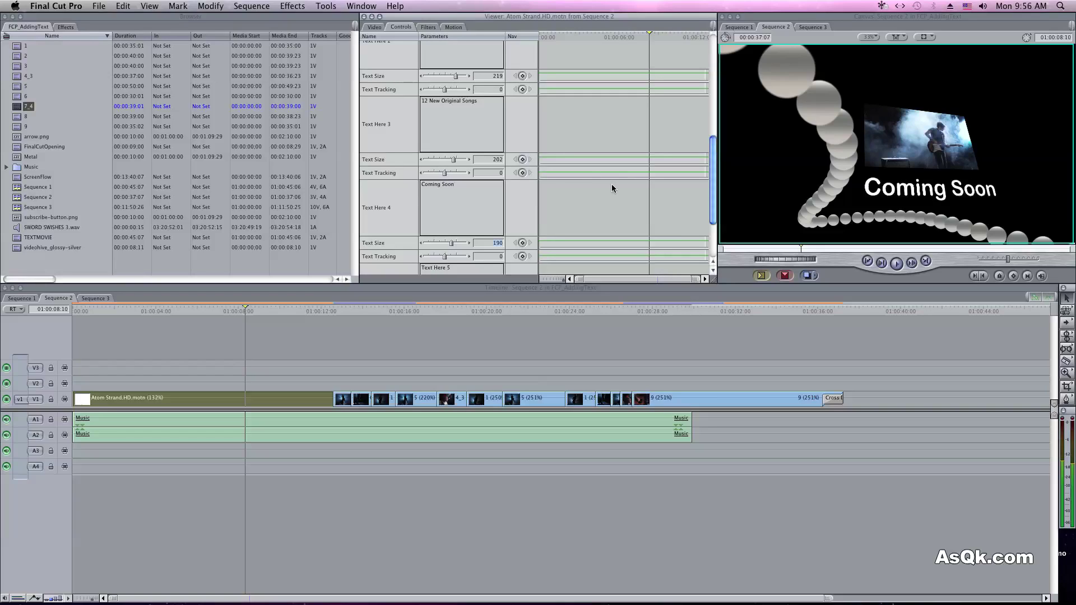
pyautogui.scroll(-3, 709, 177)
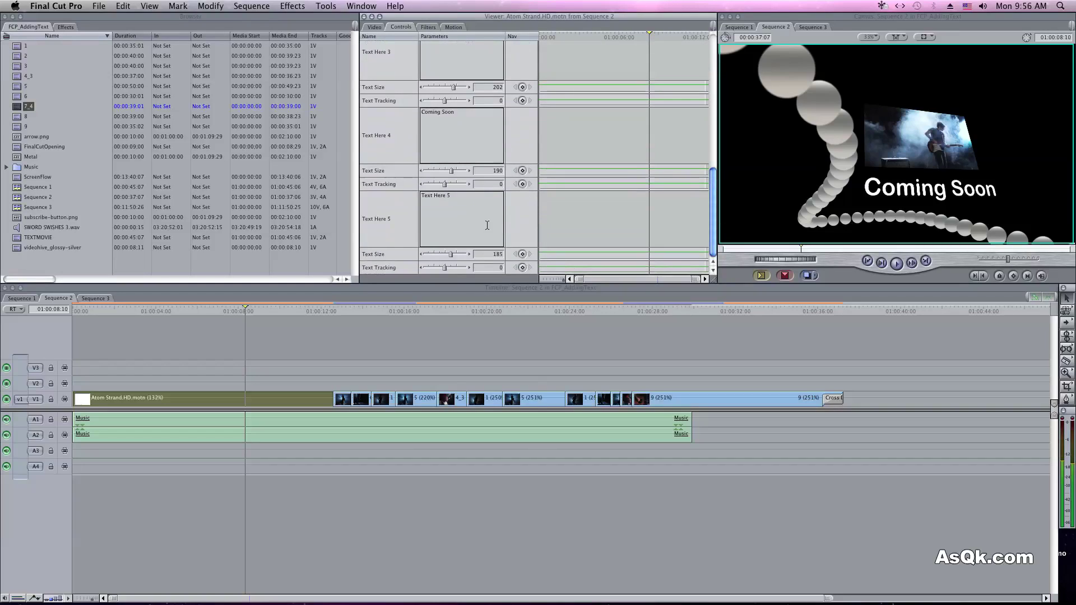
pyautogui.write('GE')
# Scrub through the customised title opening and play the sequence from its start to review it
pyautogui.click(277, 310)
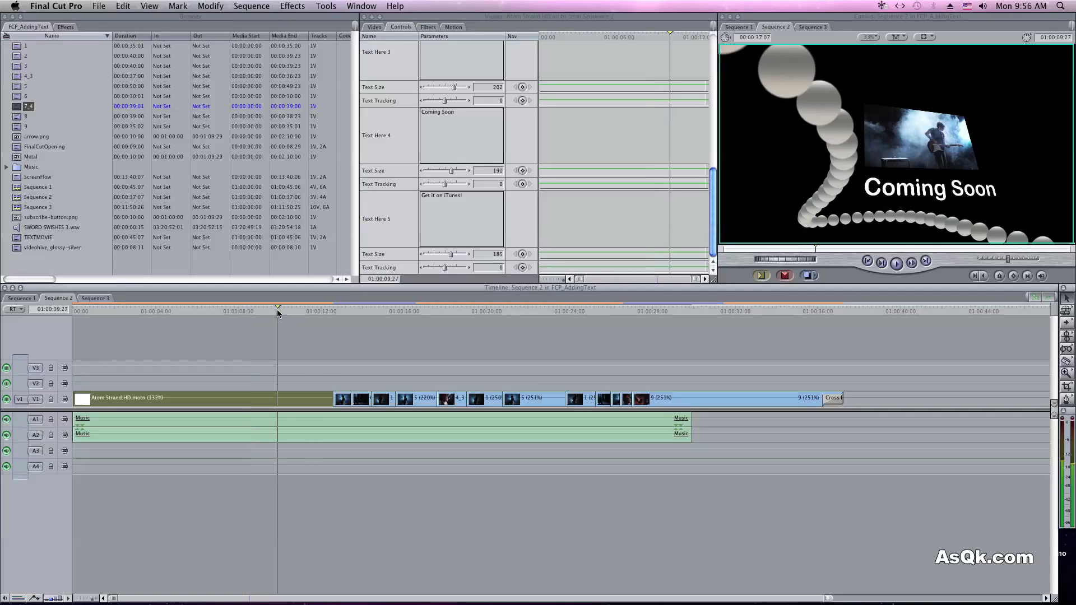
pyautogui.moveTo(277, 309); pyautogui.dragTo(190, 307)
pyautogui.click(323, 349)
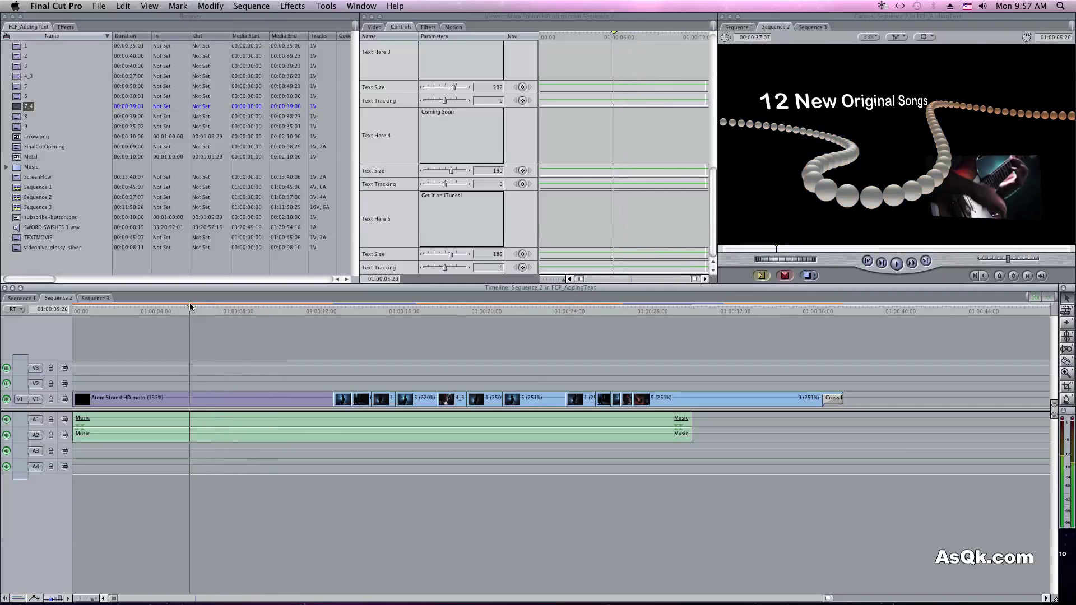
pyautogui.press('Home')
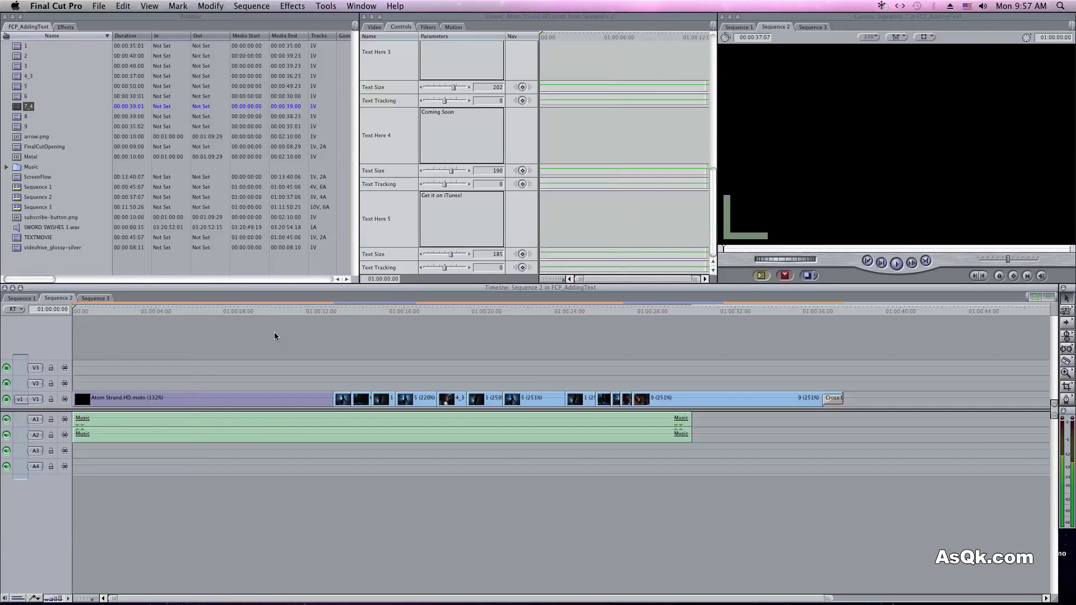
pyautogui.press('space')
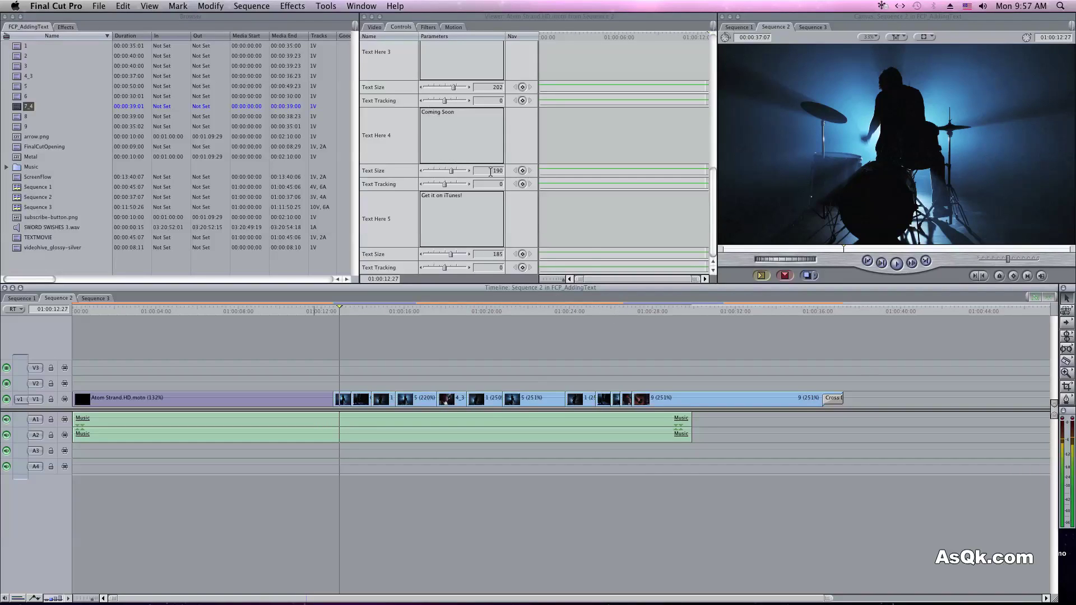
# Park the playhead at 01:00:31:14 on the last clip and switch the Viewer back to the video image
pyautogui.click(707, 310)
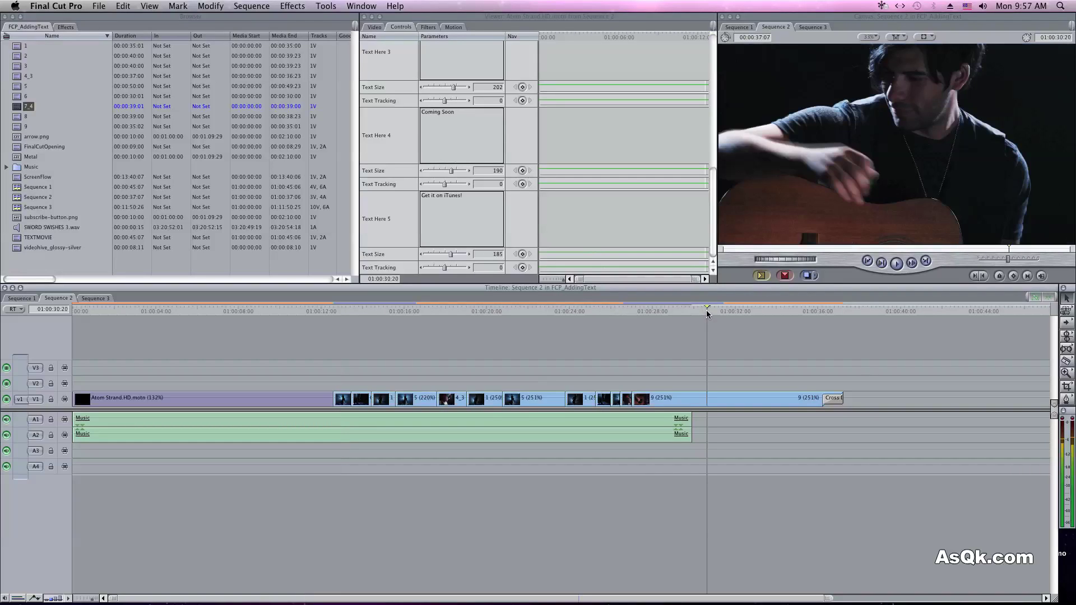
pyautogui.press('space')
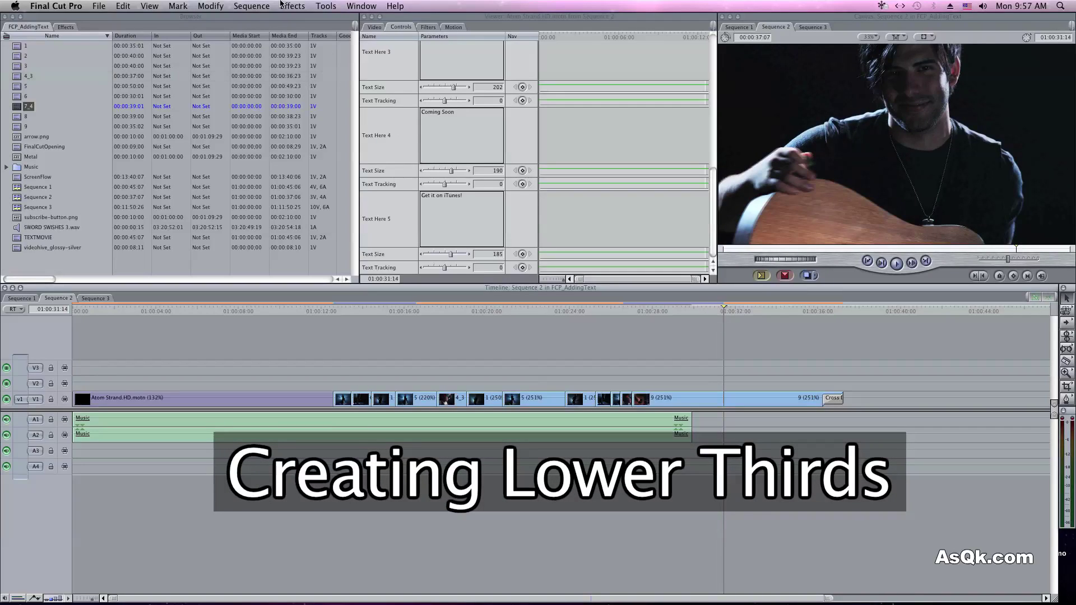
pyautogui.click(374, 26)
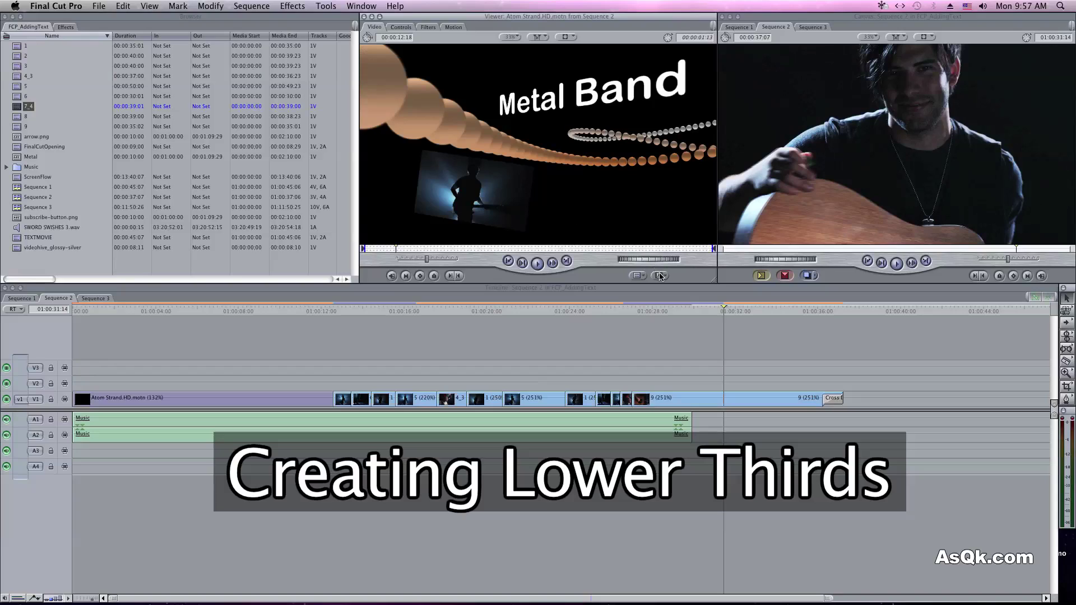
pyautogui.click(660, 275)
pyautogui.moveTo(722, 332)
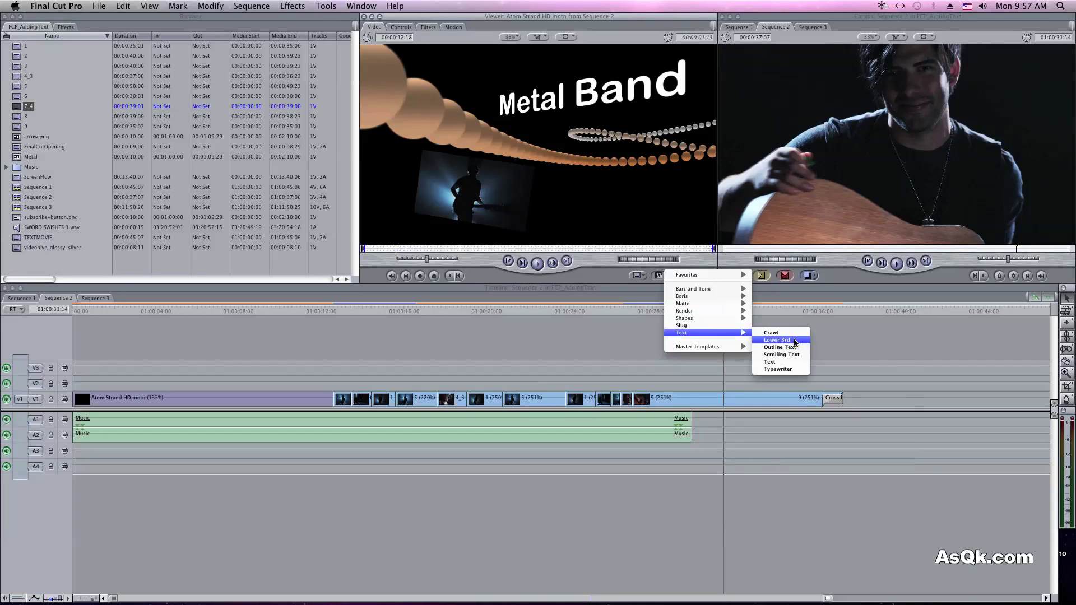
pyautogui.click(255, 6)
# Open the Weave-Lower Third.NTSC master template from the Weave theme in the Master Template Browser
pyautogui.click(251, 6)
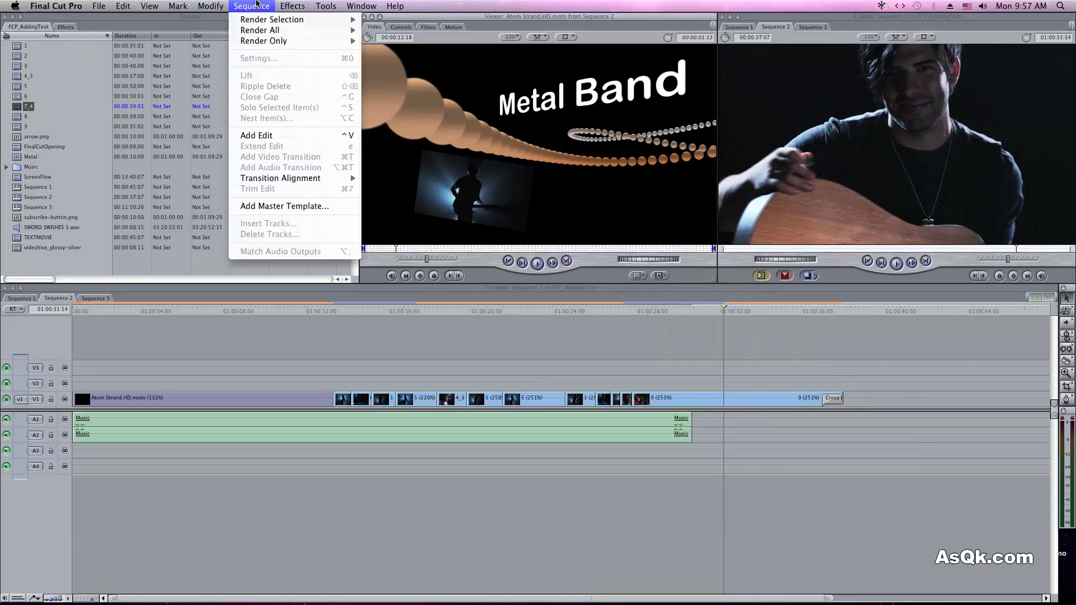
pyautogui.click(282, 206)
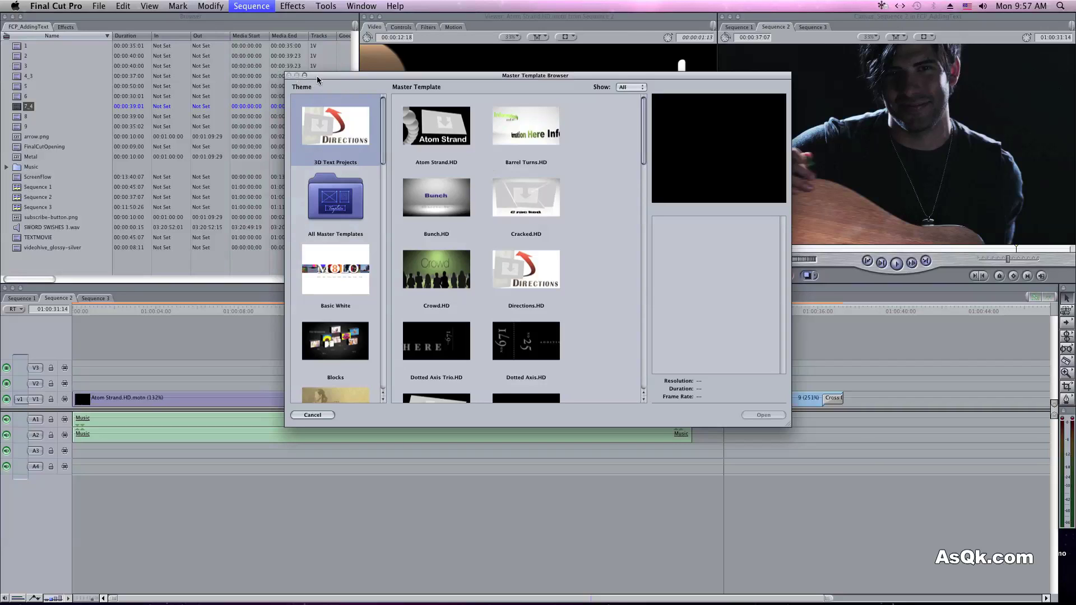
pyautogui.moveTo(317, 76); pyautogui.dragTo(324, 56)
pyautogui.scroll(-10, 456, 187)
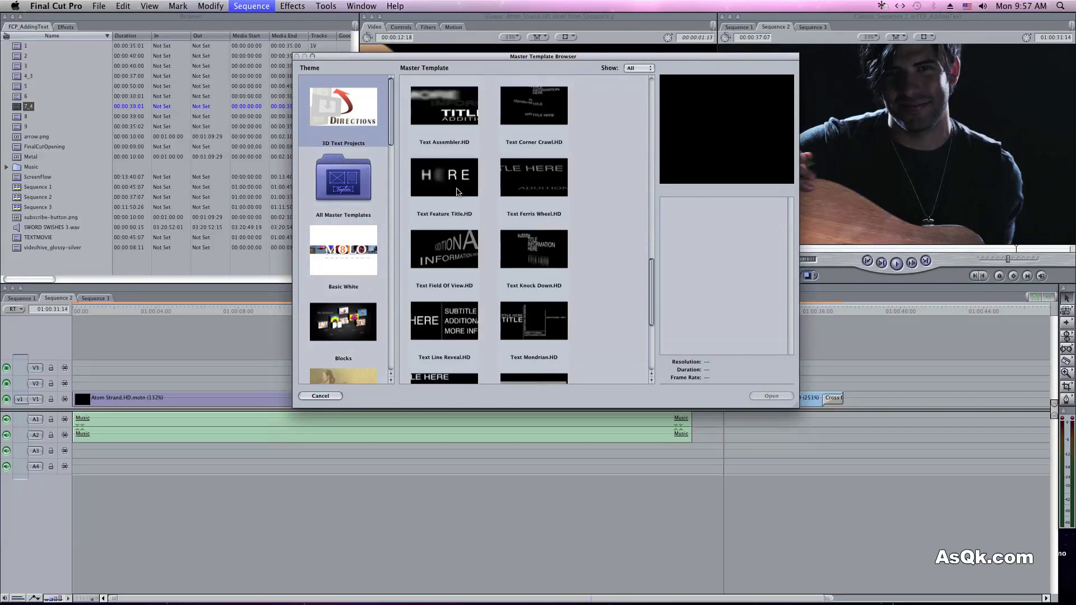
pyautogui.scroll(-4, 456, 191)
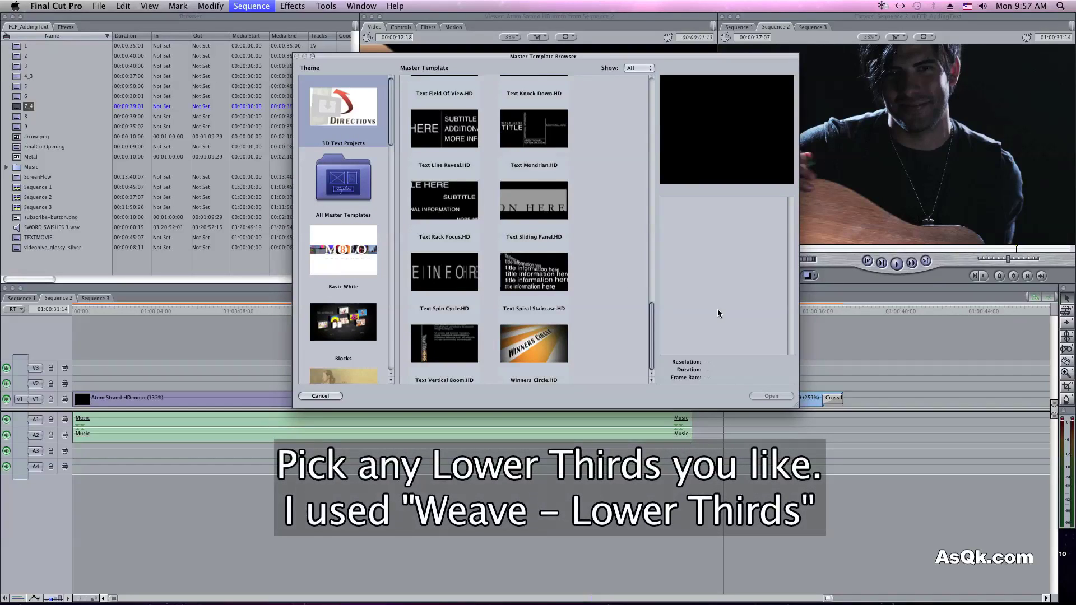
pyautogui.moveTo(391, 112); pyautogui.dragTo(381, 328)
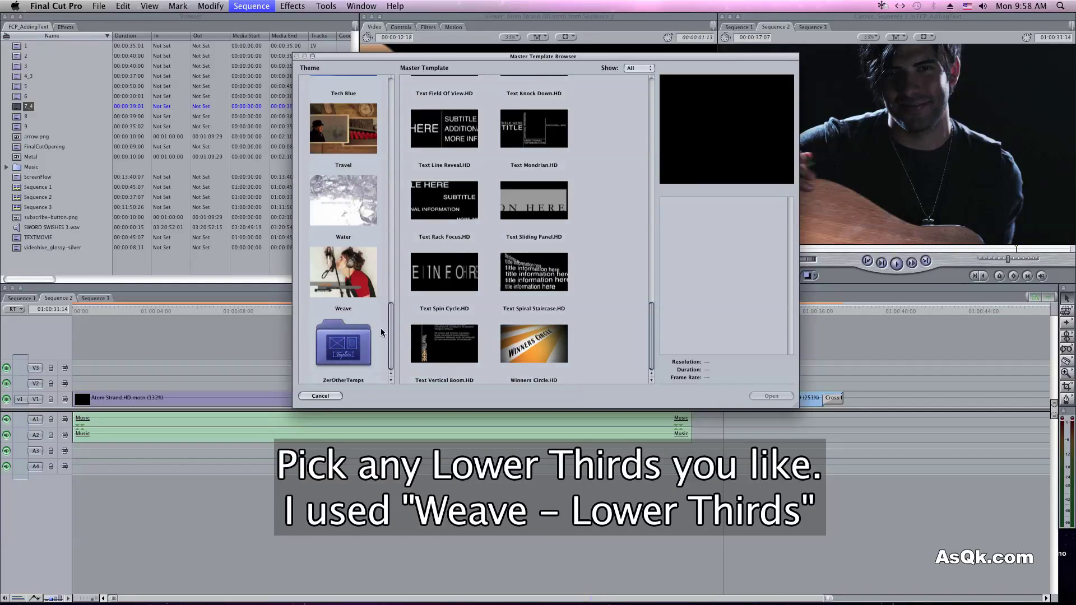
pyautogui.click(345, 279)
pyautogui.click(438, 195)
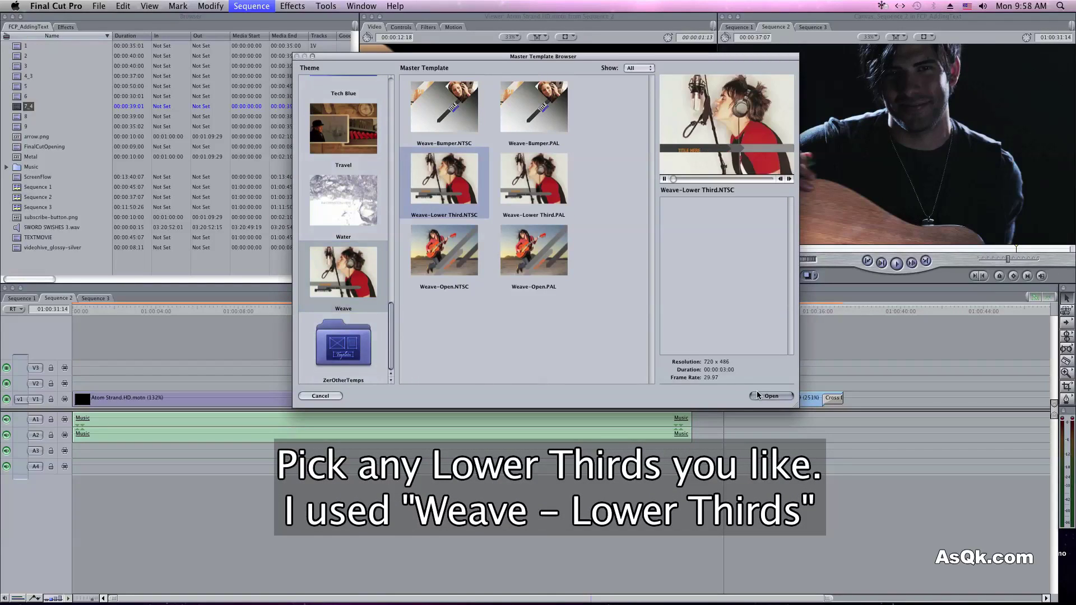
pyautogui.click(770, 396)
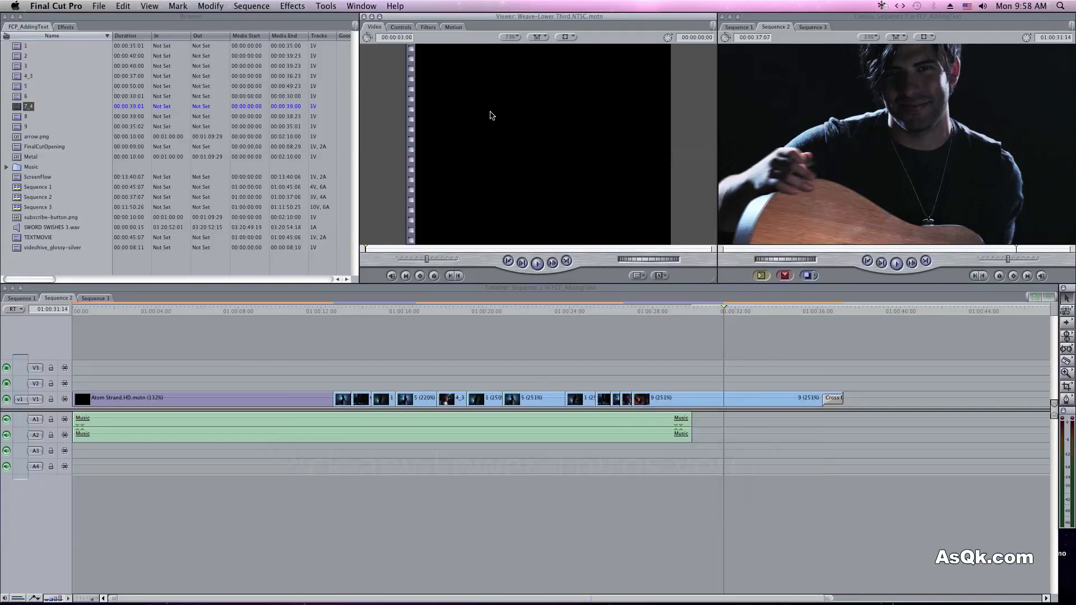
# Place the Weave lower third on V2 above the last clip, starting at 01:00:31:14, and park the playhead at 01:00:33:06
pyautogui.moveTo(512, 138); pyautogui.dragTo(737, 386)
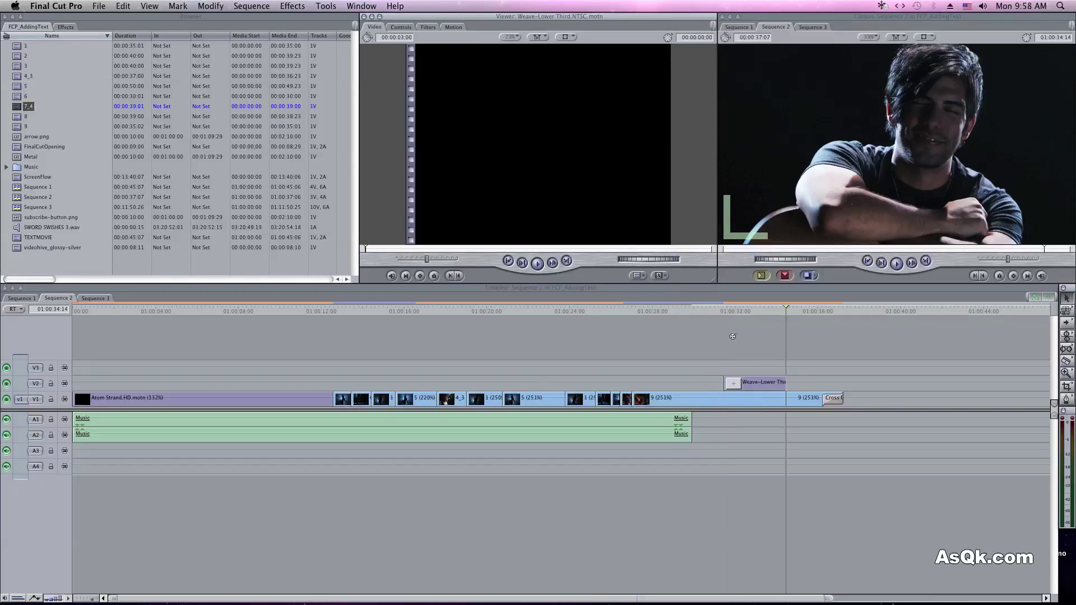
pyautogui.click(760, 312)
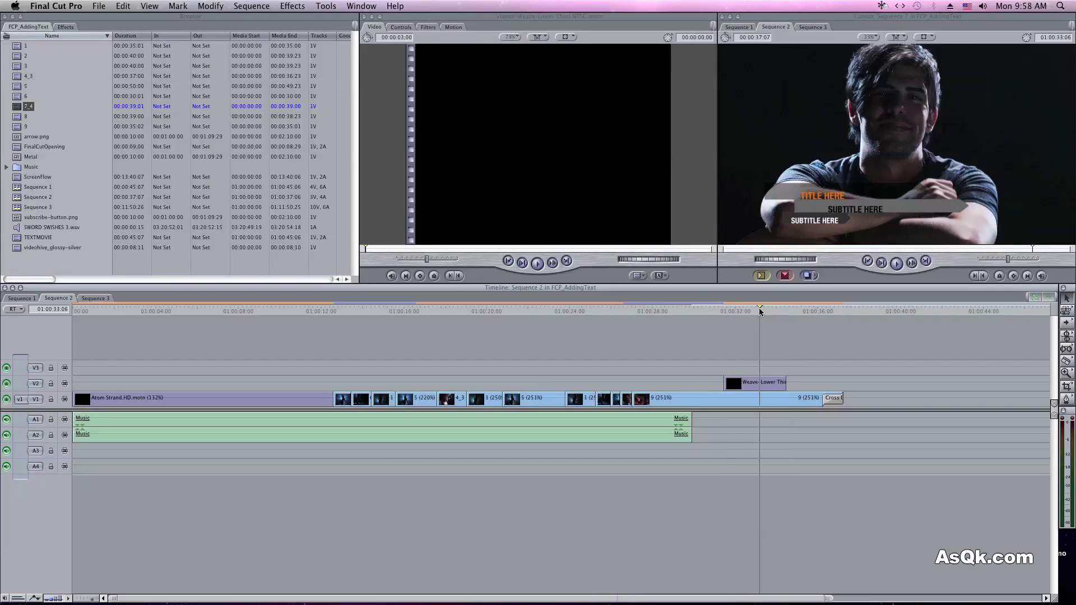
# Show the Canvas as Image+Wireframe, enlarge the lower third beyond the frame edges, and move it up until all three text lines fit
pyautogui.click(747, 383)
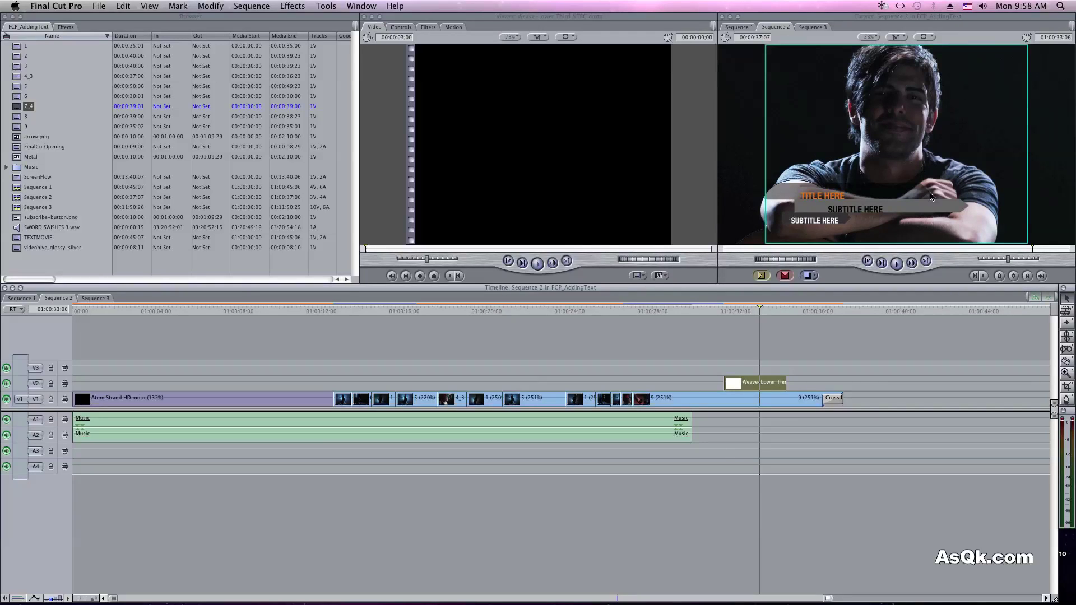
pyautogui.click(932, 37)
pyautogui.click(952, 46)
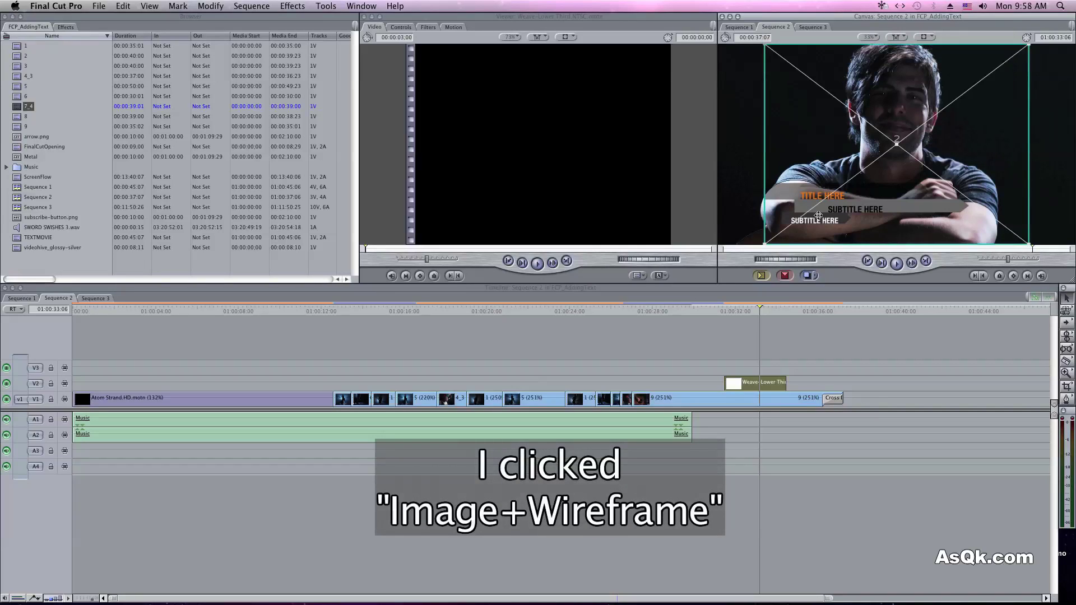
pyautogui.moveTo(757, 256); pyautogui.dragTo(726, 290)
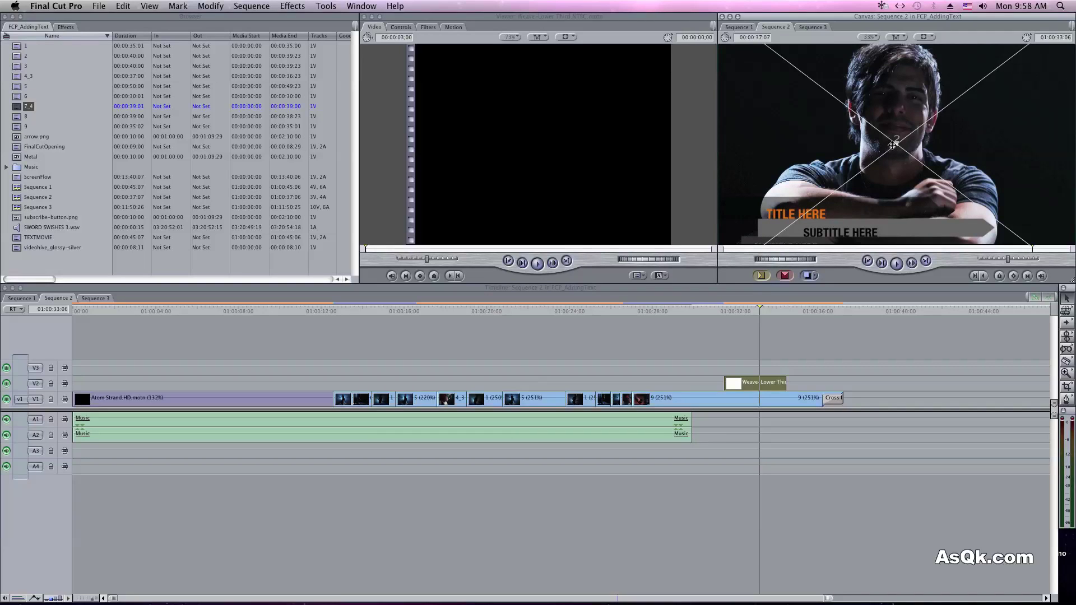
pyautogui.moveTo(896, 144); pyautogui.dragTo(896, 128)
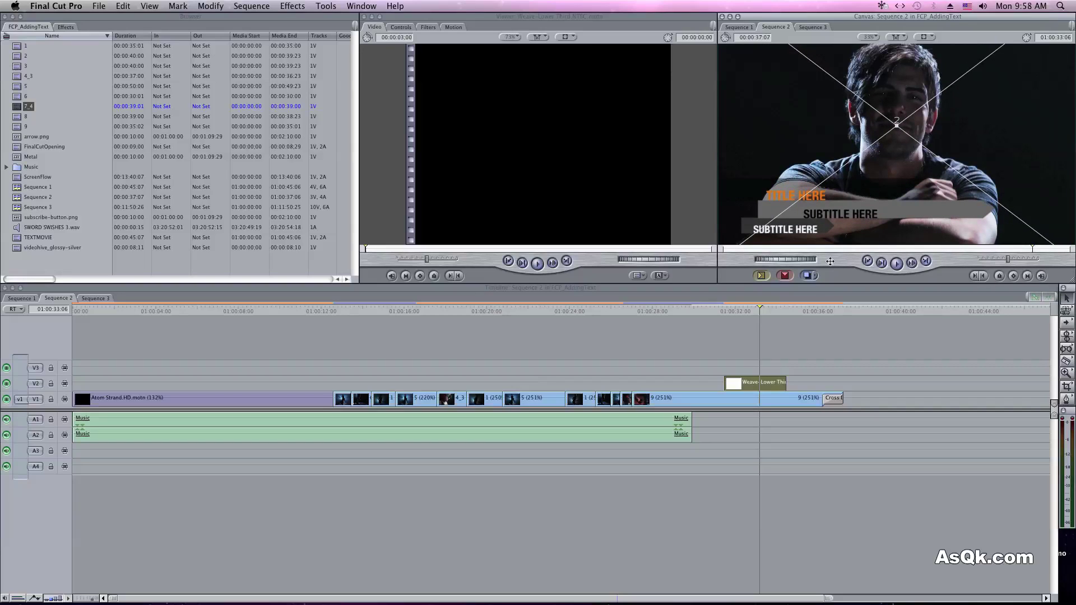
# Open the lower third's template controls, set its title to "Metal Band" and enter the performer's full name as the first subtitle
pyautogui.doubleClick(760, 382)
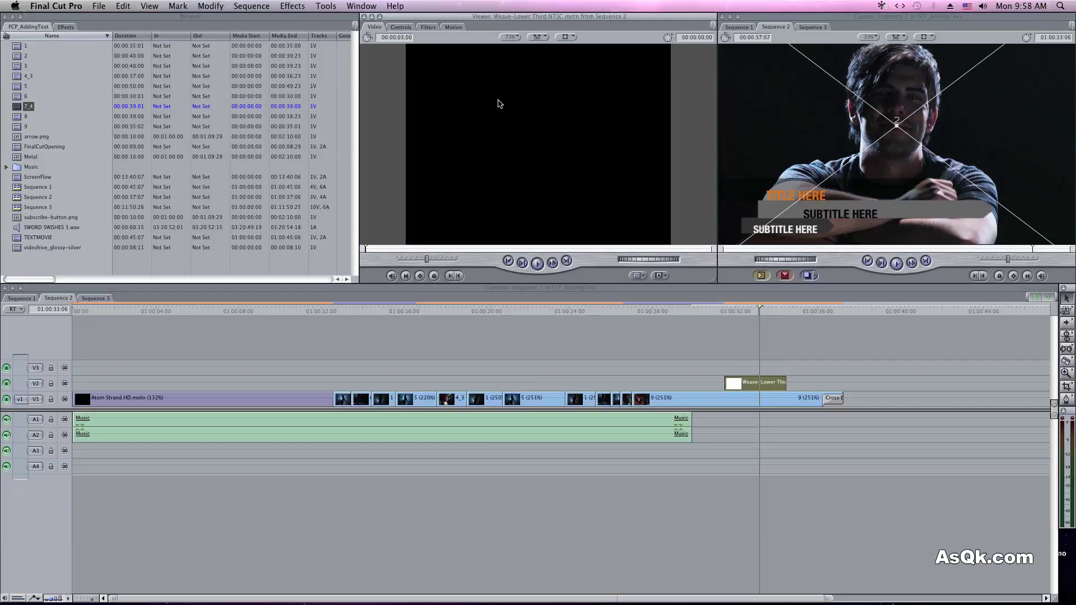
pyautogui.click(407, 29)
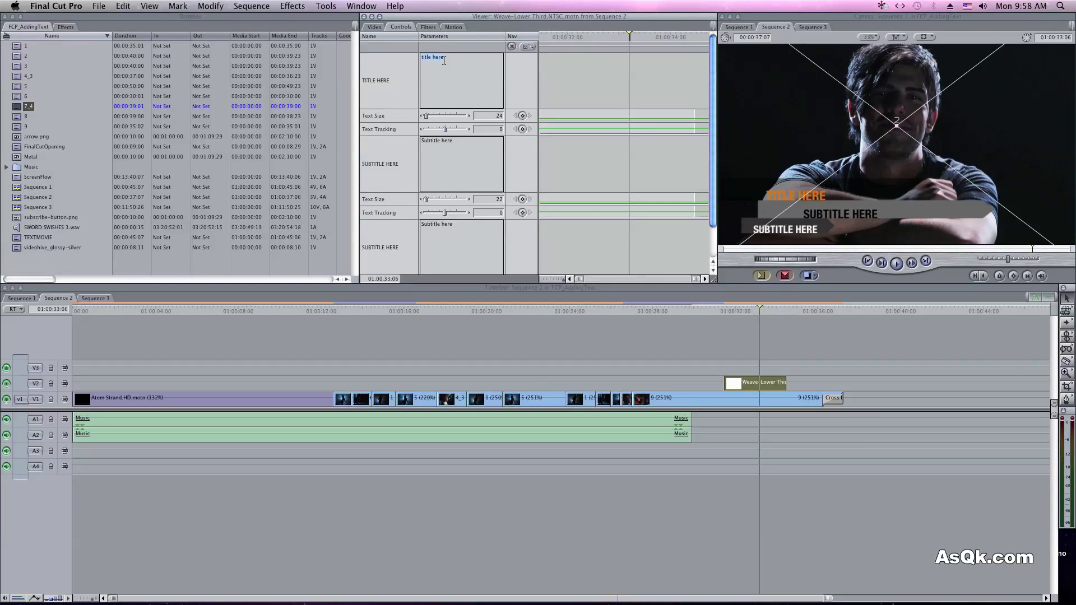
pyautogui.write('Metal Band')
pyautogui.press('Tab')
pyautogui.press('Tab')
pyautogui.press('Tab')
pyautogui.write('John Zero')
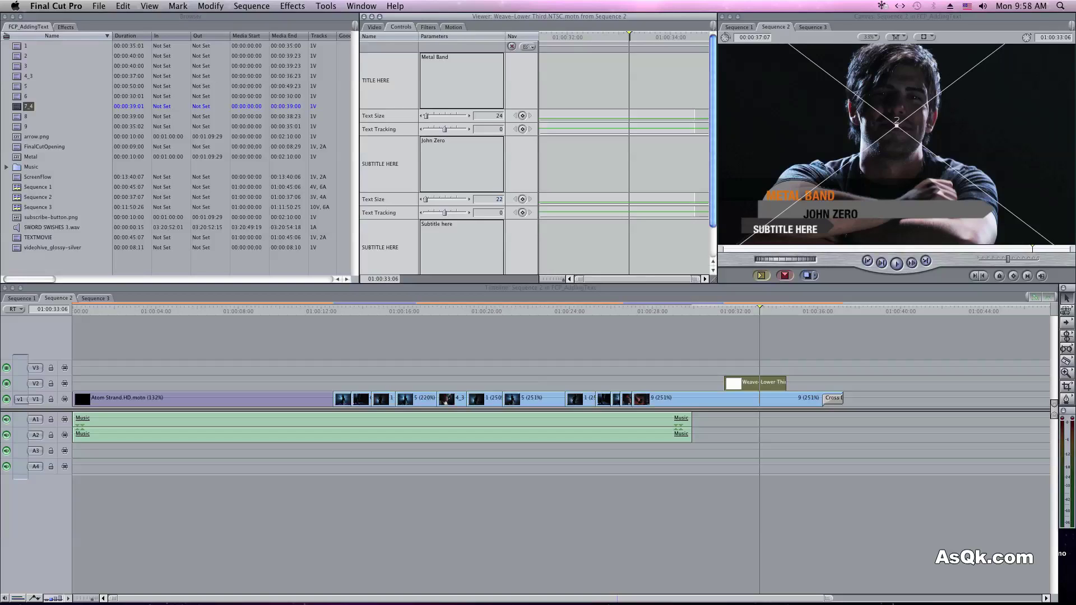
# Replace the lower third's second subtitle with "Guitarist"
pyautogui.press('Tab')
pyautogui.press('Tab')
pyautogui.press('Tab')
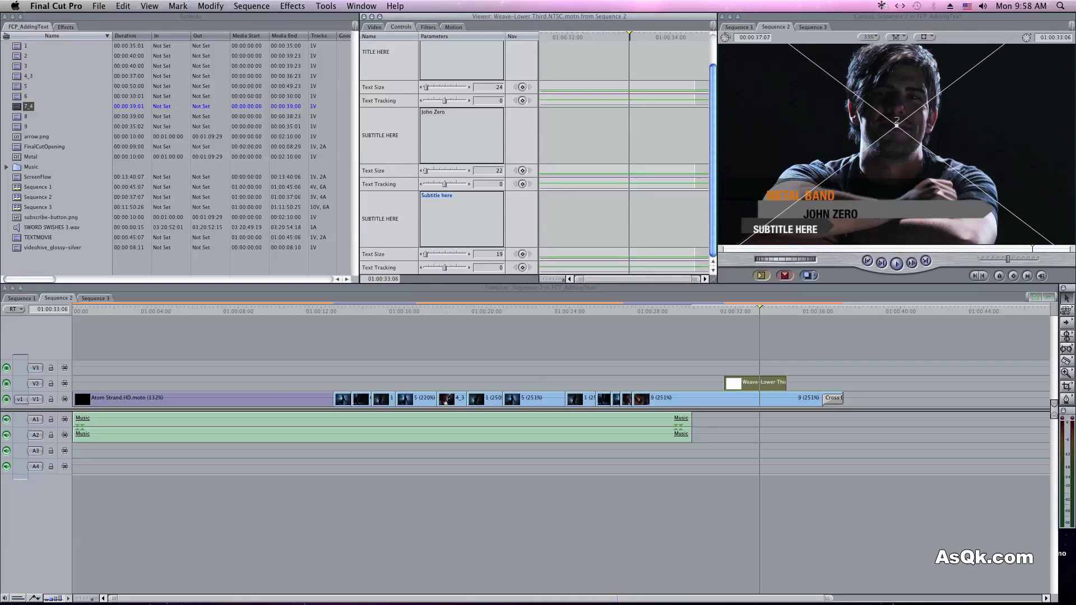
pyautogui.write('Guitarist')
pyautogui.press('Tab')
pyautogui.scroll(2, 712, 143)
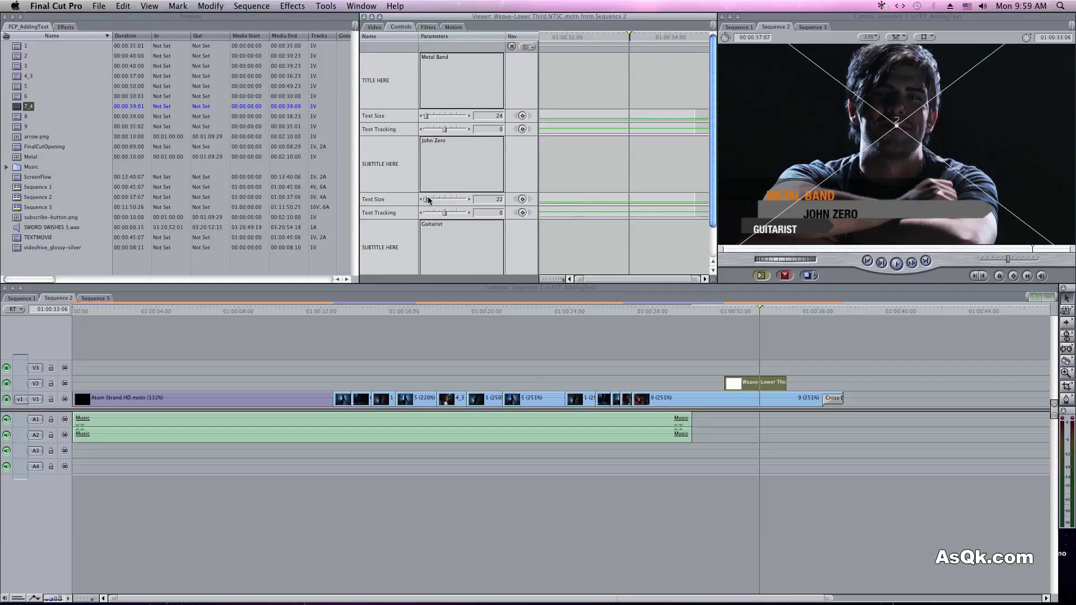
# Set the lower third's first subtitle text size to 39 and play the sequence from 01:00:31:12
pyautogui.moveTo(427, 200); pyautogui.dragTo(429, 202)
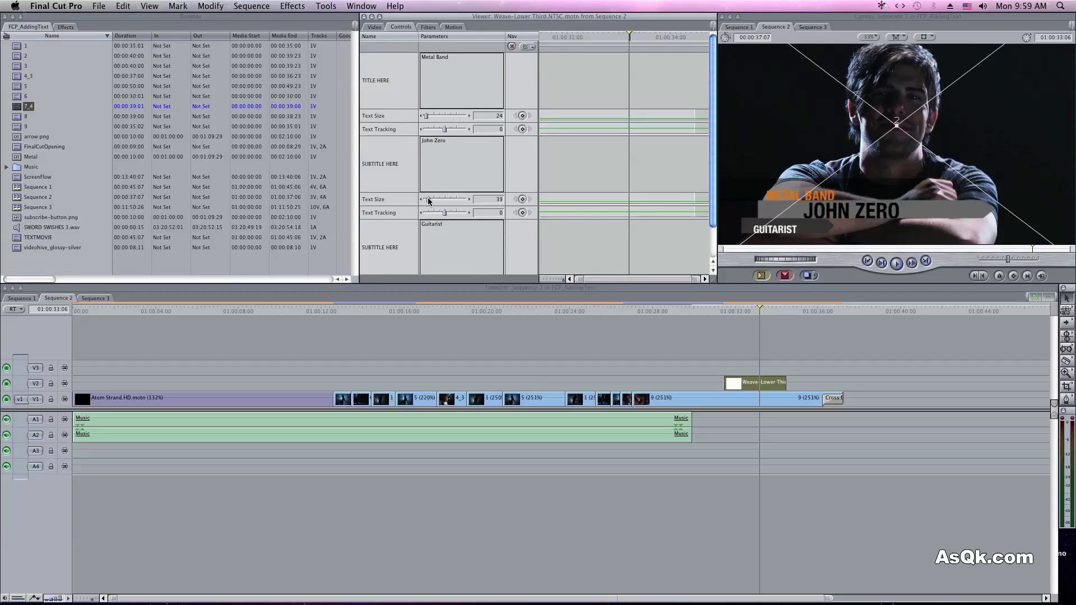
pyautogui.click(527, 334)
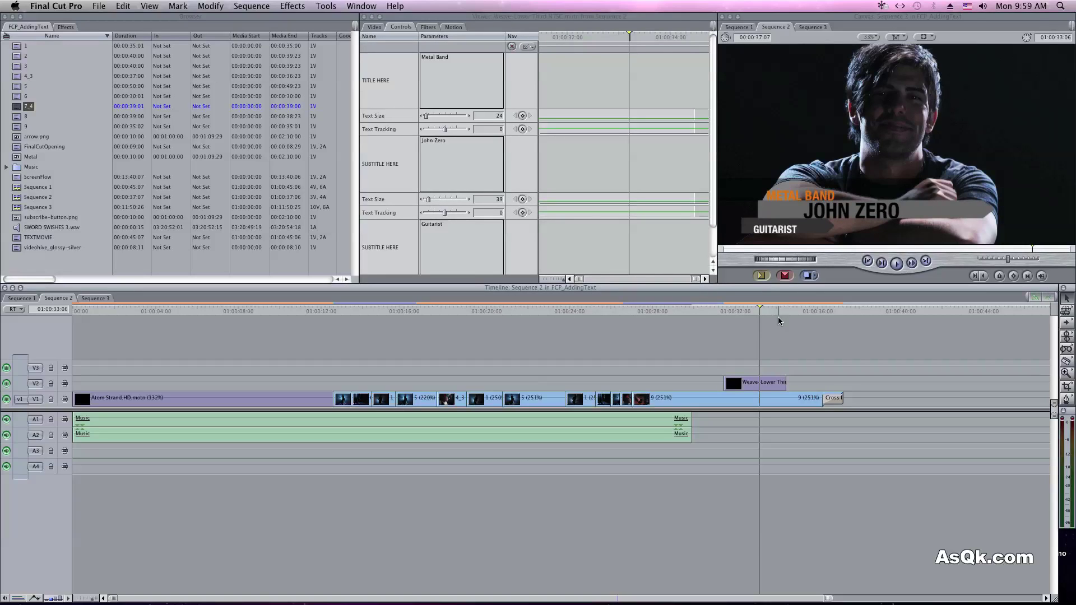
pyautogui.click(722, 308)
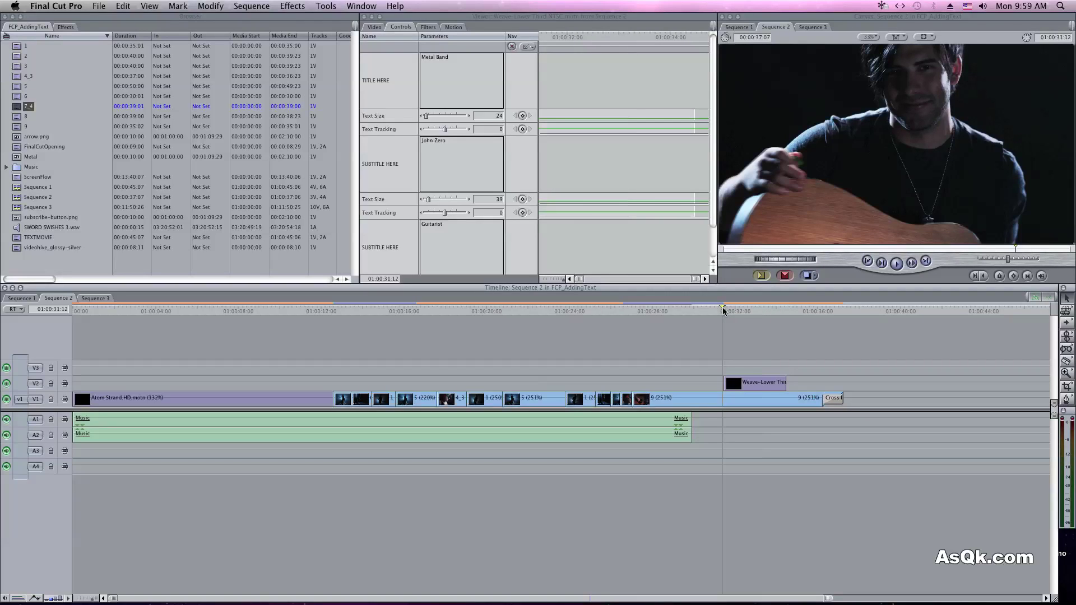
pyautogui.press('space')
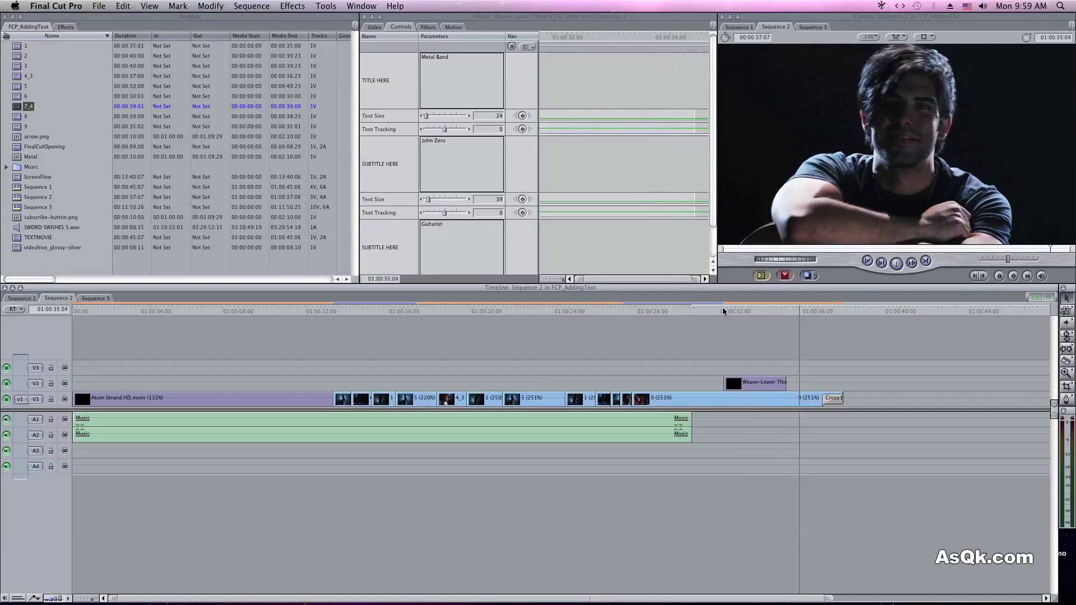
pyautogui.press('space')
# Inspect the lower third's last frames on the timeline back to 01:00:34:07, and show the clip's picture in the Viewer
pyautogui.click(786, 308)
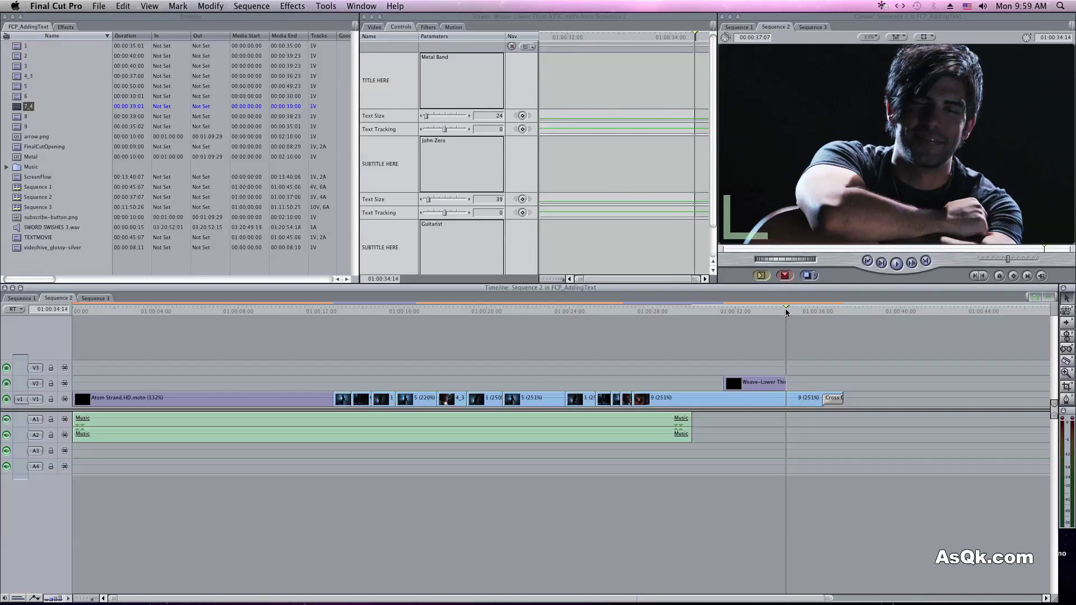
pyautogui.press('Left')
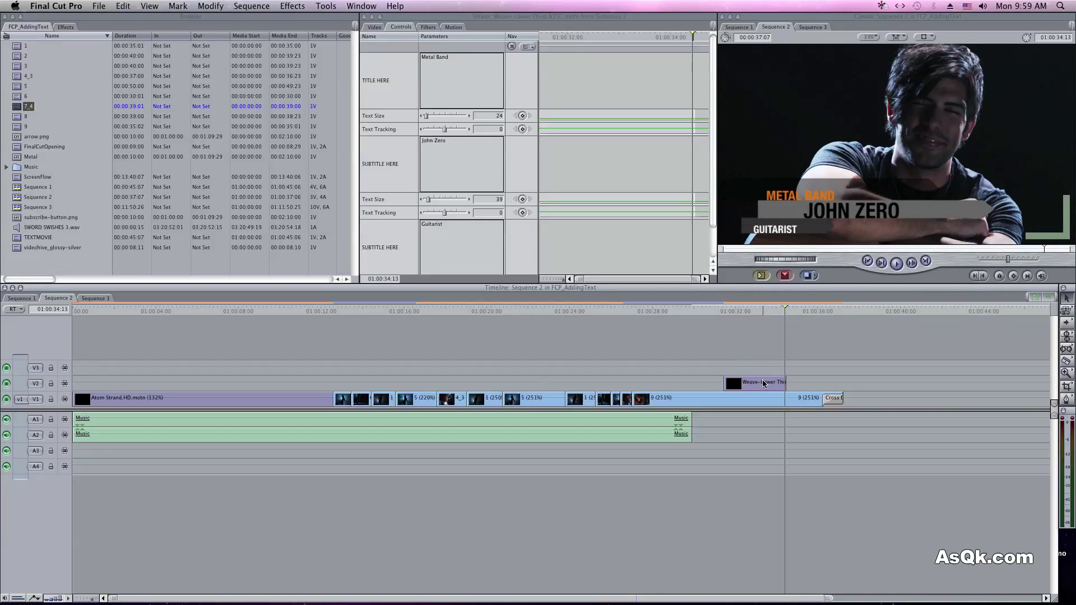
pyautogui.press('Left')
pyautogui.press('Left')
pyautogui.press('Left')
pyautogui.press('Left')
pyautogui.press('Left')
pyautogui.press('Left')
pyautogui.click(384, 28)
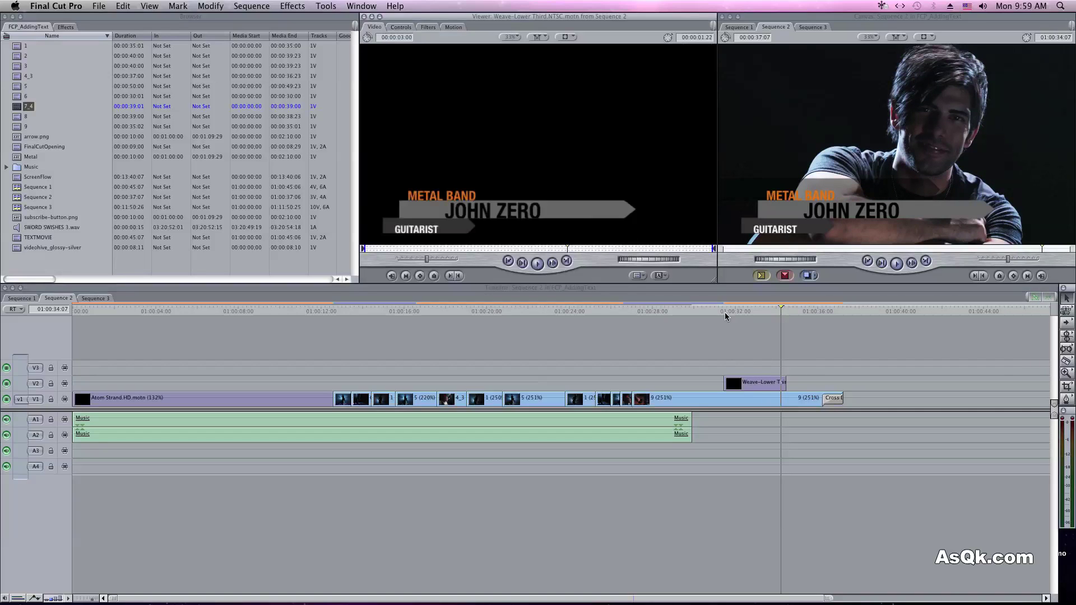
# Move the lower third along V2 so it extends past the last V1 clip, and park the playhead at 01:00:38:07
pyautogui.moveTo(758, 383); pyautogui.dragTo(836, 383)
pyautogui.click(861, 310)
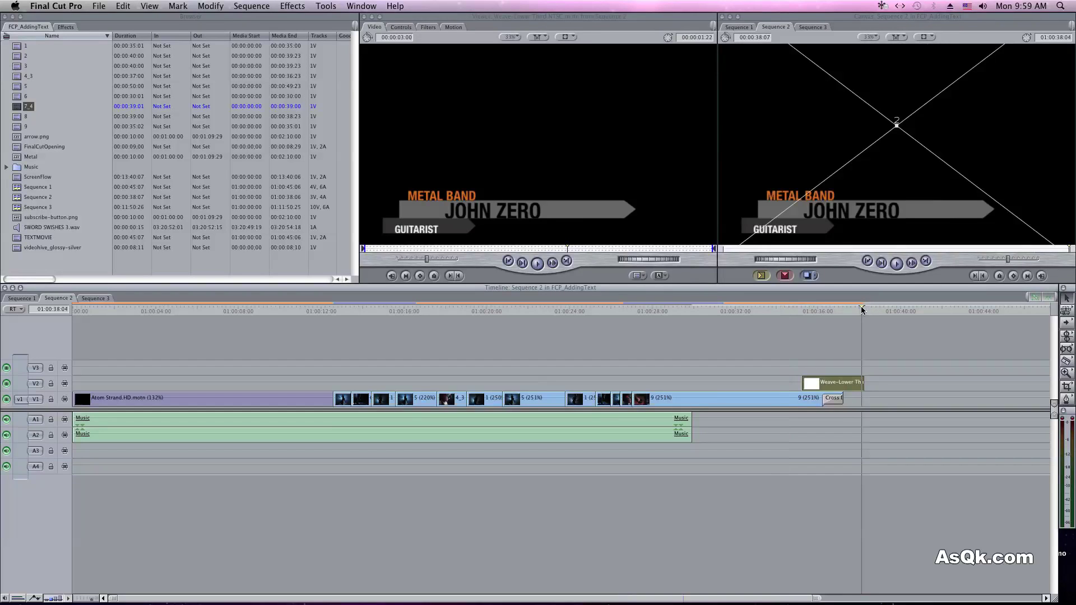
pyautogui.press('Right')
pyautogui.press('Right')
pyautogui.press('Right')
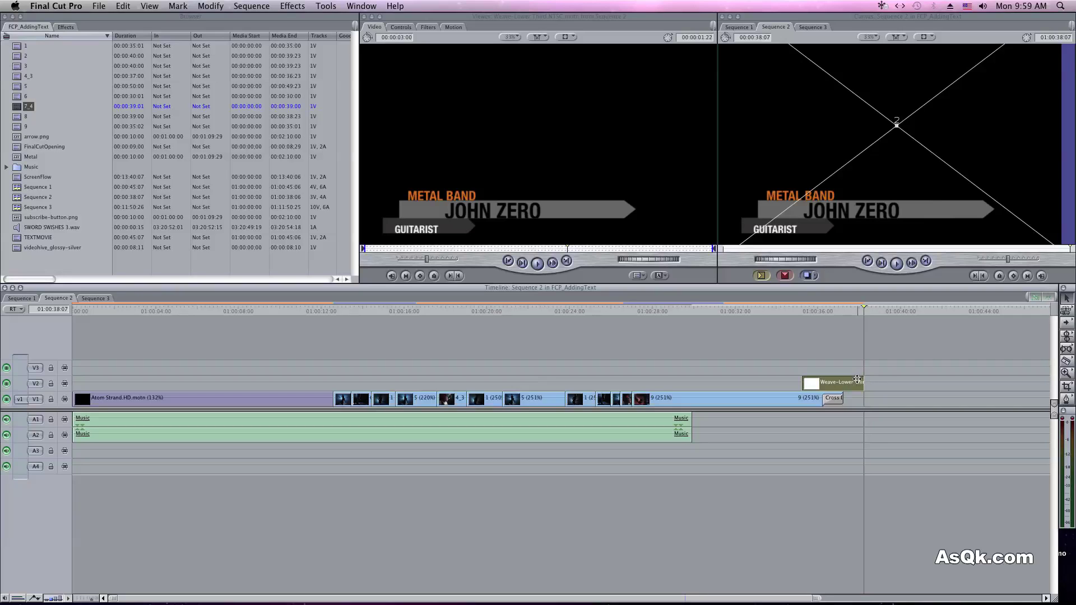
# Load the lower third clip in the Viewer at frame 00:00:02:29 and make a freeze frame of it
pyautogui.click(212, 5)
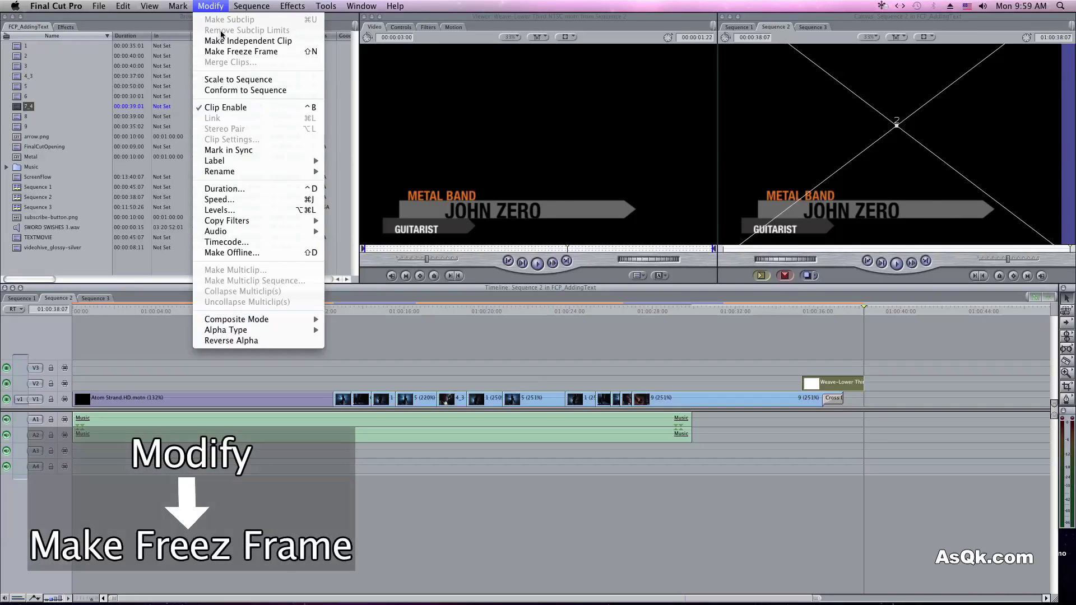
pyautogui.click(226, 52)
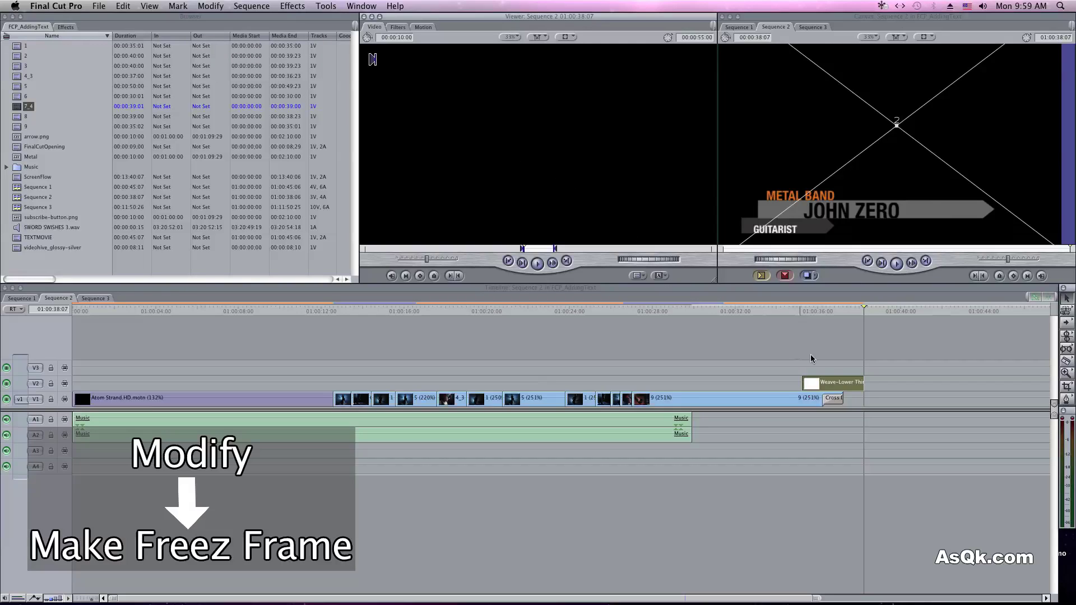
pyautogui.doubleClick(849, 382)
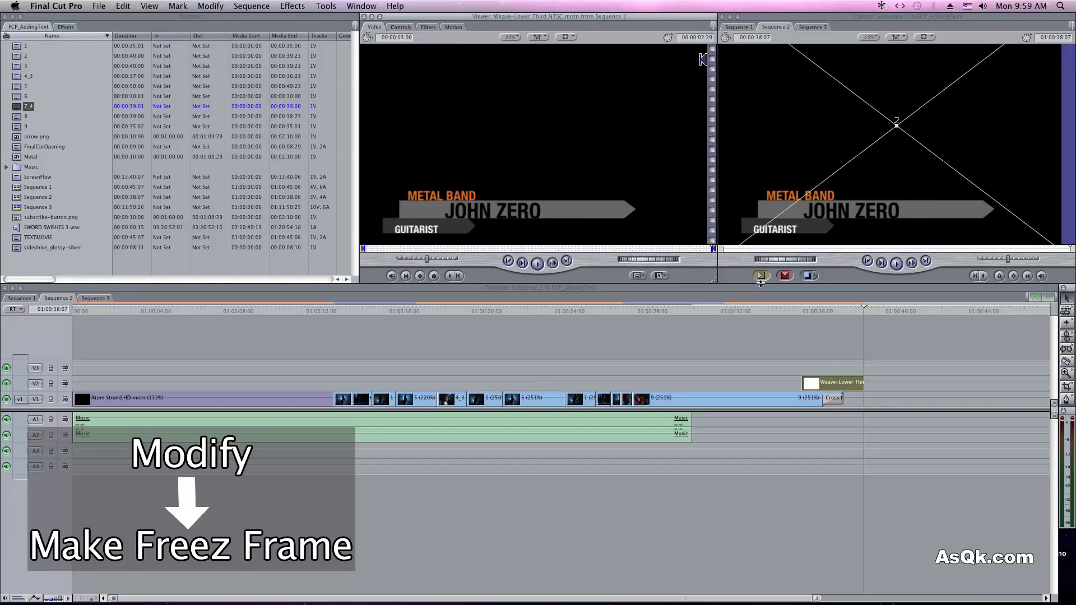
pyautogui.click(208, 5)
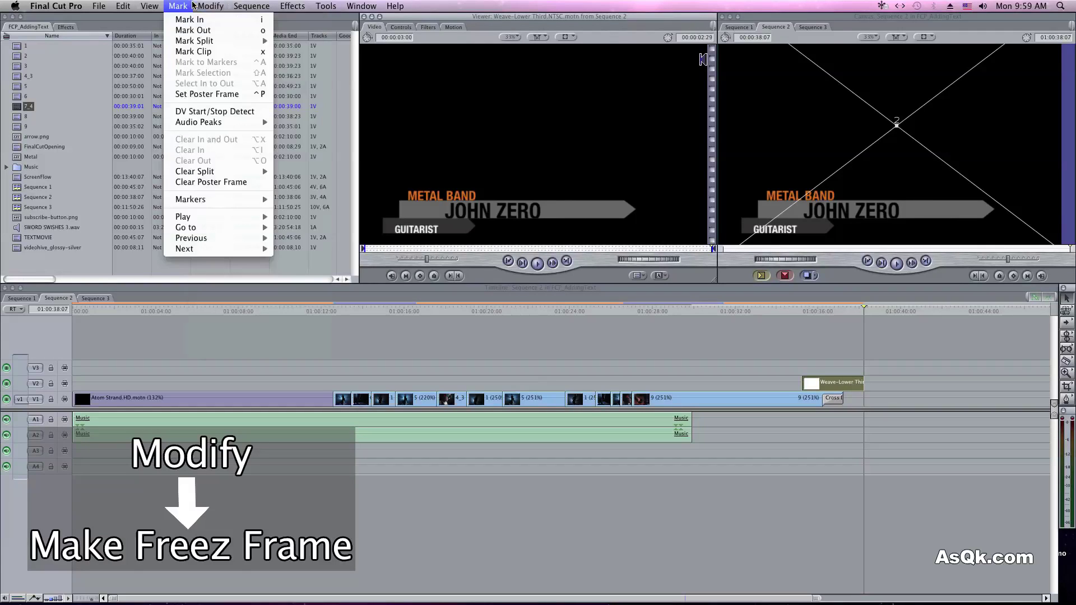
pyautogui.click(238, 51)
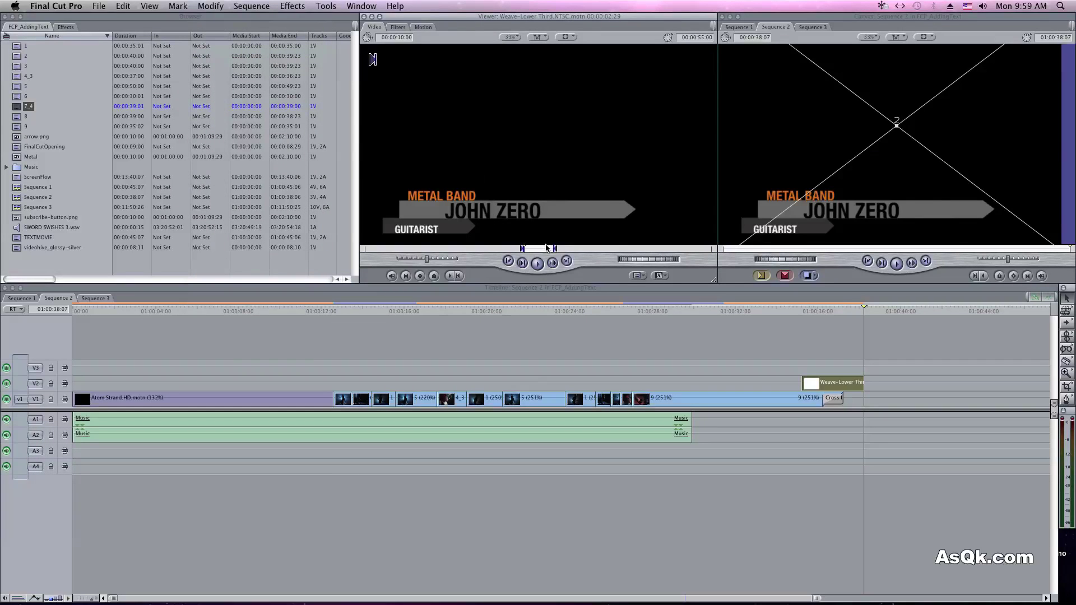
# Place the freeze frame on V2 directly after the lower third clip
pyautogui.moveTo(515, 143); pyautogui.dragTo(874, 381)
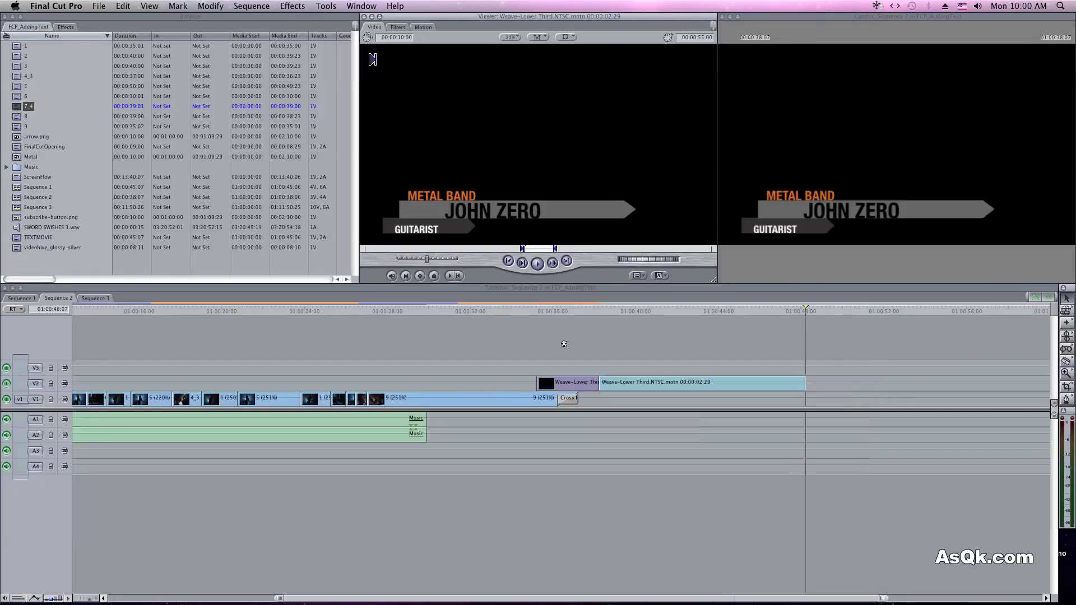
pyautogui.click(661, 381)
pyautogui.click(620, 350)
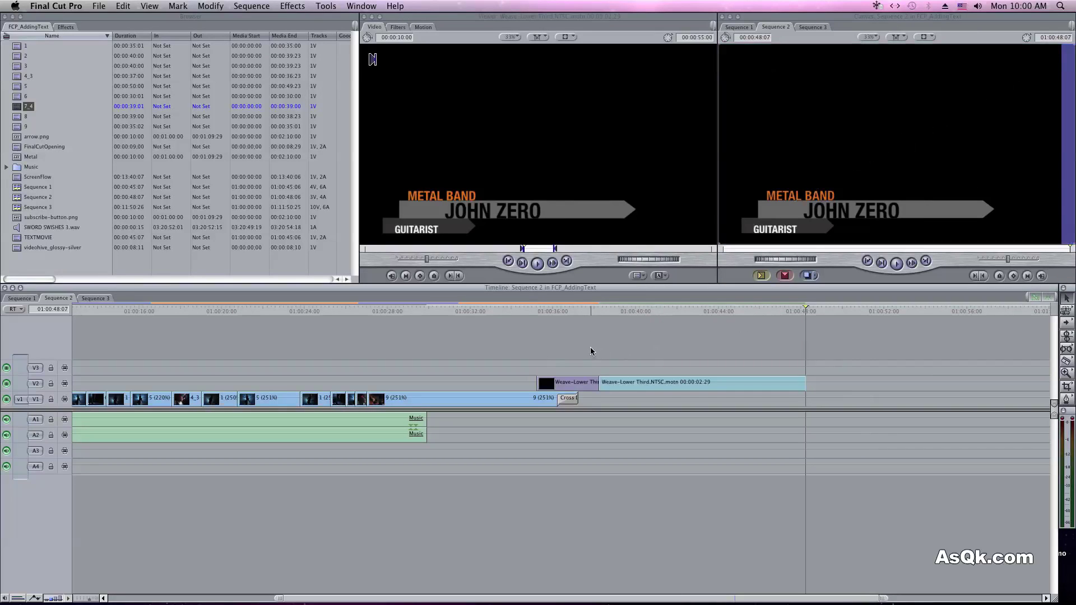
# Move the lower third and its freeze frame together to start at 01:00:31:14, and play them over the last clip
pyautogui.click(591, 308)
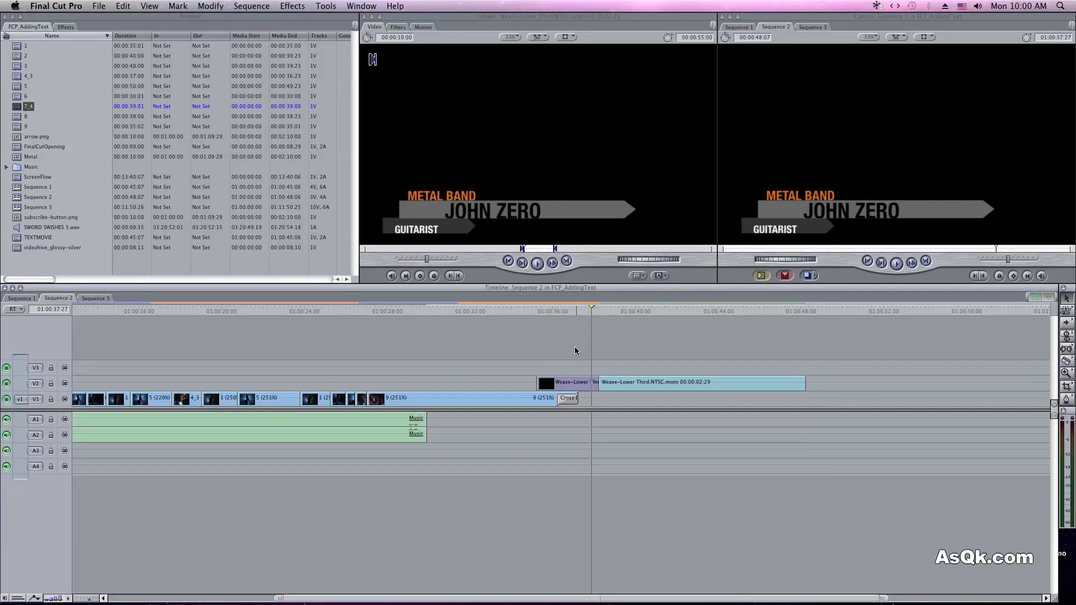
pyautogui.moveTo(459, 312)
pyautogui.mouseDown()
pyautogui.moveTo(469, 312)
pyautogui.moveTo(458, 312)
pyautogui.mouseUp()
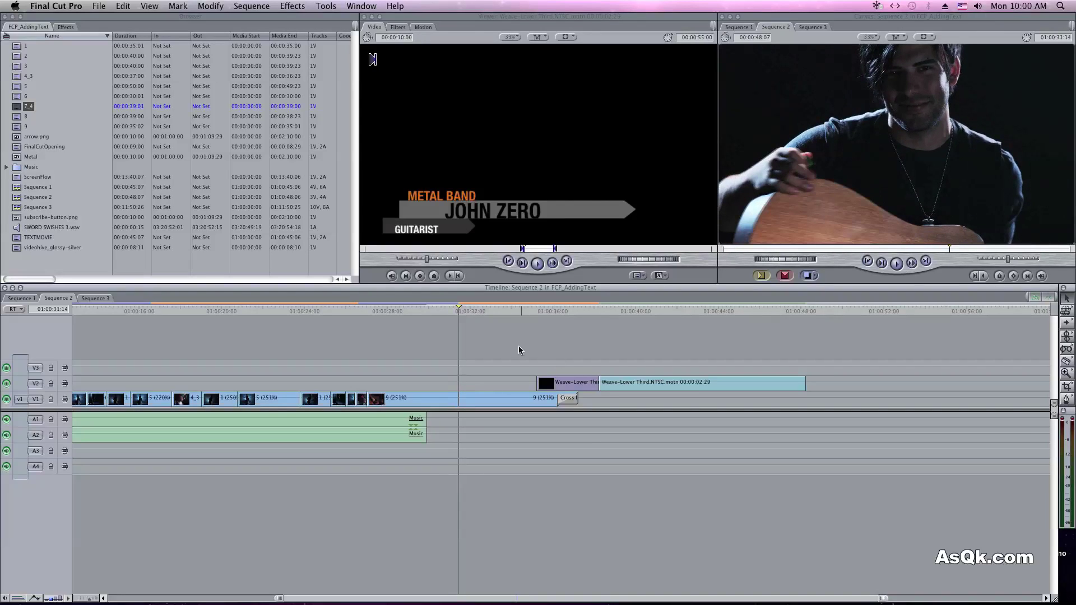
pyautogui.moveTo(553, 381); pyautogui.dragTo(507, 353)
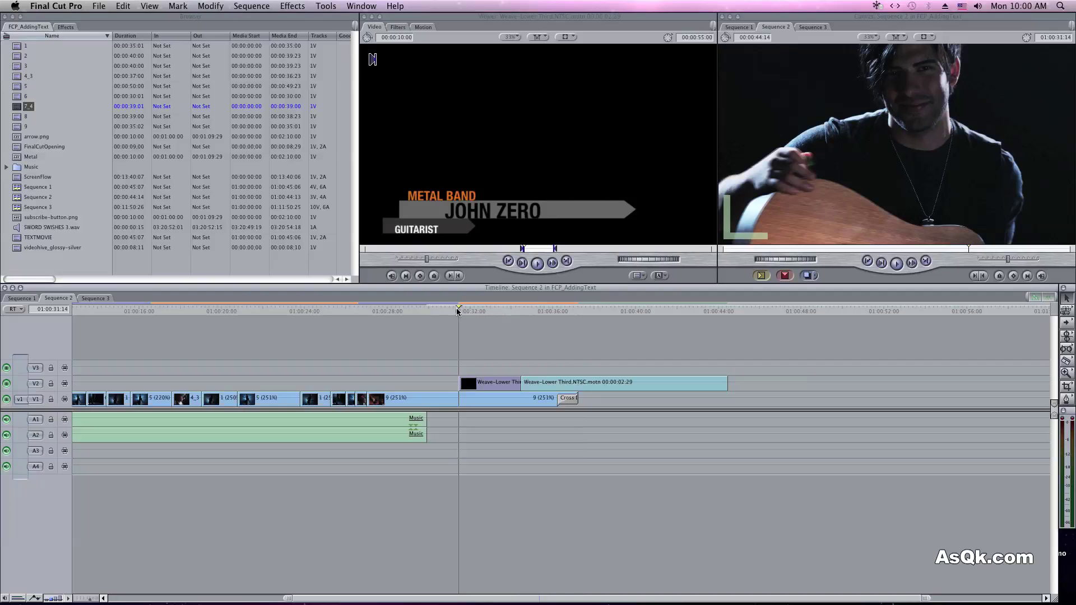
pyautogui.press('space')
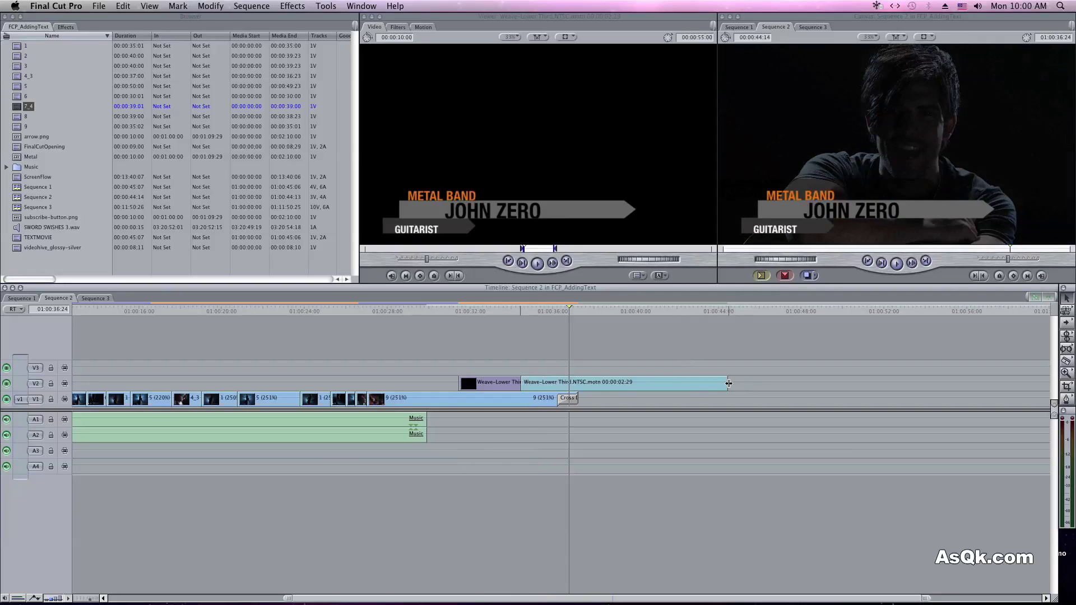
# Trim the freeze frame to end with the last V1 clip and add a Cross Dissolve at its end
pyautogui.moveTo(727, 383); pyautogui.dragTo(583, 384)
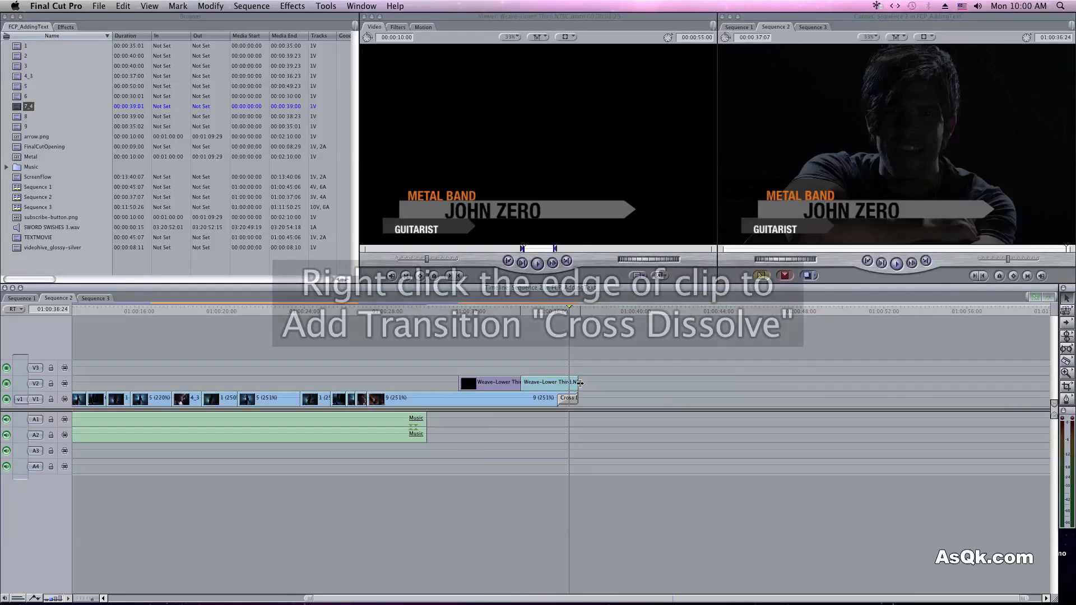
pyautogui.rightClick(578, 383)
pyautogui.click(590, 389)
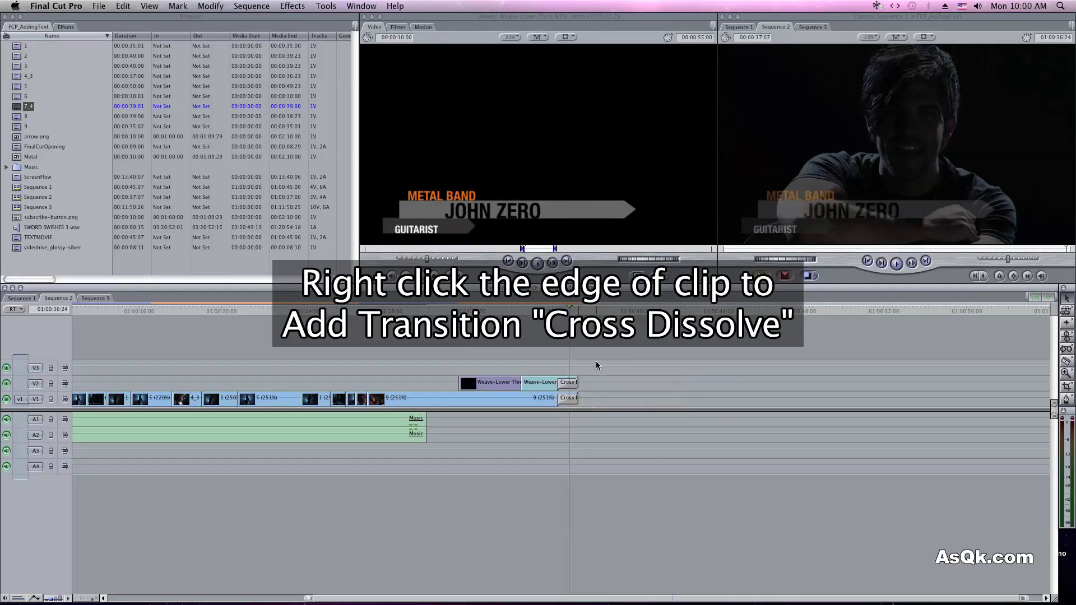
pyautogui.click(559, 309)
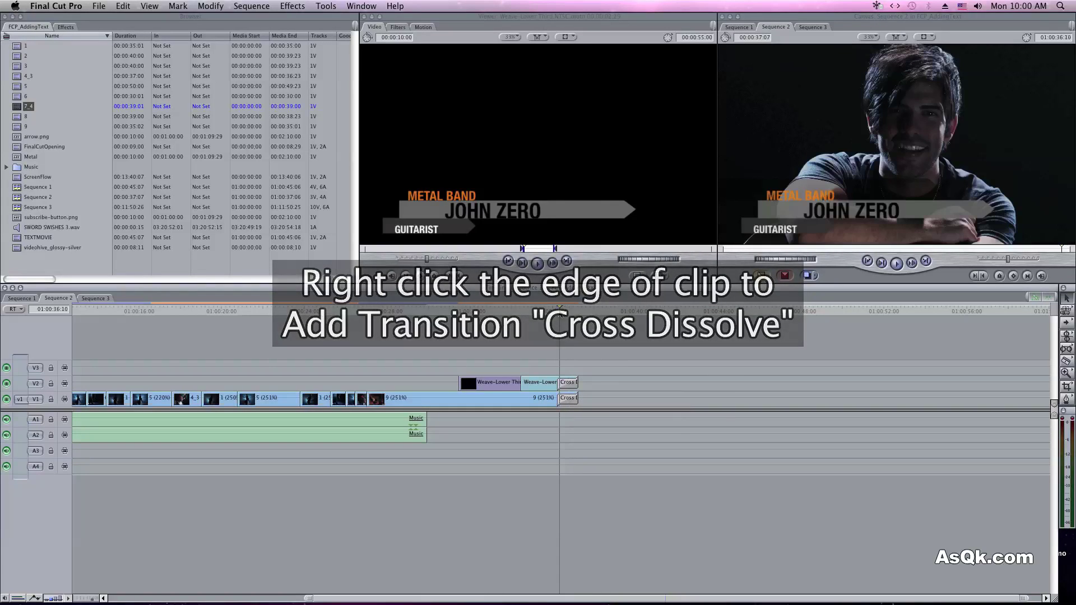
pyautogui.press('space')
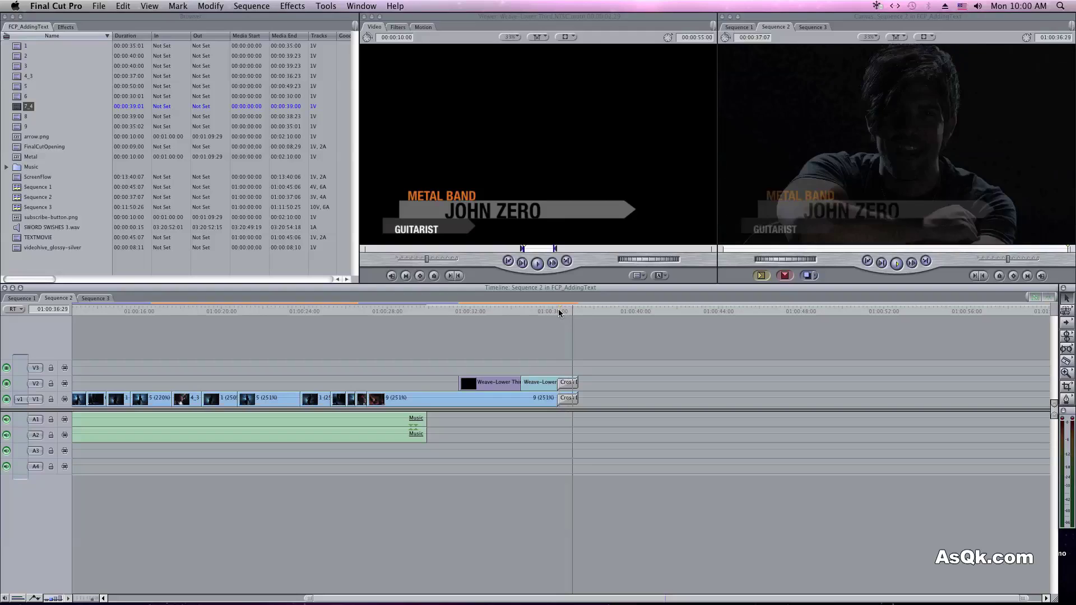
# Load an Outline Text generator and place it on V2 above the clips around 01:00:17:01
pyautogui.hscroll(-5, 597, 335)
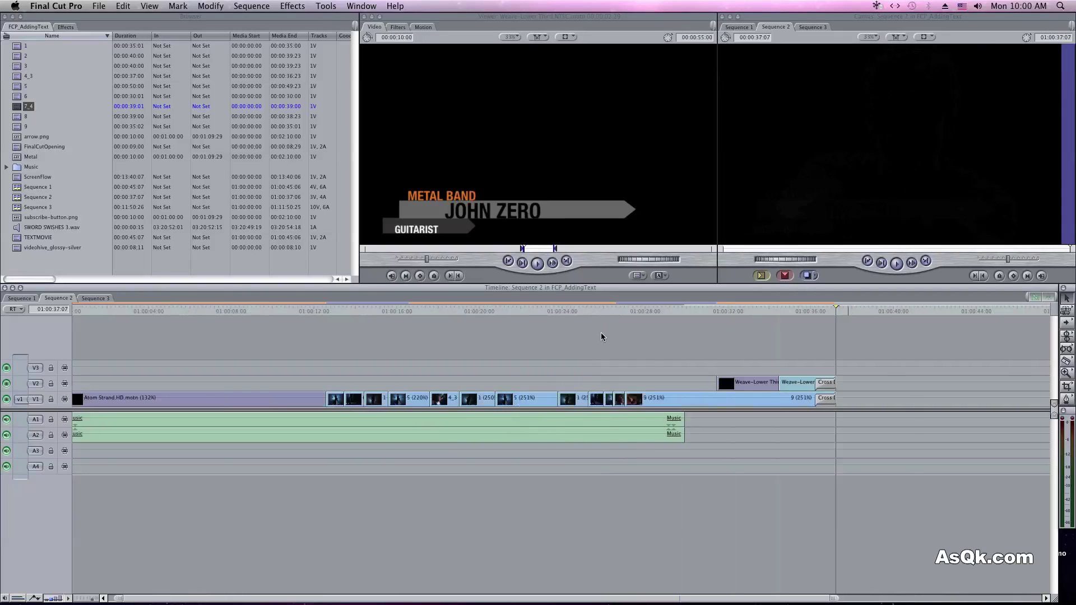
pyautogui.click(426, 311)
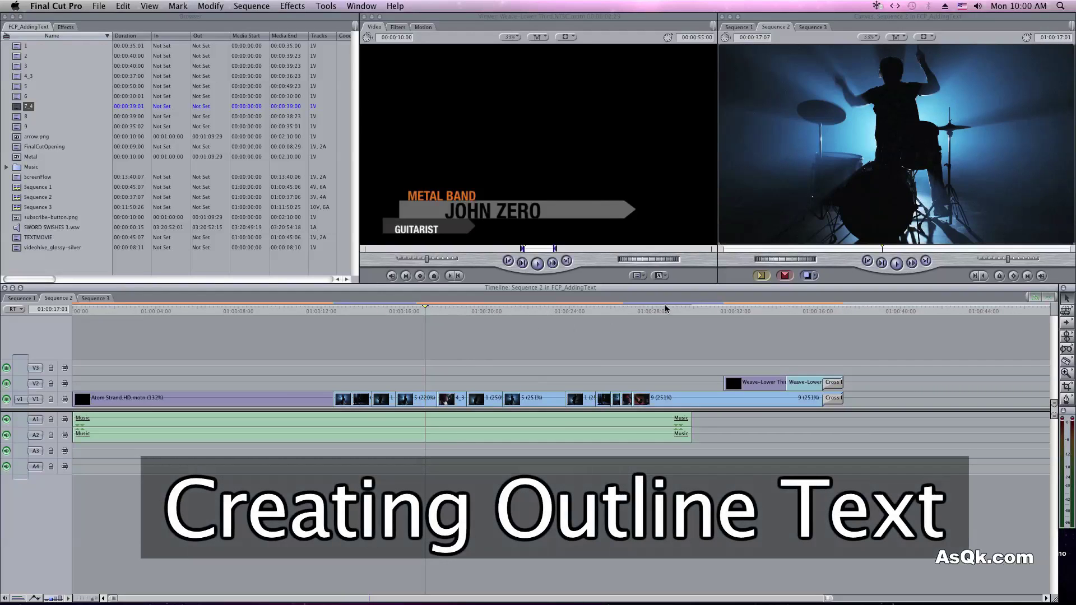
pyautogui.click(659, 275)
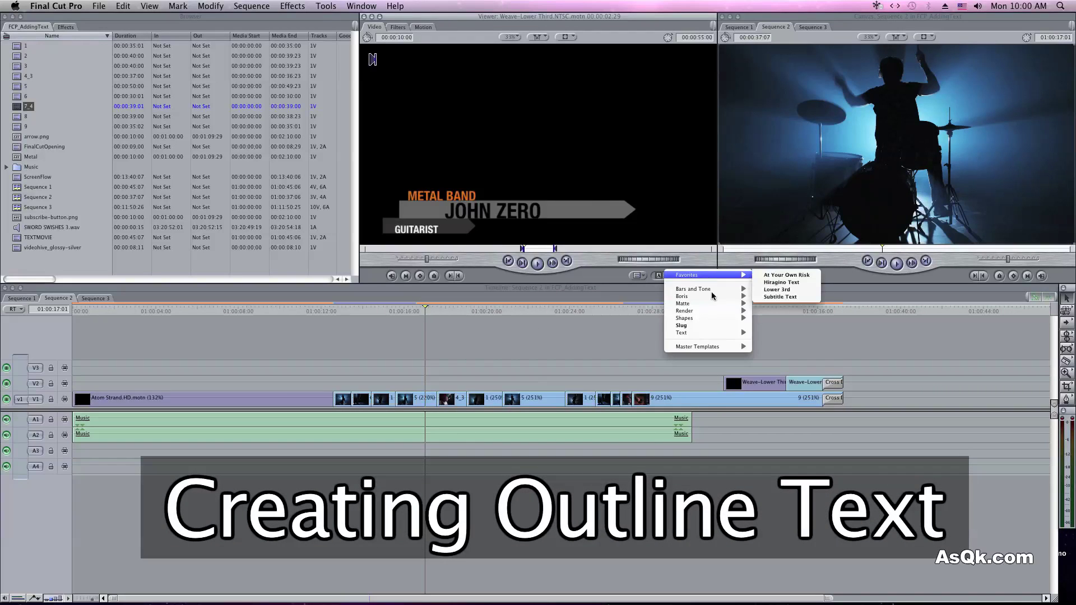
pyautogui.moveTo(718, 333)
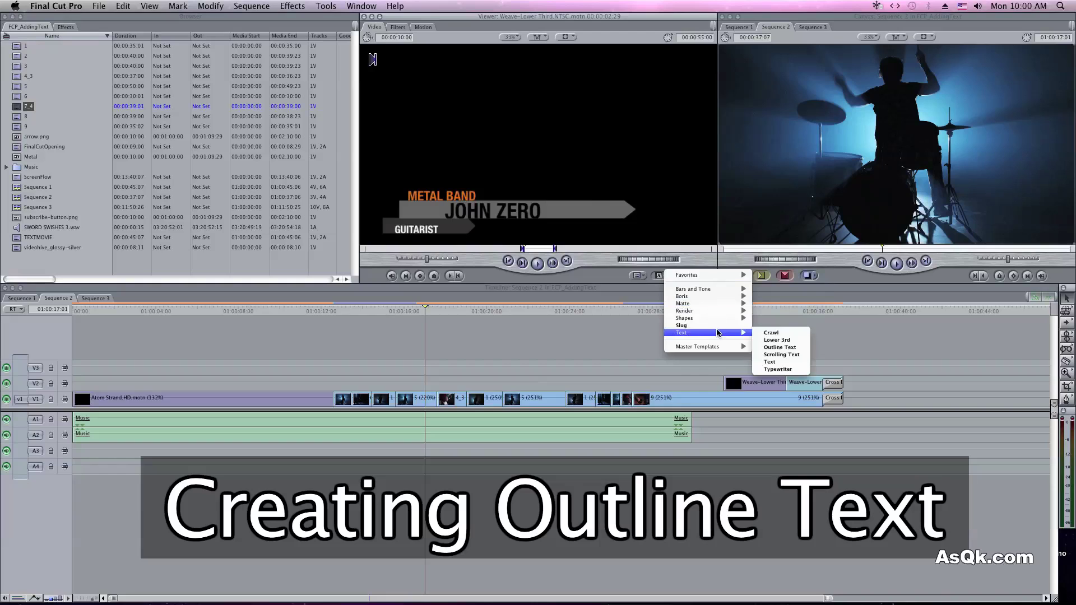
pyautogui.click(779, 347)
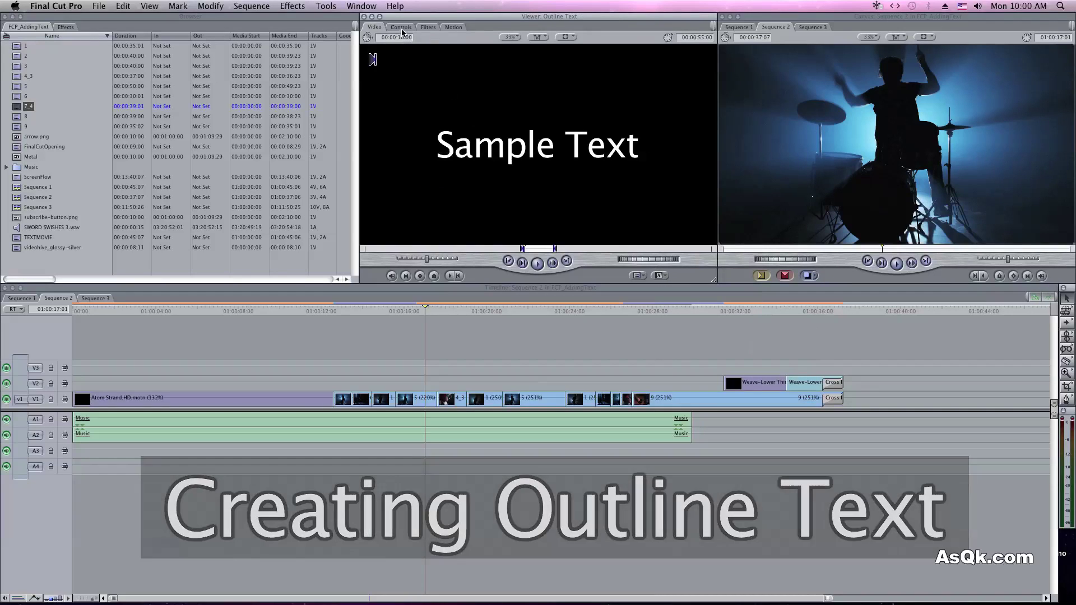
pyautogui.moveTo(486, 167); pyautogui.dragTo(459, 381)
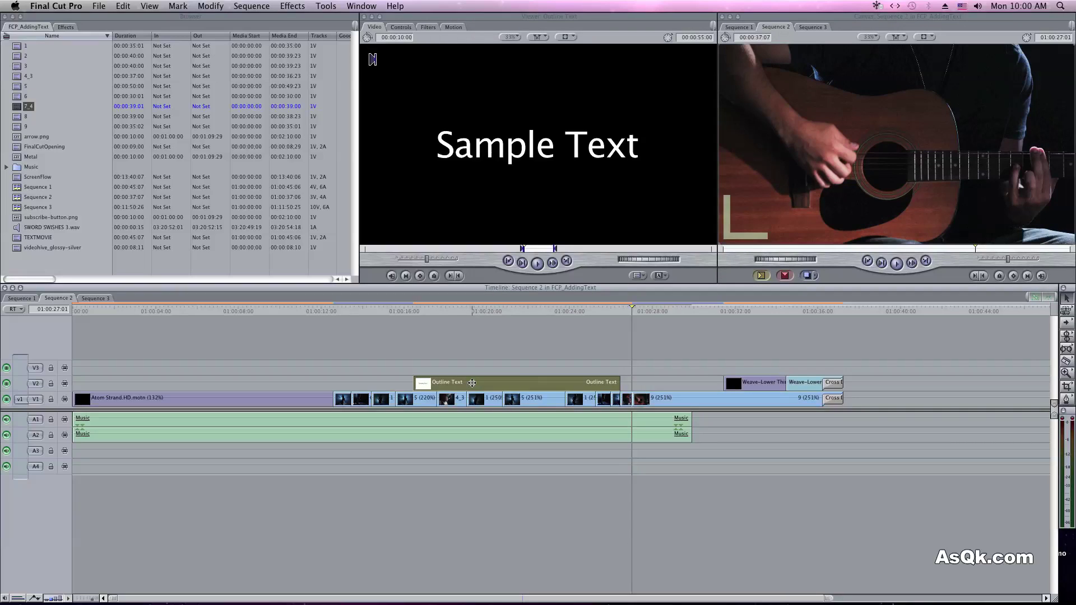
# Open the Outline Text clip's controls, preview it at 01:00:21:26, and set its text to "New Album" and "Coming Soon!" on two lines
pyautogui.doubleClick(471, 382)
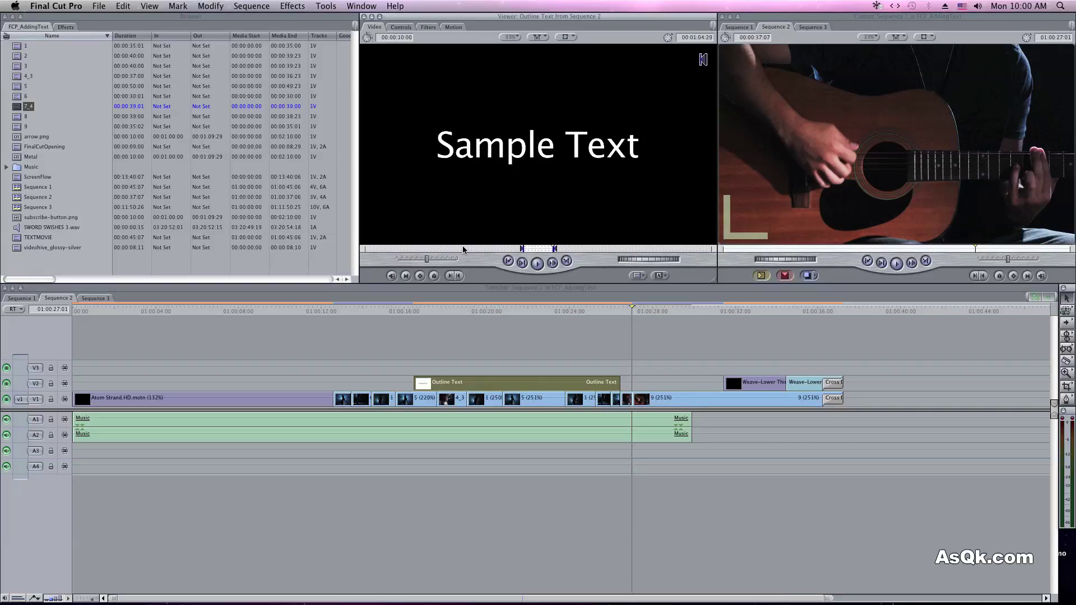
pyautogui.click(401, 27)
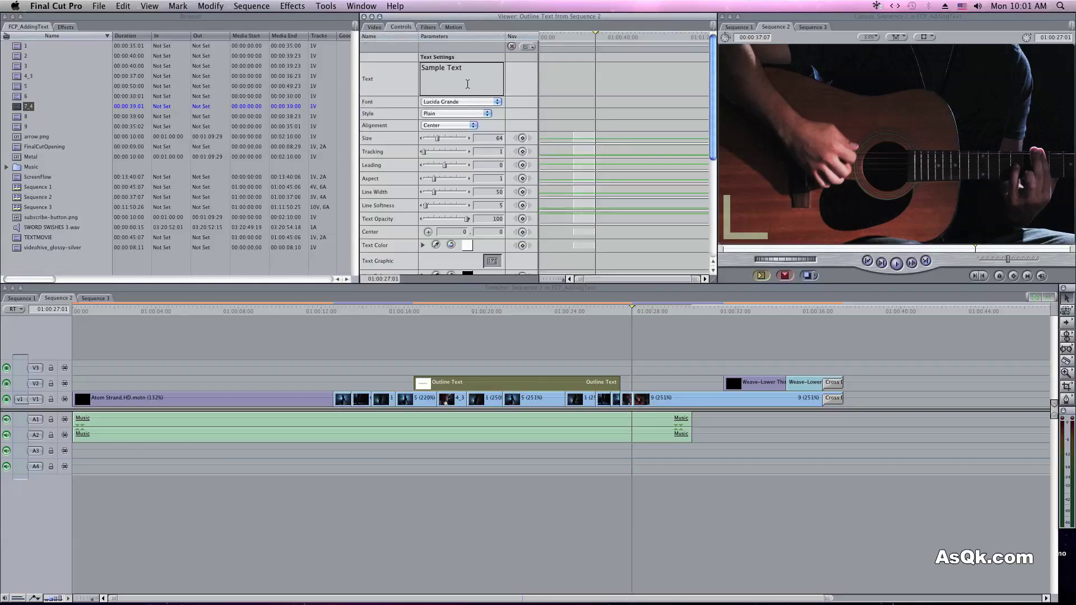
pyautogui.click(524, 310)
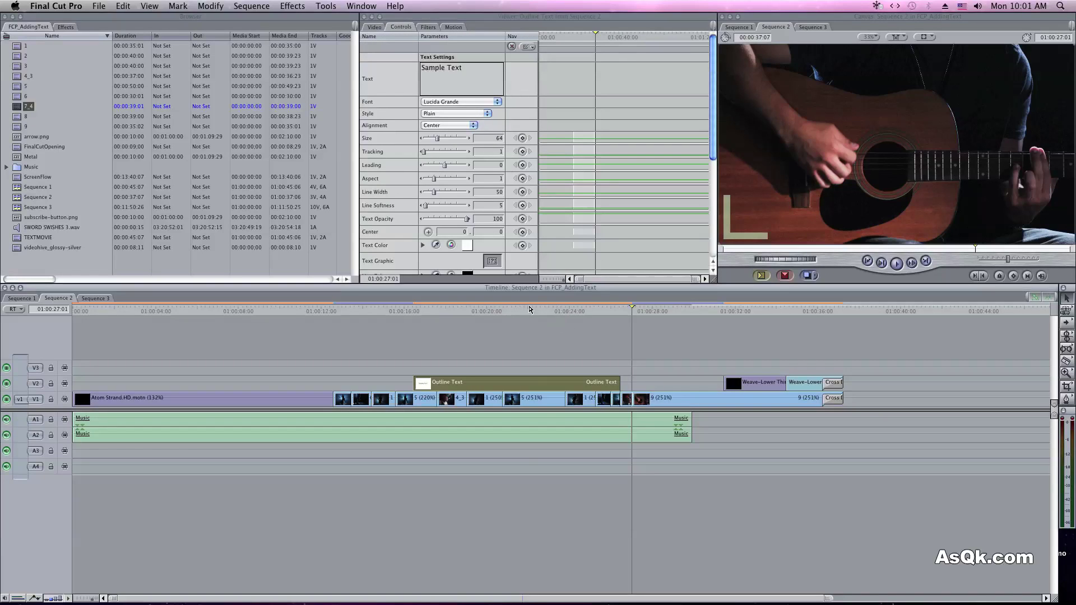
pyautogui.tripleClick(459, 69)
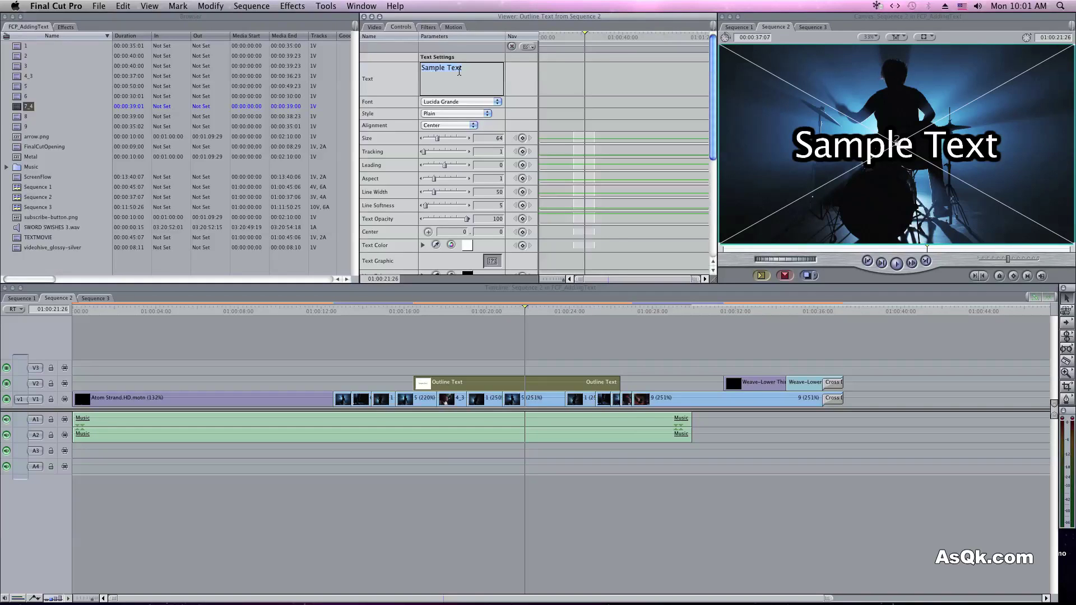
pyautogui.write('New Album')
pyautogui.press('Tab')
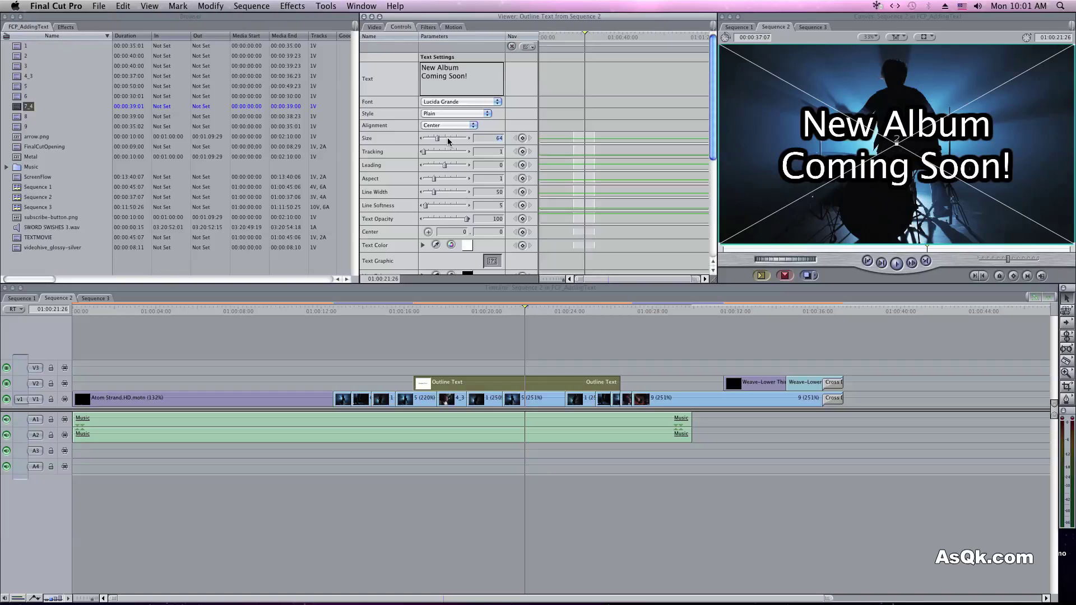
# Set the New Album text's size to 49, tracking to 4, leading to -16 and vertical center to 150
pyautogui.moveTo(437, 141); pyautogui.dragTo(432, 147)
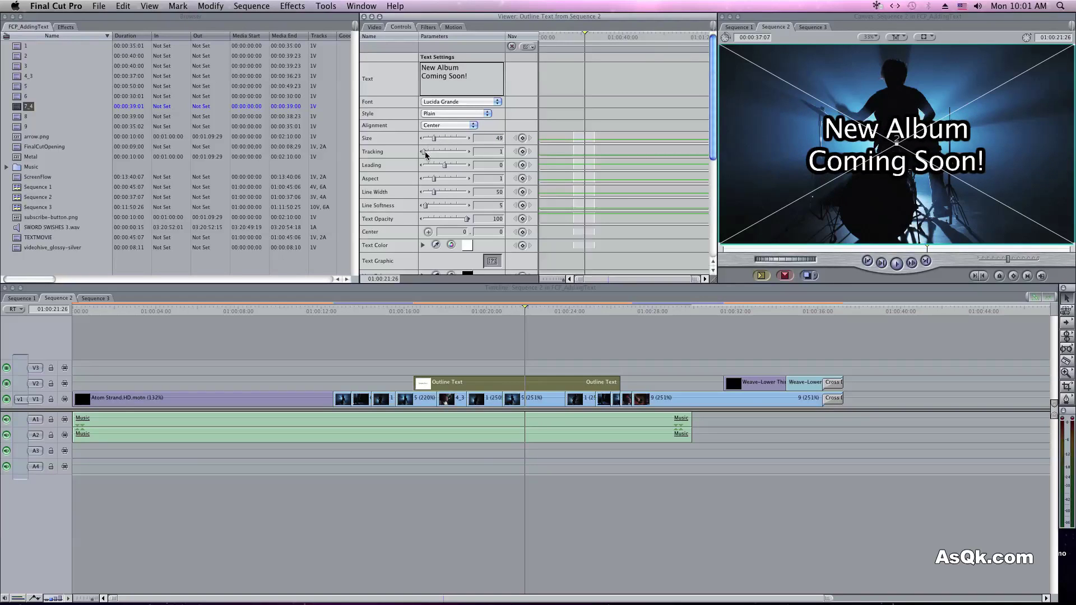
pyautogui.moveTo(425, 156); pyautogui.dragTo(441, 166)
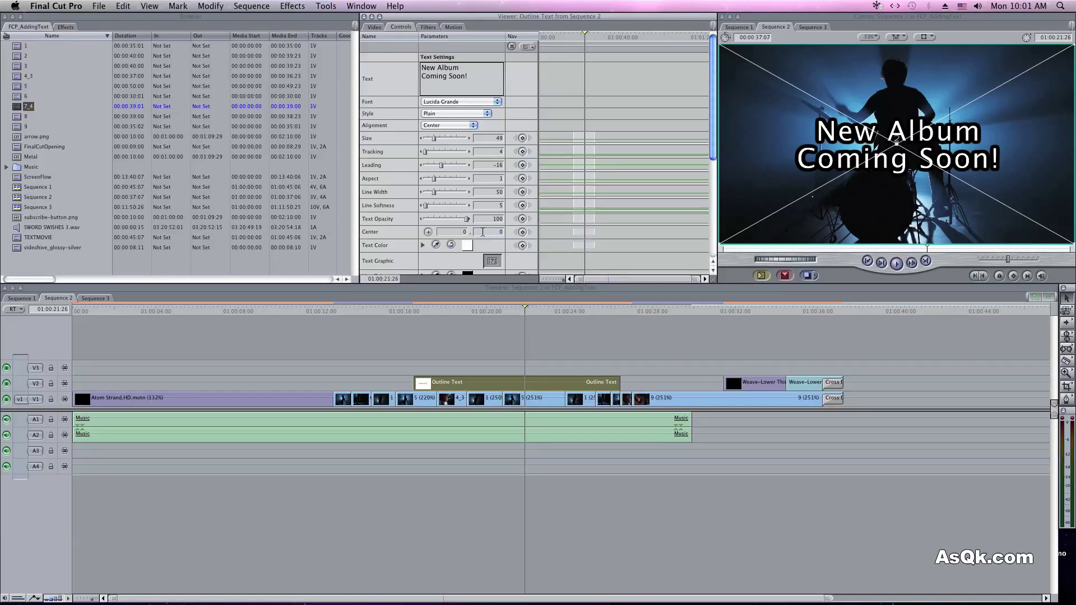
pyautogui.press('Return')
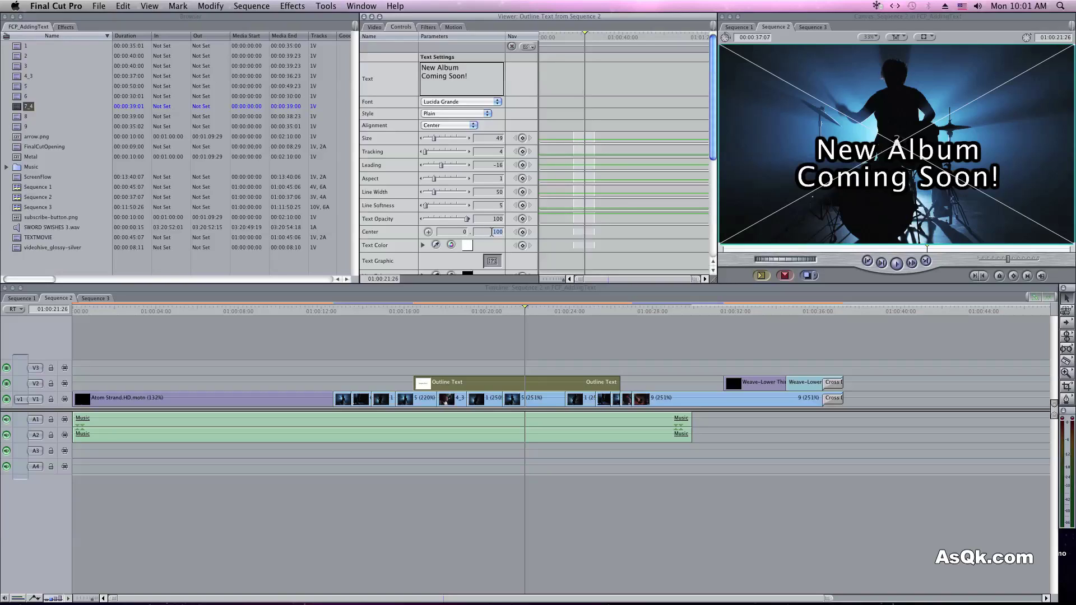
pyautogui.write('0')
pyautogui.press('Return')
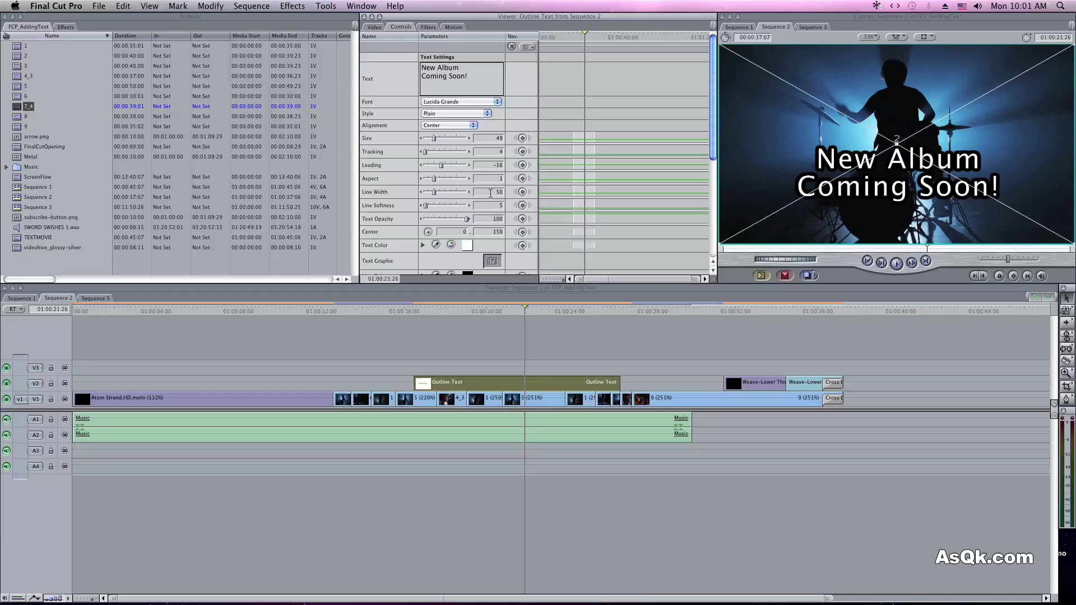
# Preview the Metal image from the project and apply it as the line graphic of the New Album Outline Text clip
pyautogui.scroll(-5, 627, 180)
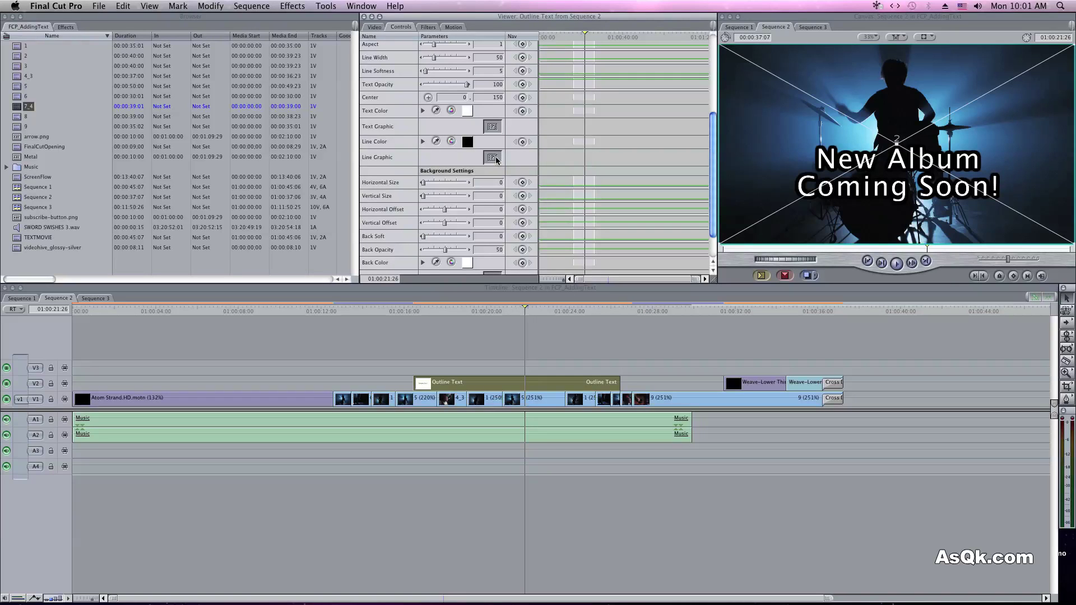
pyautogui.click(18, 158)
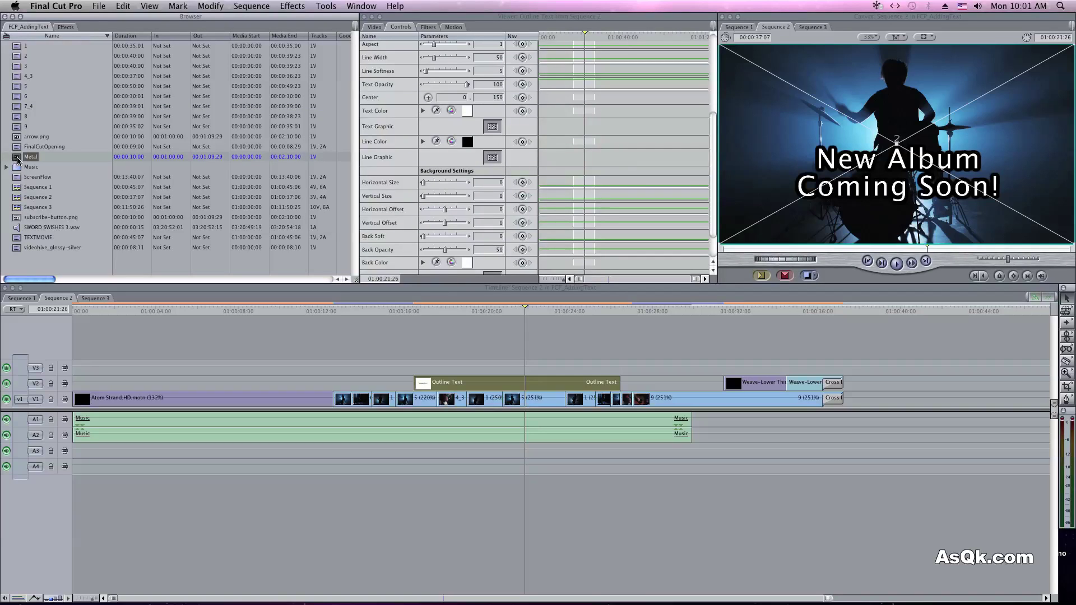
pyautogui.doubleClick(17, 159)
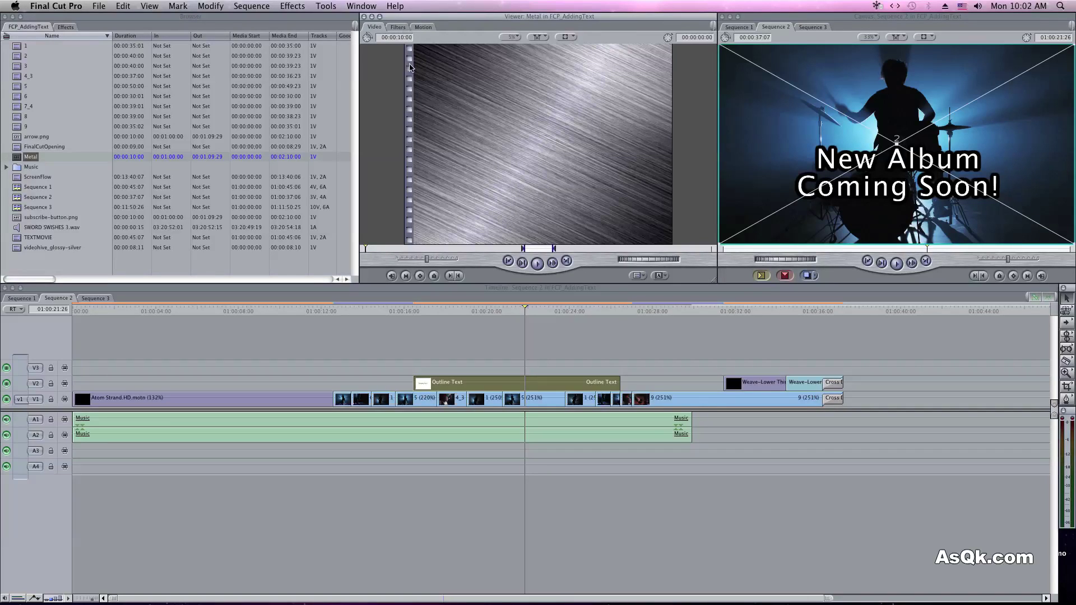
pyautogui.doubleClick(528, 382)
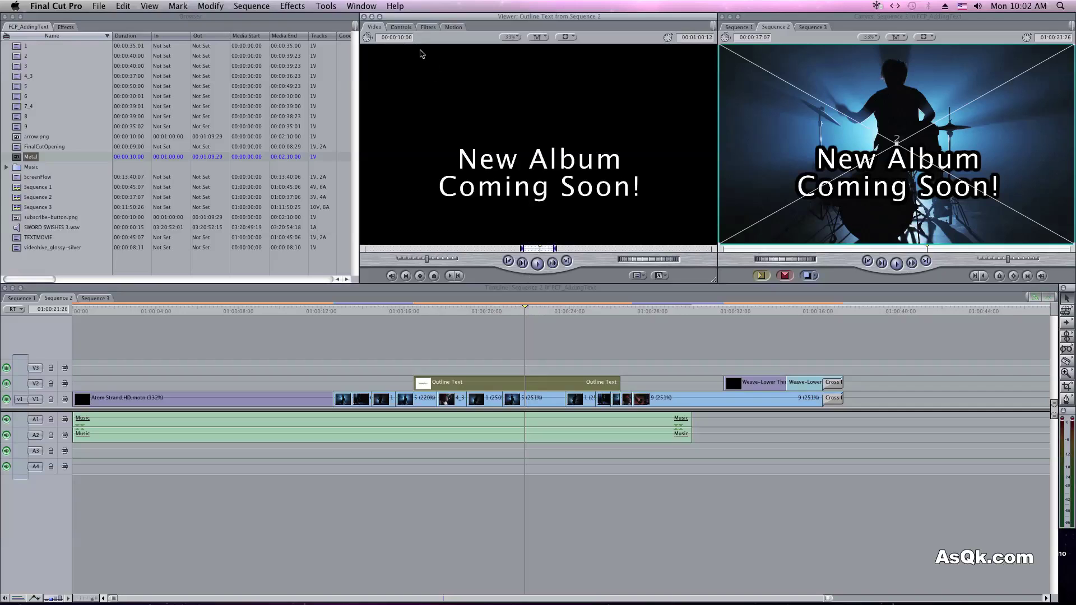
pyautogui.click(402, 27)
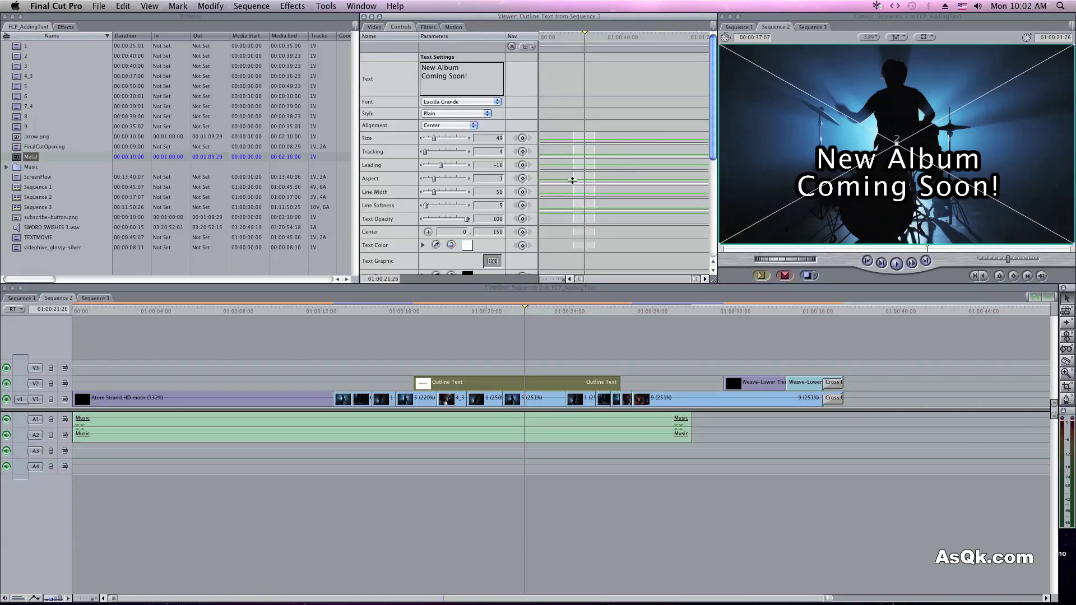
pyautogui.scroll(-5, 574, 180)
pyautogui.scroll(4, 574, 180)
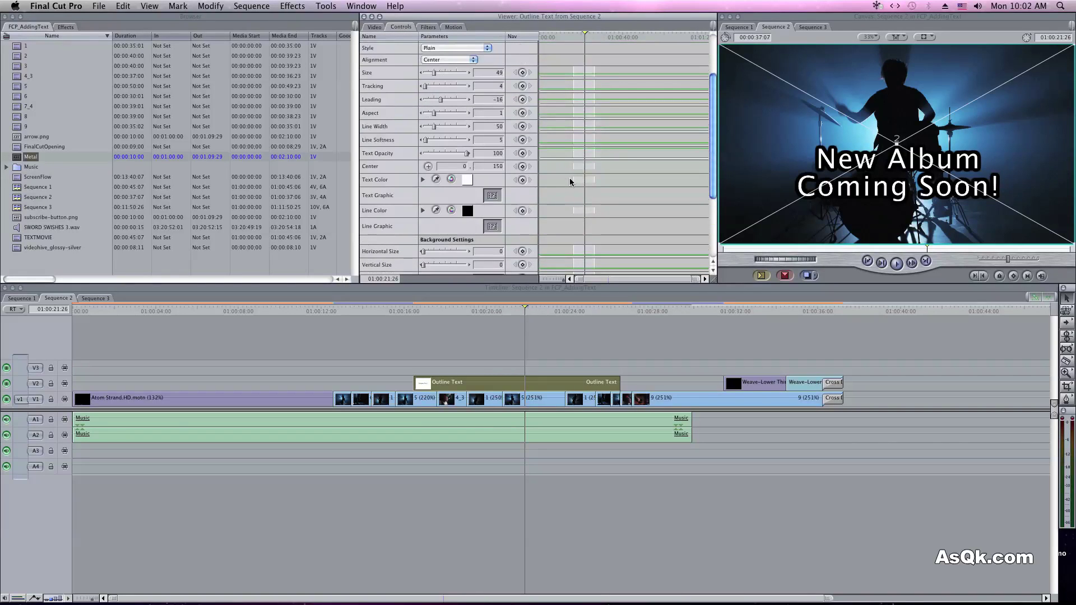
pyautogui.moveTo(21, 158); pyautogui.dragTo(491, 232)
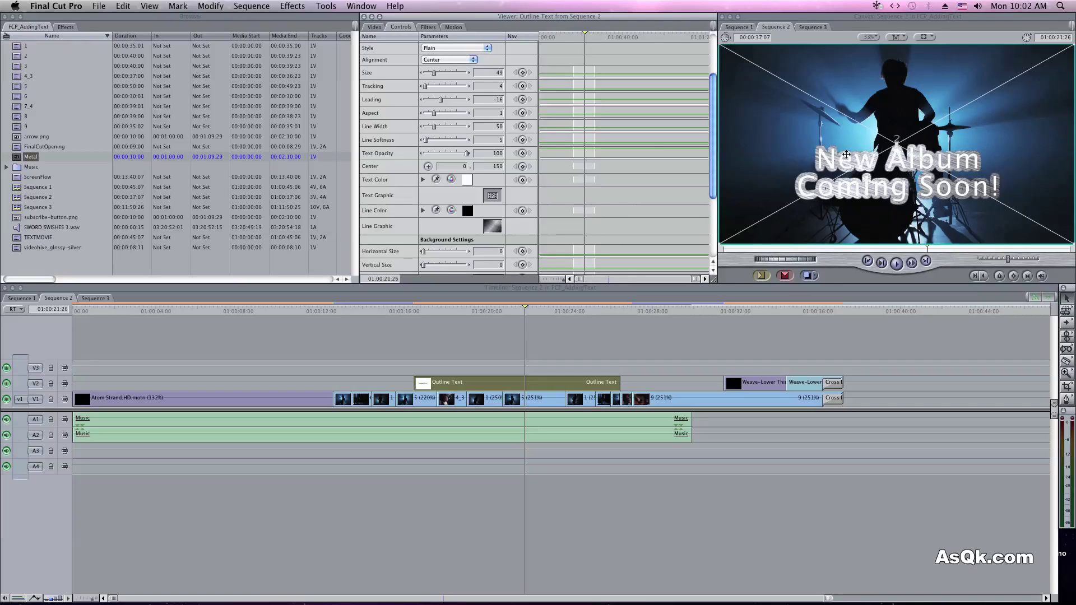
# Hide the wireframe overlay in the Canvas so that only the image is displayed
pyautogui.click(923, 37)
pyautogui.click(924, 37)
pyautogui.click(924, 37)
pyautogui.click(925, 58)
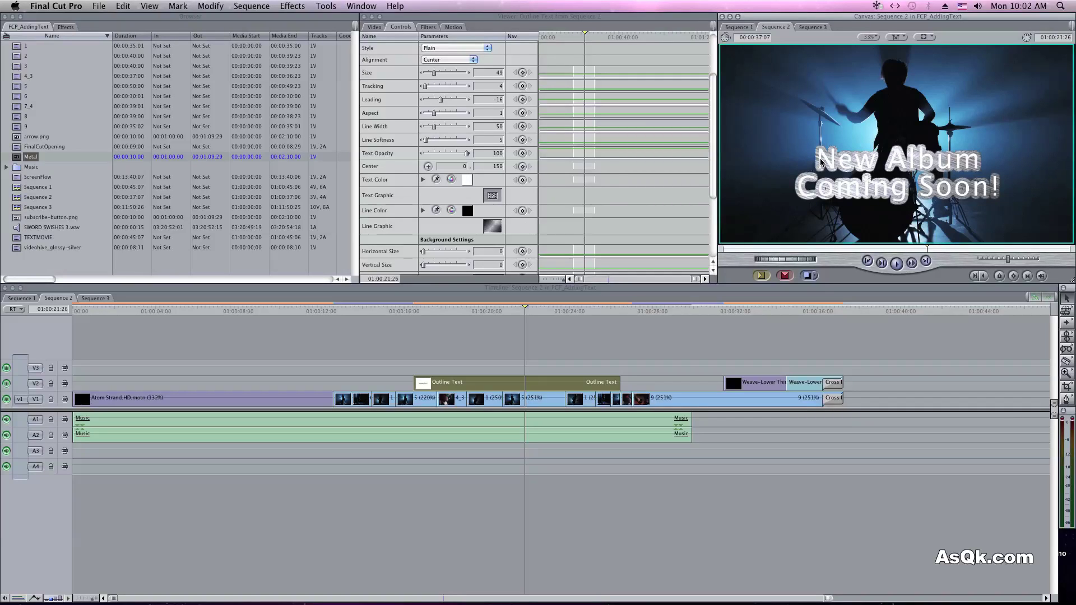
# Change the New Album text's fill color to the Tungsten crayon
pyautogui.click(495, 199)
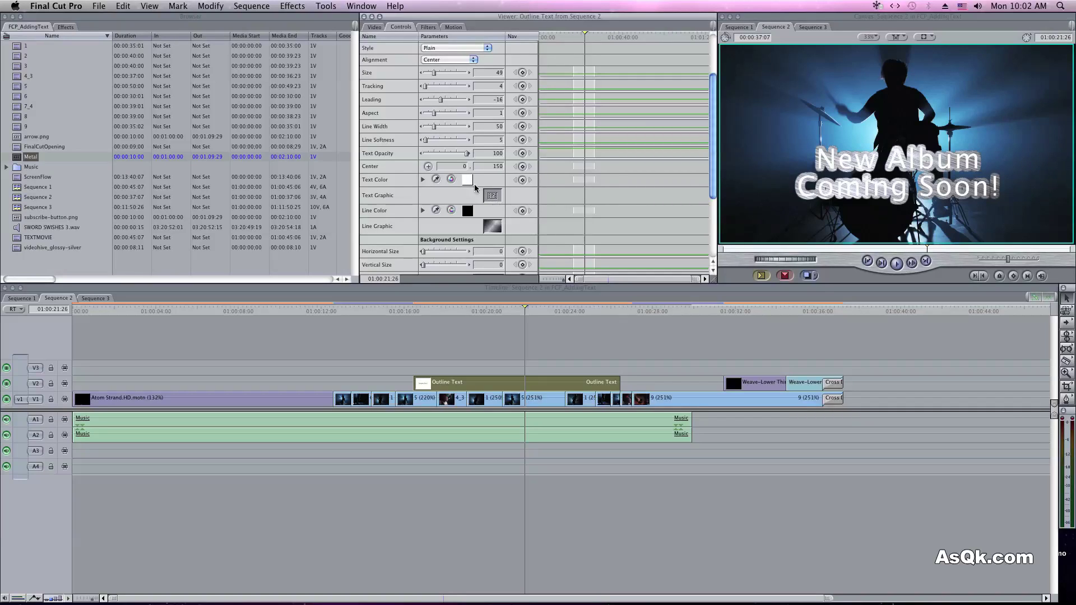
pyautogui.click(467, 180)
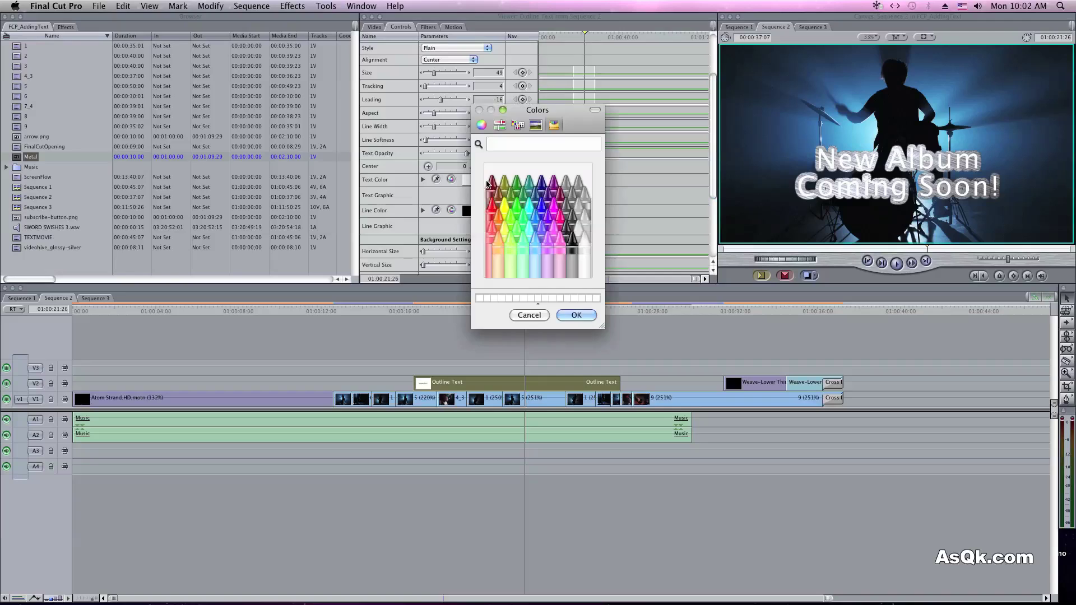
pyautogui.click(570, 214)
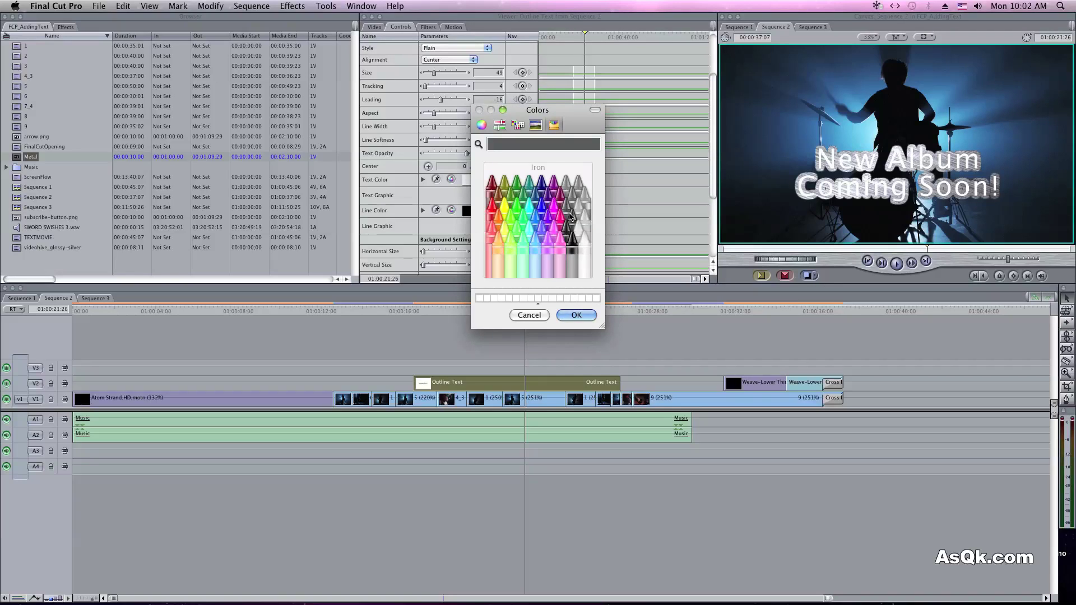
pyautogui.click(571, 220)
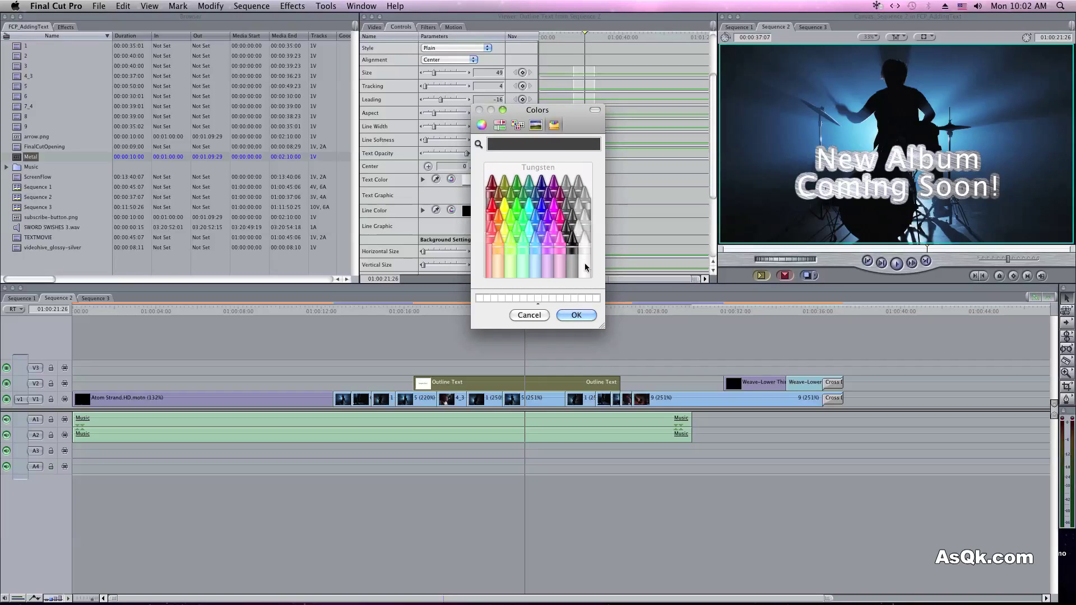
pyautogui.click(574, 315)
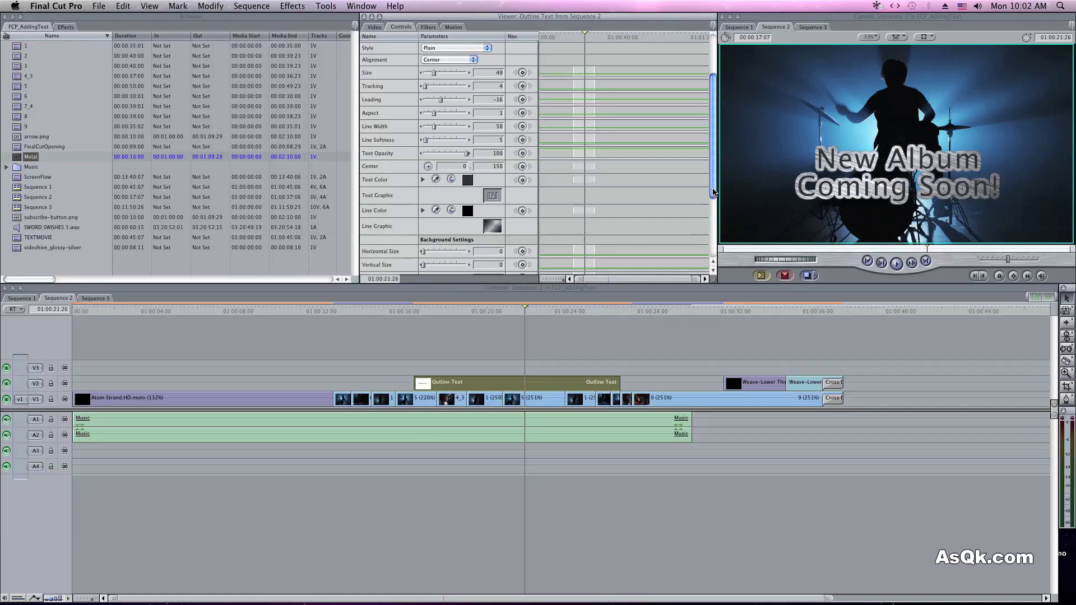
# Load another Outline Text generator and place it on V3 above the New Album title, starting slightly earlier
pyautogui.moveTo(708, 193); pyautogui.dragTo(710, 160)
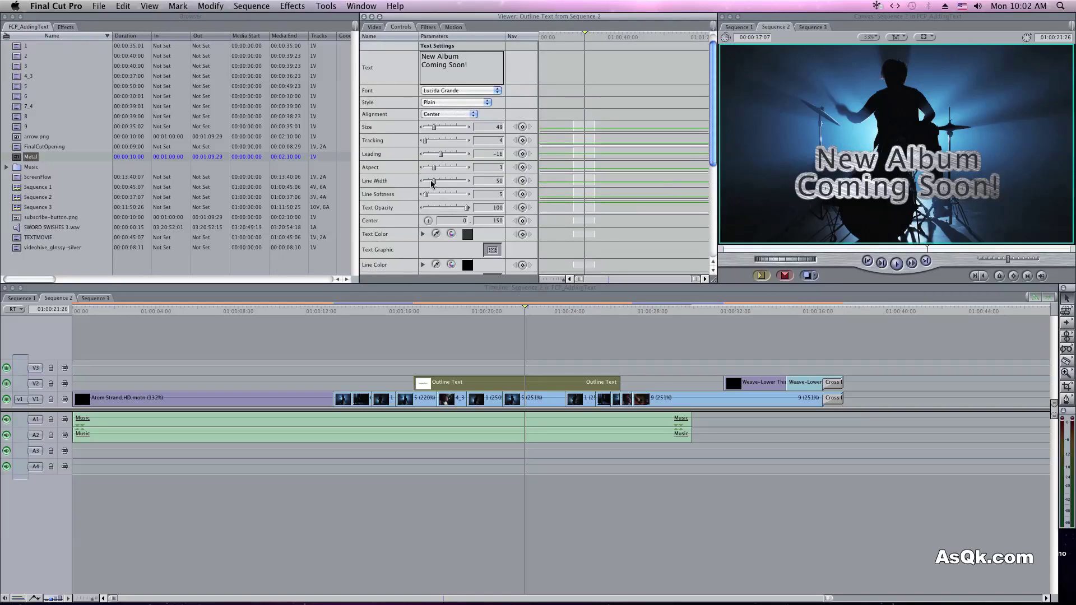
pyautogui.click(374, 29)
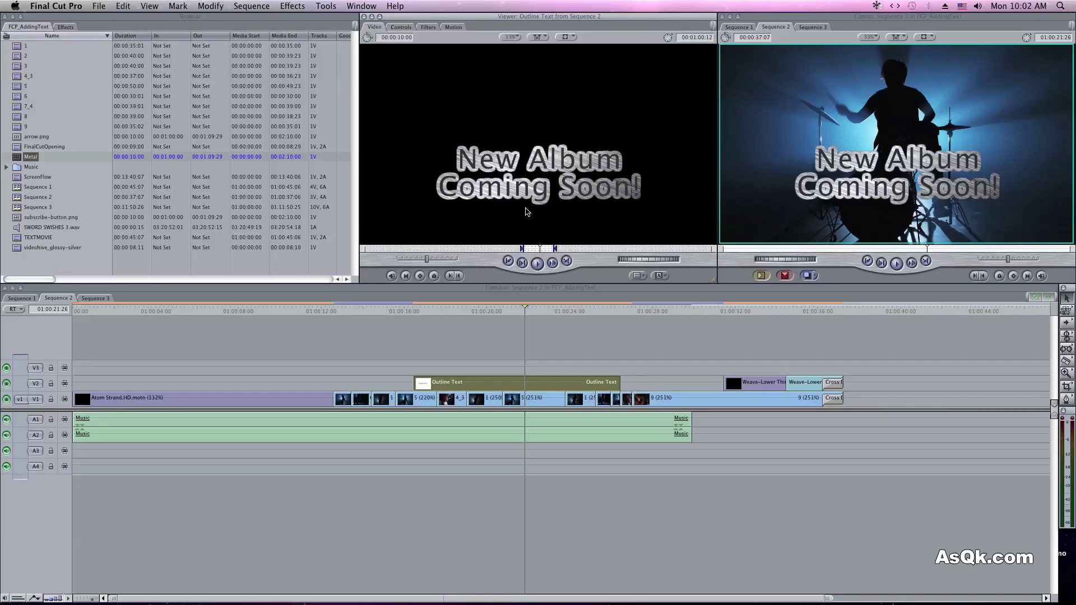
pyautogui.click(661, 276)
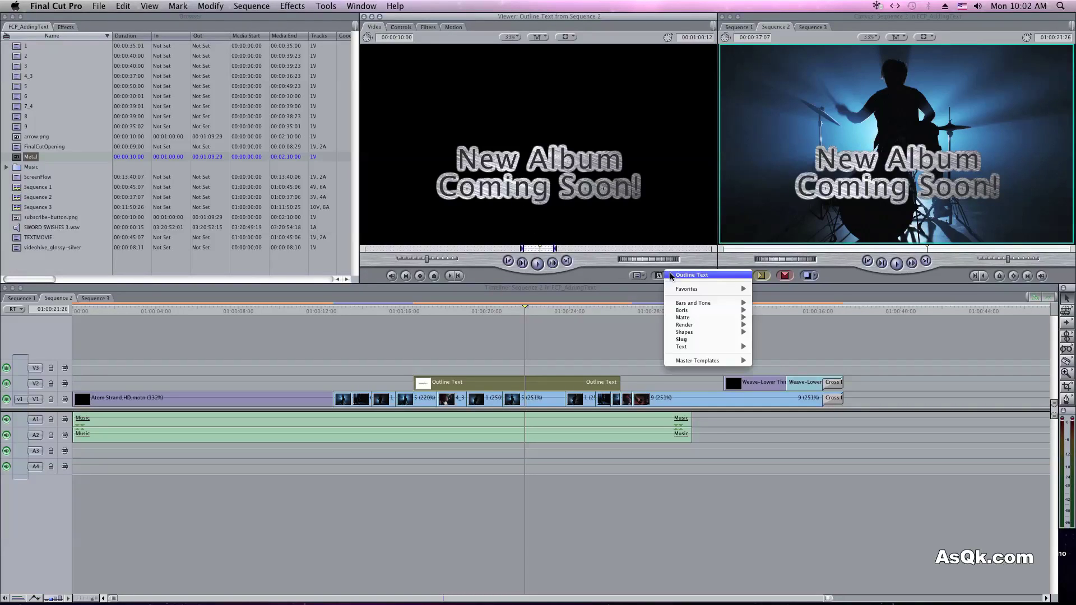
pyautogui.click(773, 375)
pyautogui.moveTo(471, 205)
pyautogui.mouseDown()
pyautogui.moveTo(424, 367)
pyautogui.moveTo(375, 366)
pyautogui.mouseUp()
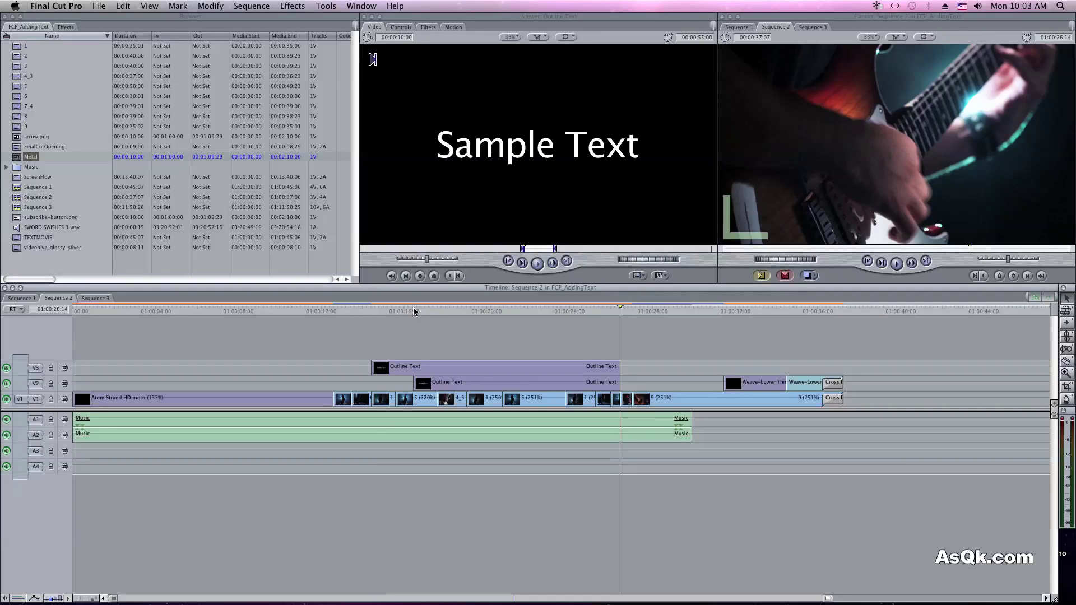
# Preview the overlapping titles at 01:00:19:17 and set the V3 Outline Text's vertical center to -150
pyautogui.click(456, 311)
pyautogui.click(477, 313)
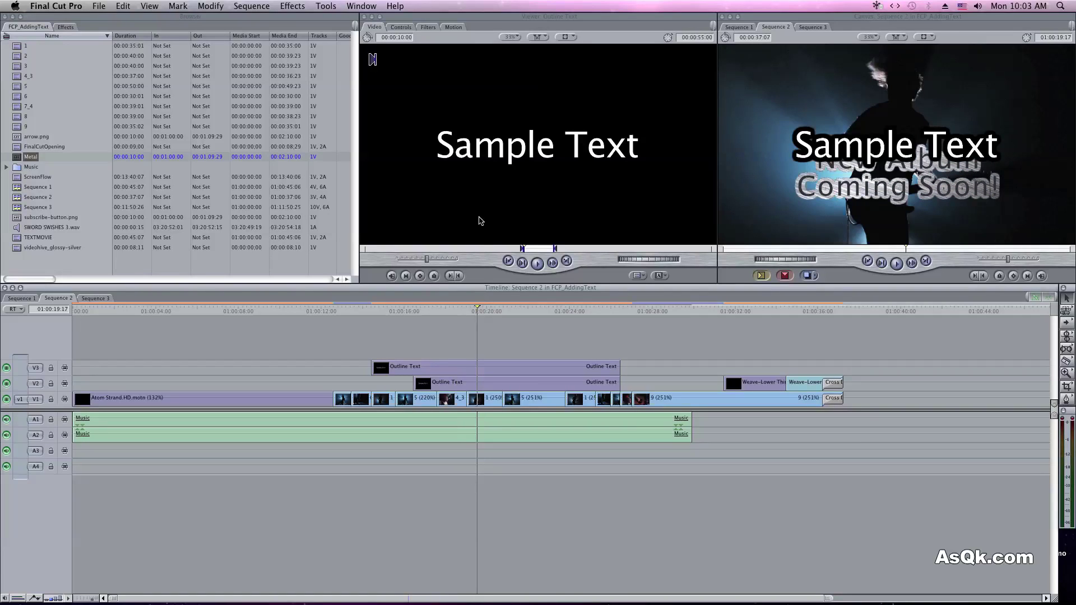
pyautogui.doubleClick(485, 371)
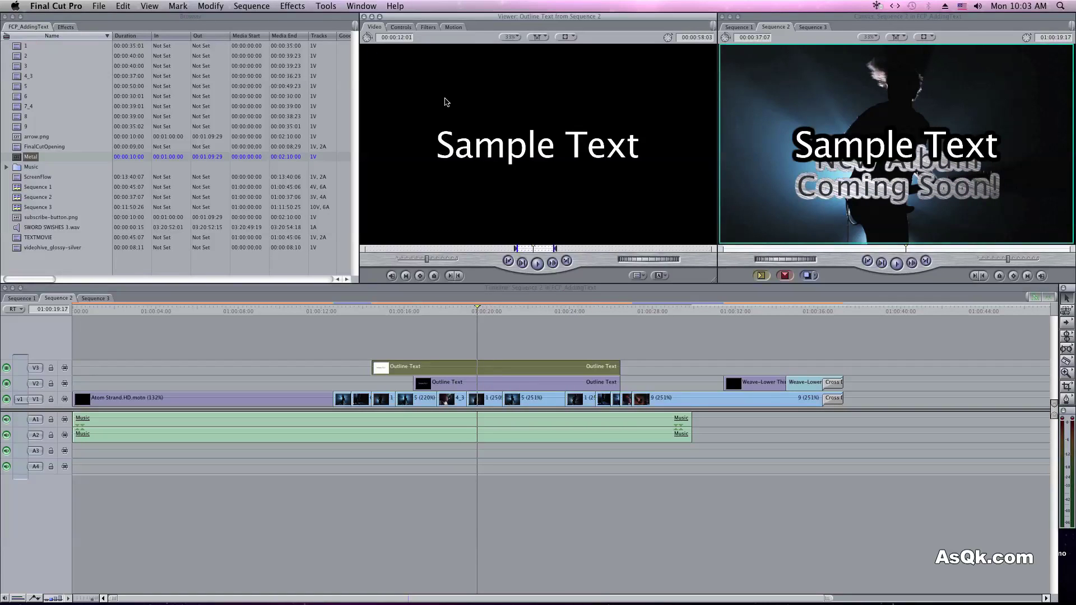
pyautogui.click(401, 27)
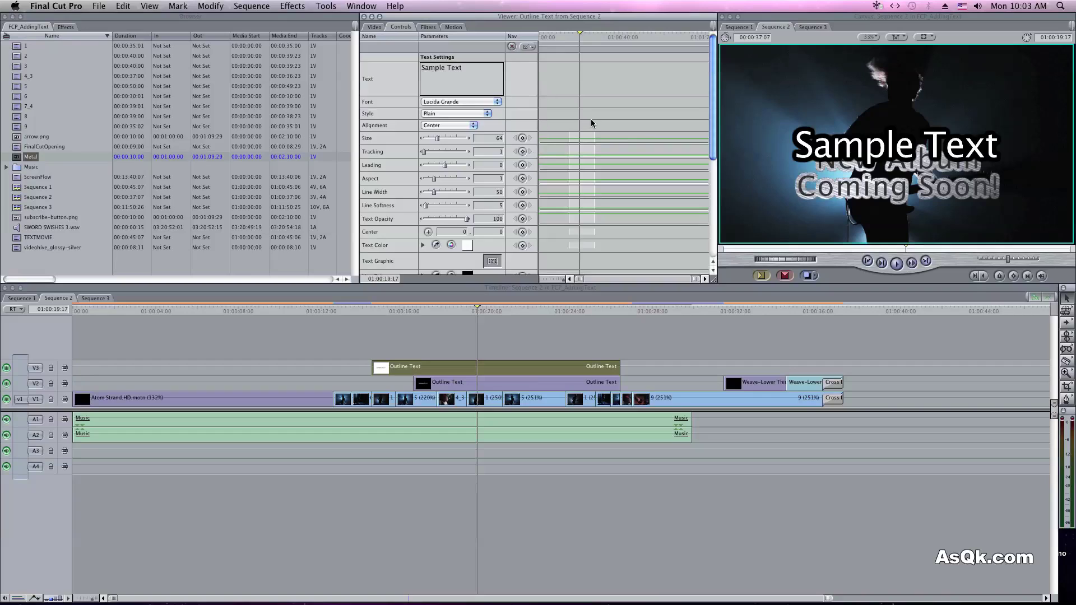
pyautogui.scroll(-2, 591, 116)
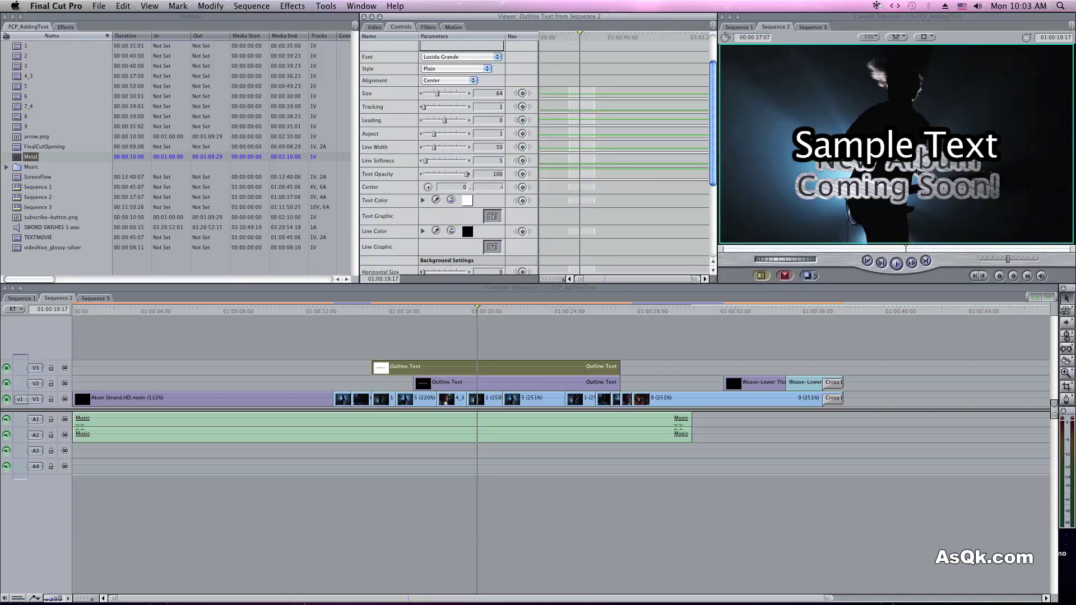
pyautogui.write('0')
pyautogui.press('Return')
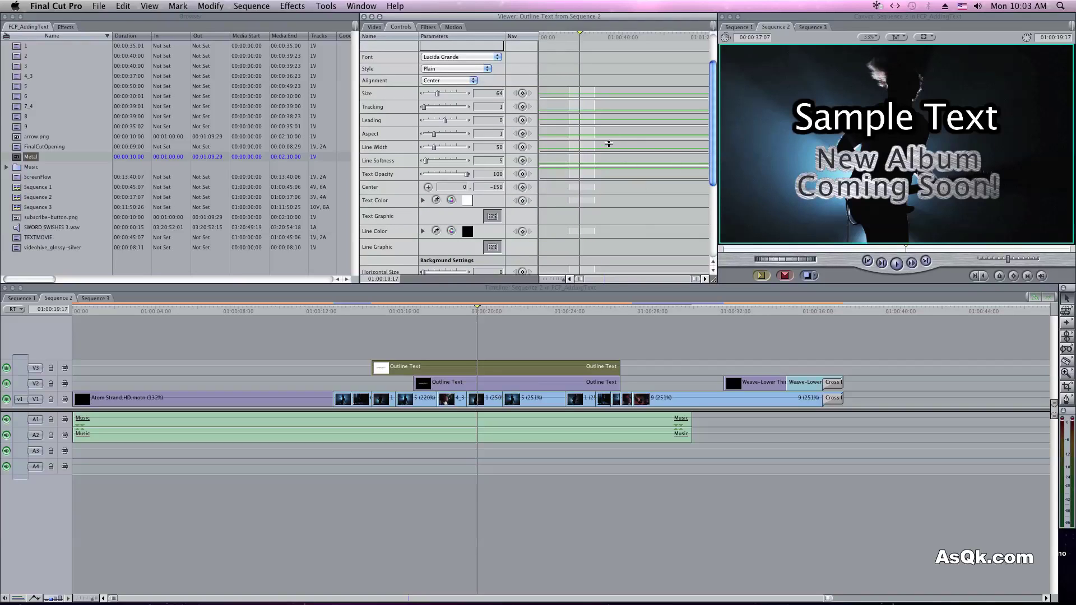
# Set the V3 title's text to "Metal Band" in the Adobe Arabic font at size 99
pyautogui.scroll(2, 557, 97)
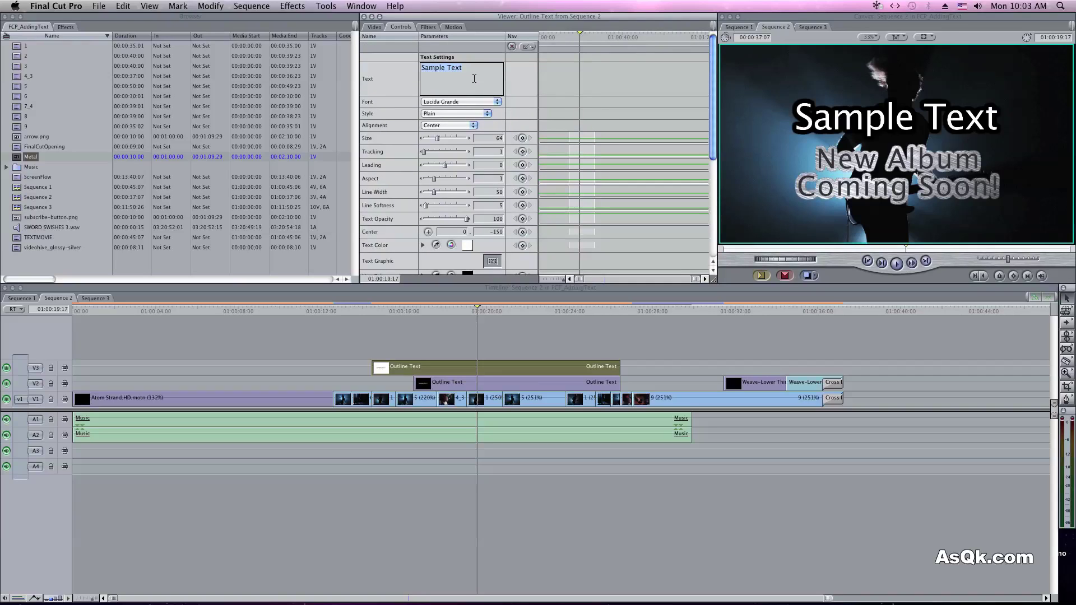
pyautogui.write('Metal Band')
pyautogui.click(497, 102)
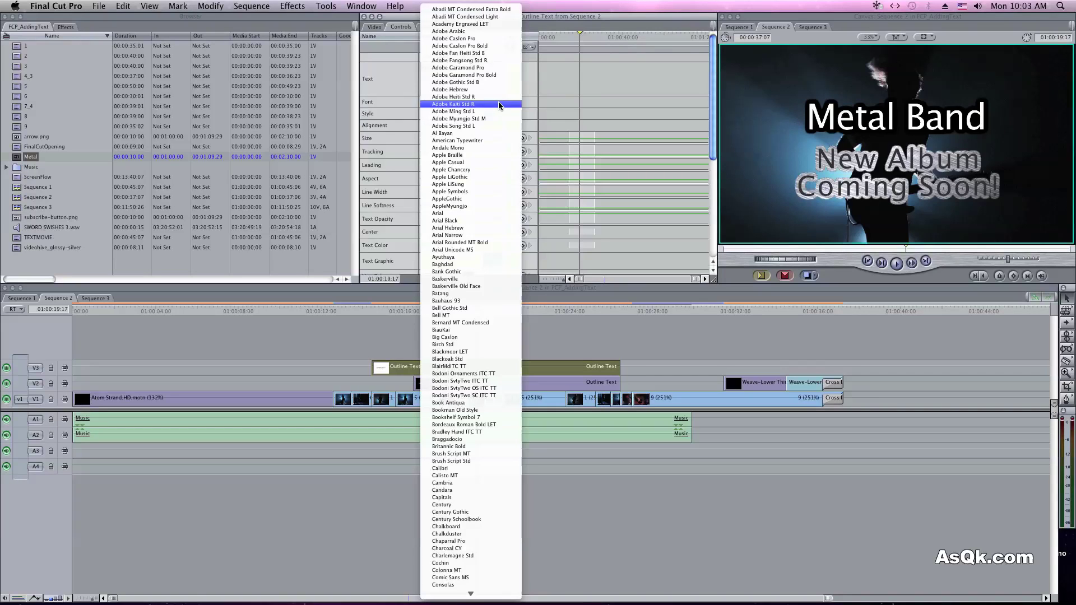
pyautogui.click(486, 31)
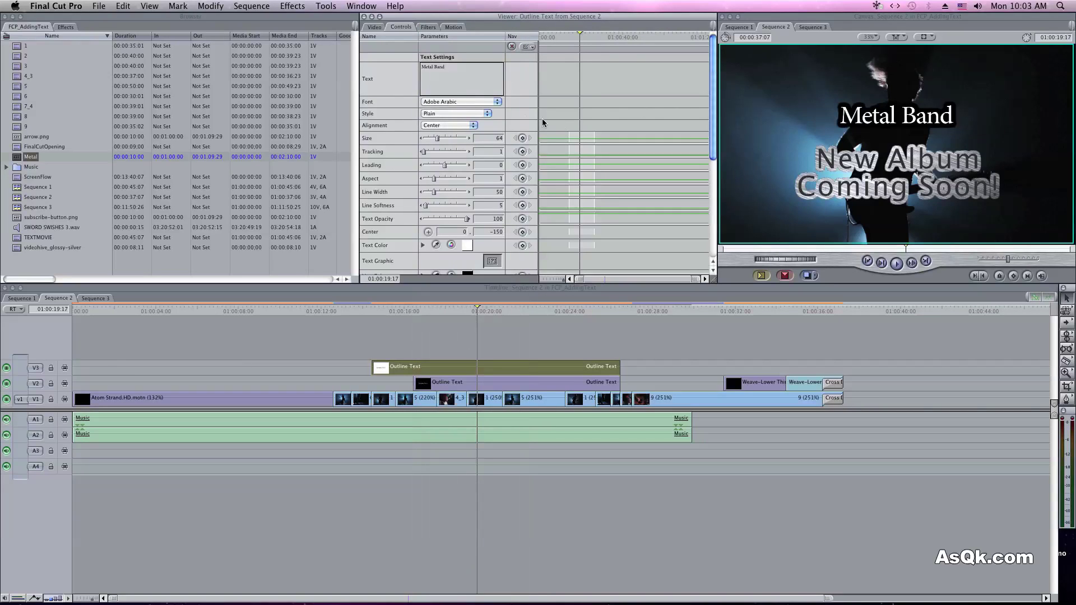
pyautogui.moveTo(439, 138); pyautogui.dragTo(444, 140)
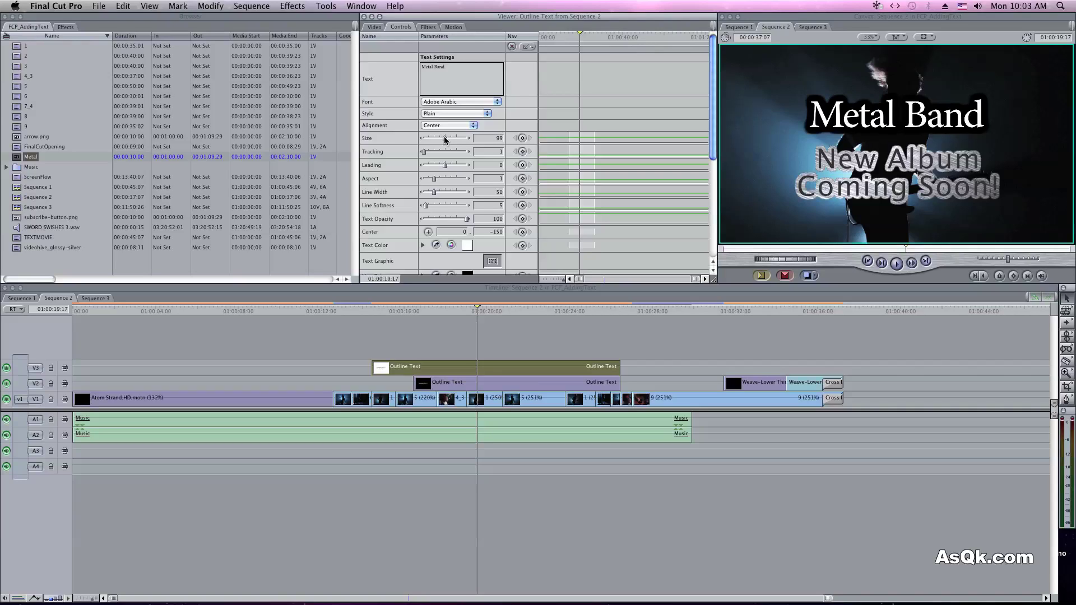
# Reduce the Metal Band title's line width to 31 and apply the Metal image as its text graphic
pyautogui.scroll(-3, 593, 143)
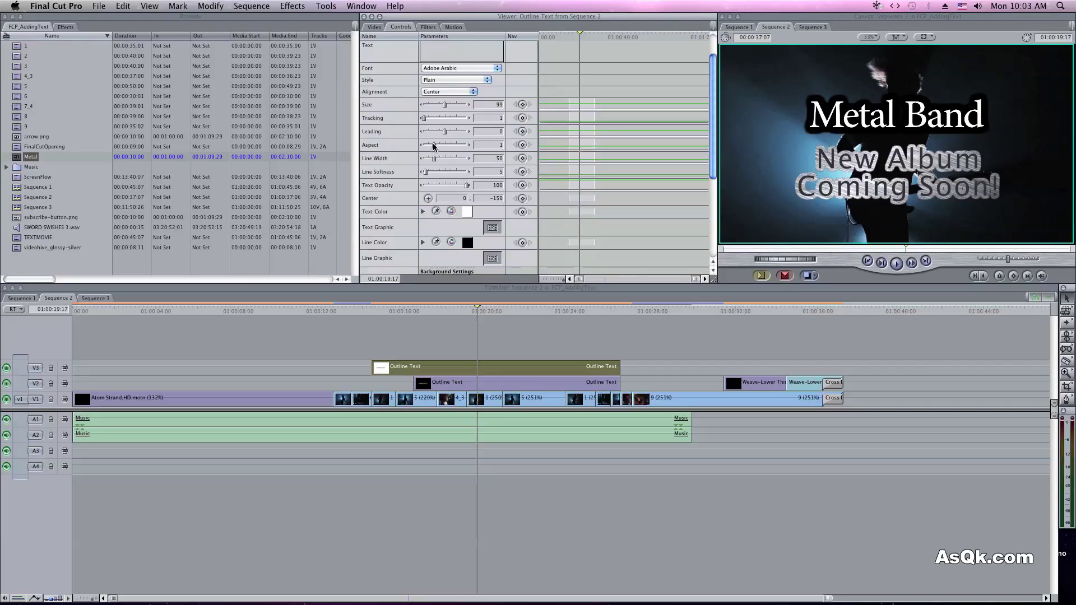
pyautogui.moveTo(432, 159); pyautogui.dragTo(431, 161)
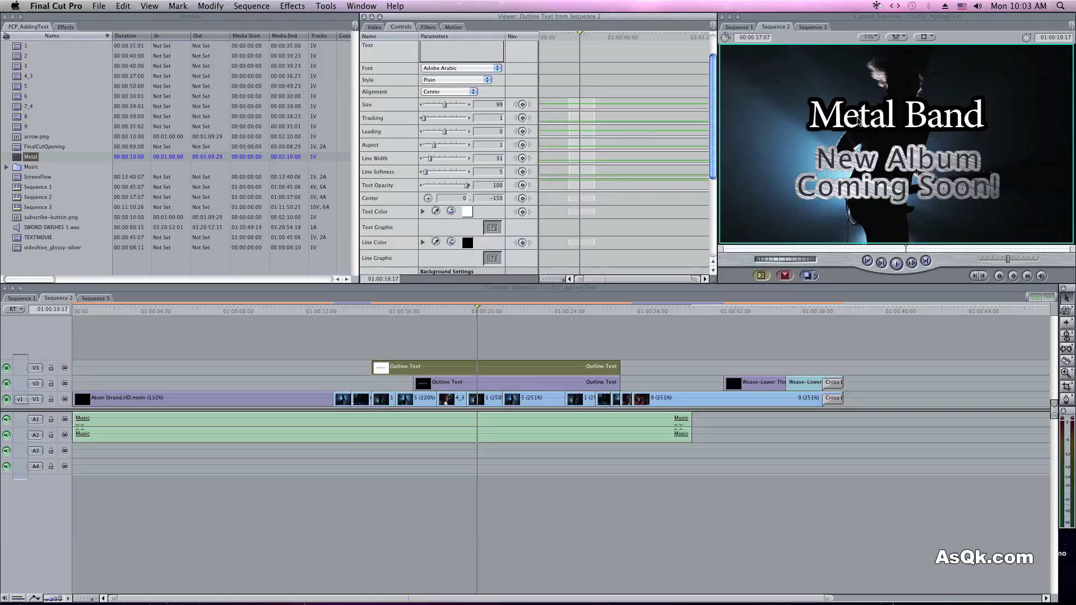
pyautogui.scroll(-5, 537, 172)
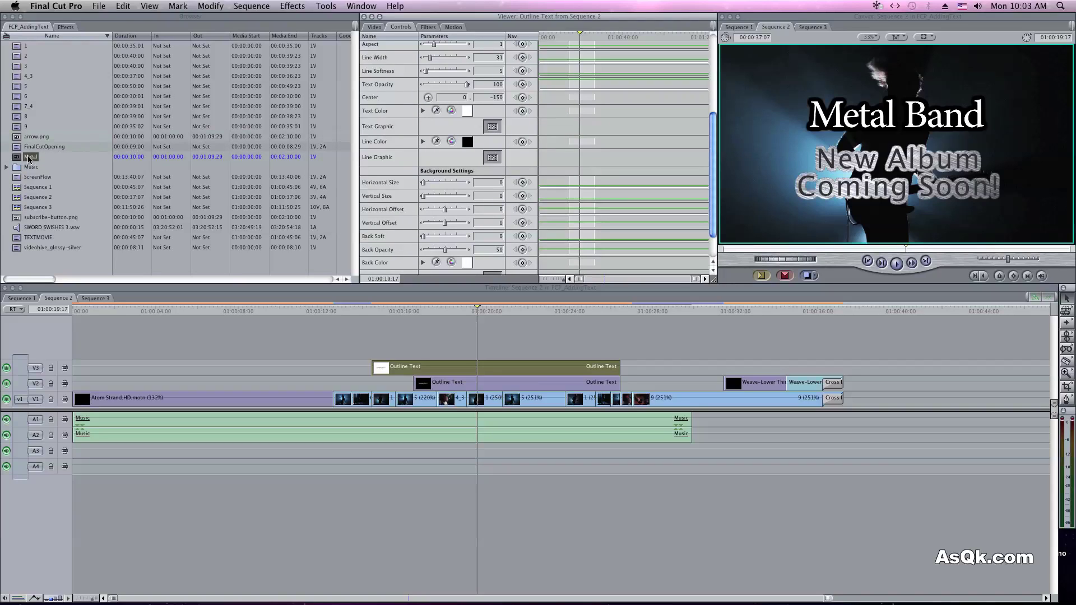
pyautogui.moveTo(17, 159); pyautogui.dragTo(493, 127)
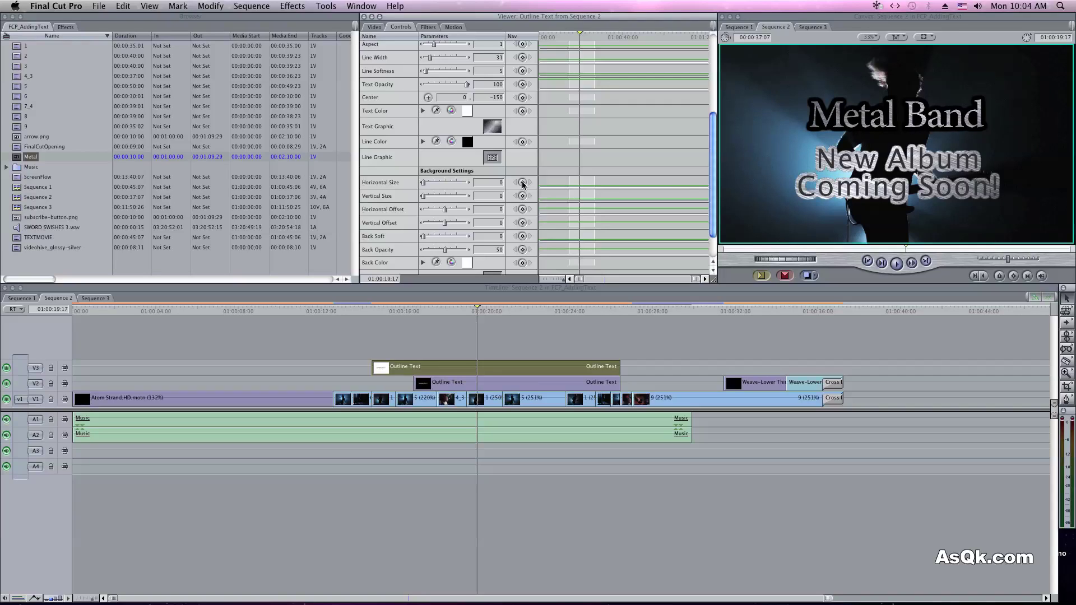
# Increase the size of the V2 New Album Coming Soon! title to 55
pyautogui.doubleClick(480, 385)
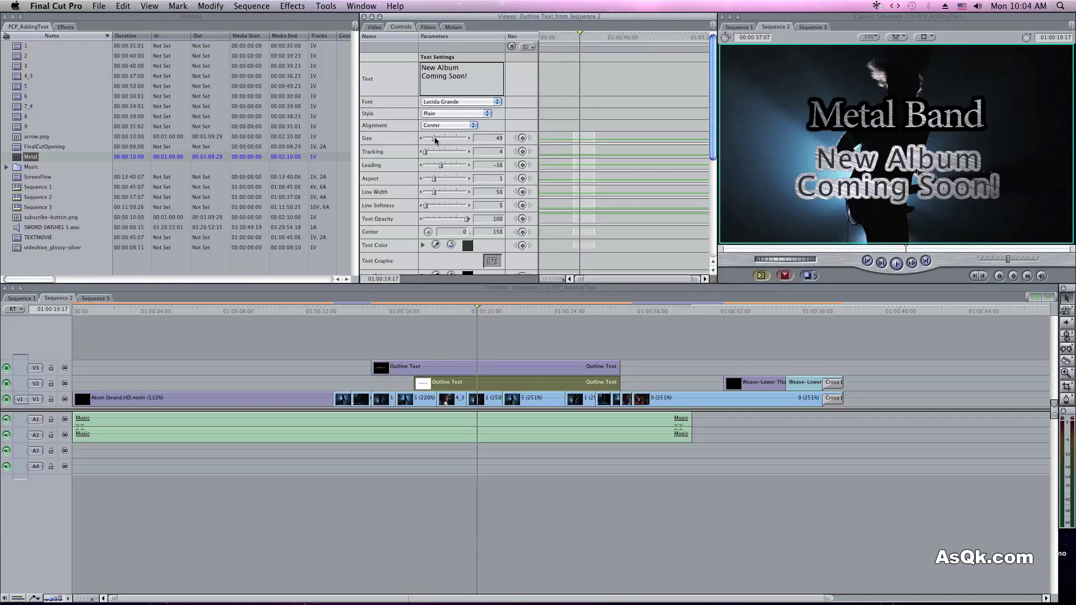
pyautogui.moveTo(435, 137); pyautogui.dragTo(435, 138)
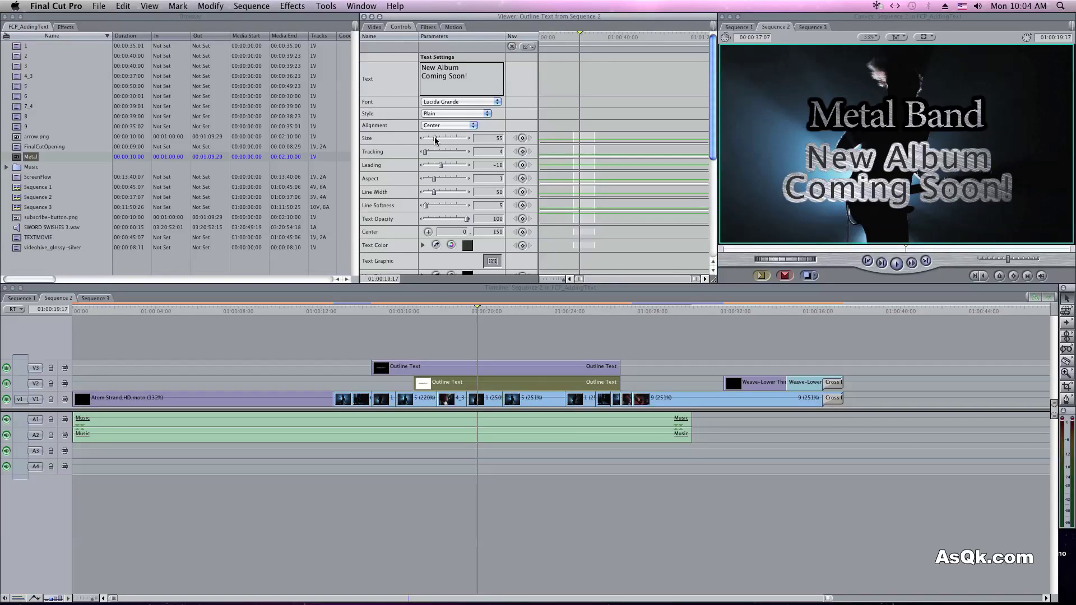
pyautogui.click(532, 343)
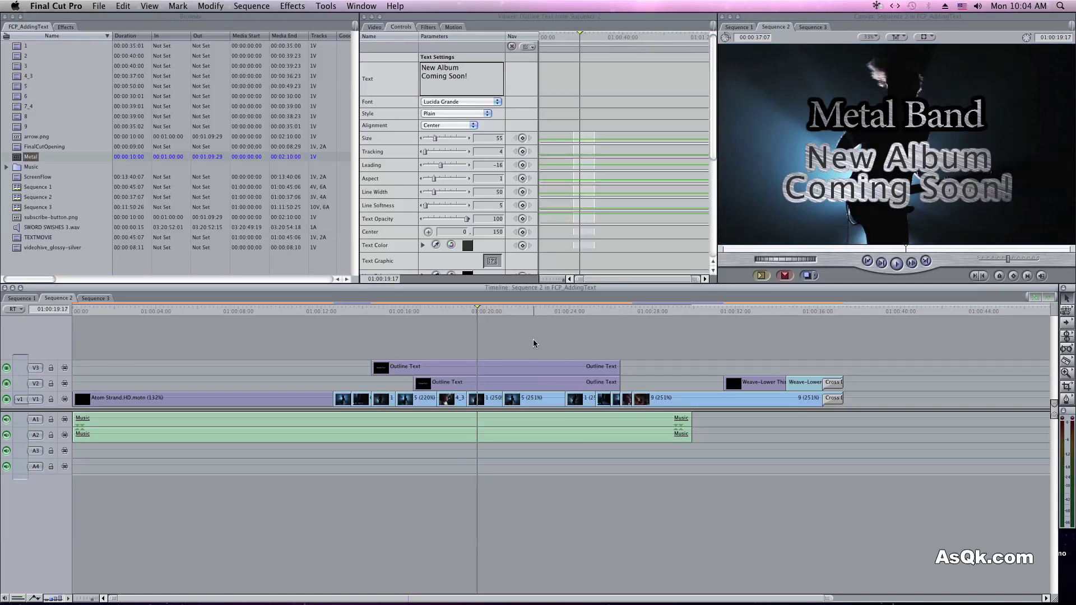
# Trim the Metal Band title's start on V3 to about 01:00:16:08 and the New Album title's start on V2 to roughly a second after it
pyautogui.click(370, 310)
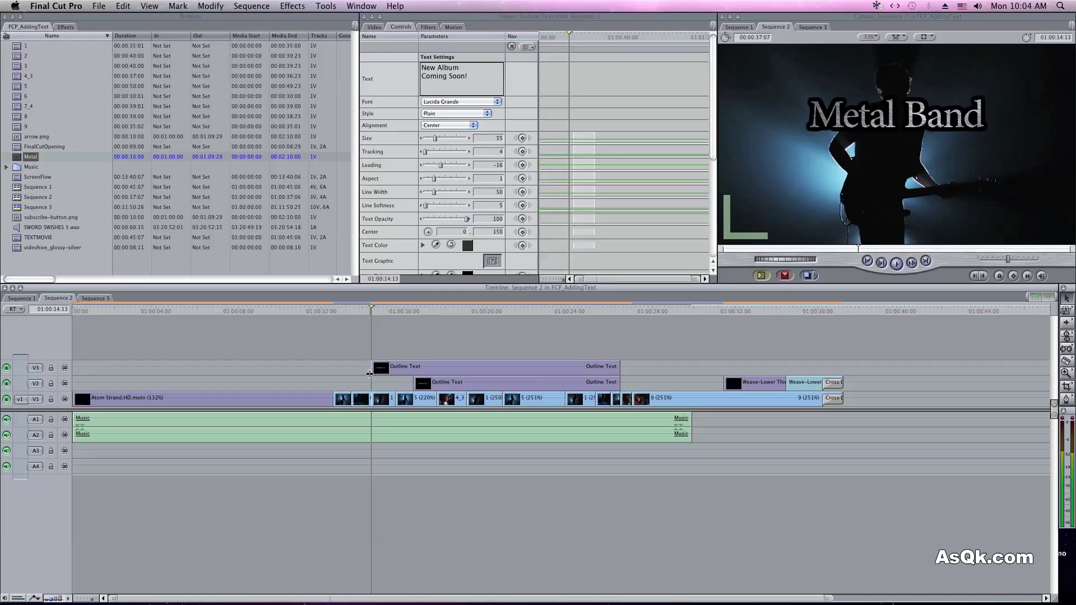
pyautogui.moveTo(399, 368); pyautogui.dragTo(438, 383)
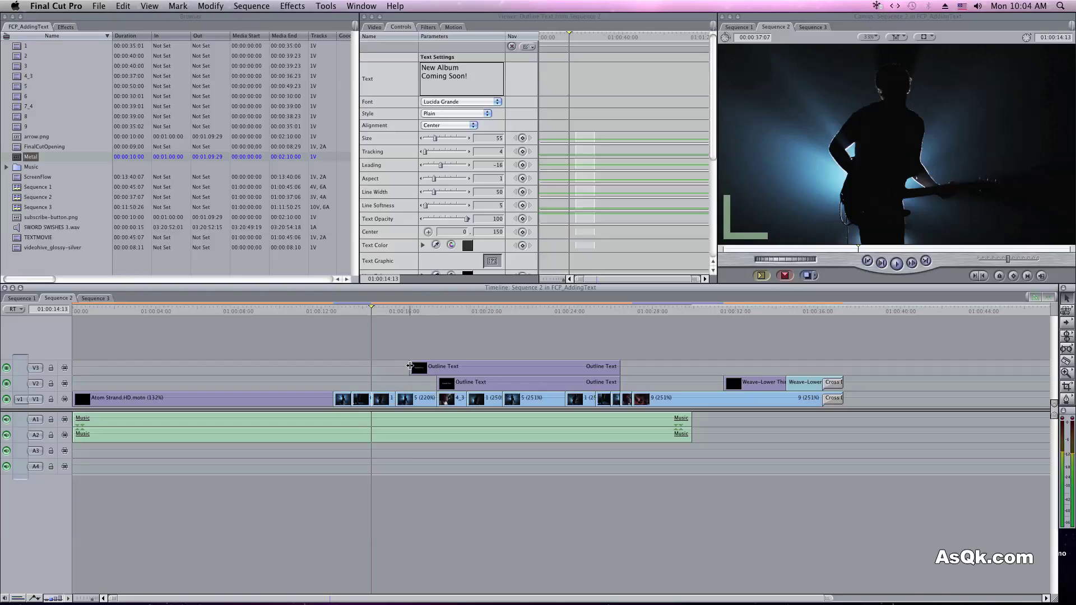
pyautogui.click(409, 312)
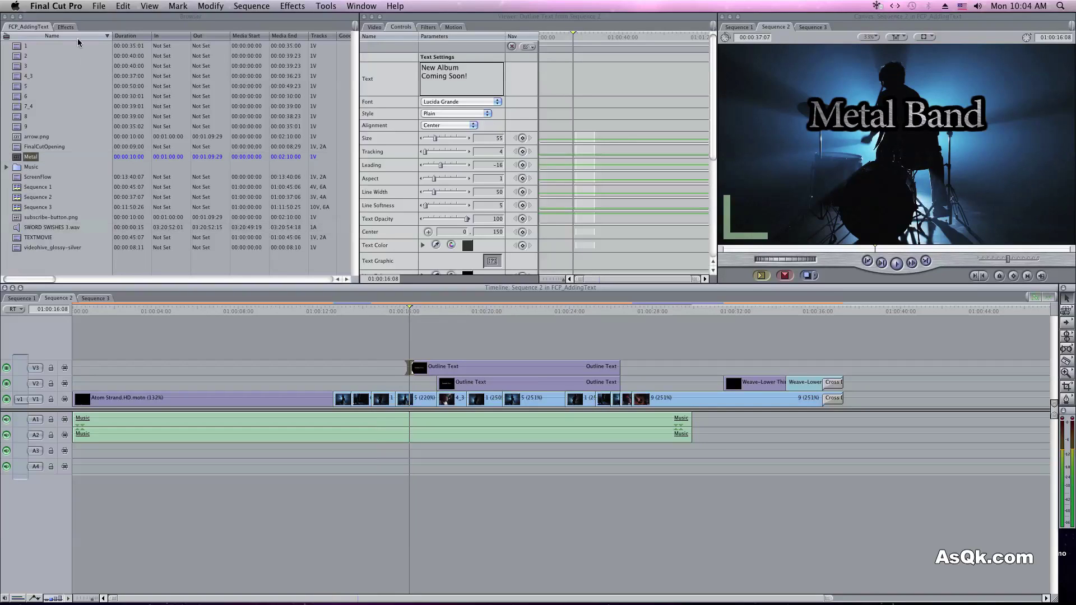
# Add the Zoom transition from the 3D Simulation video transitions to the start of the Metal Band title on V3
pyautogui.click(69, 27)
pyautogui.click(7, 56)
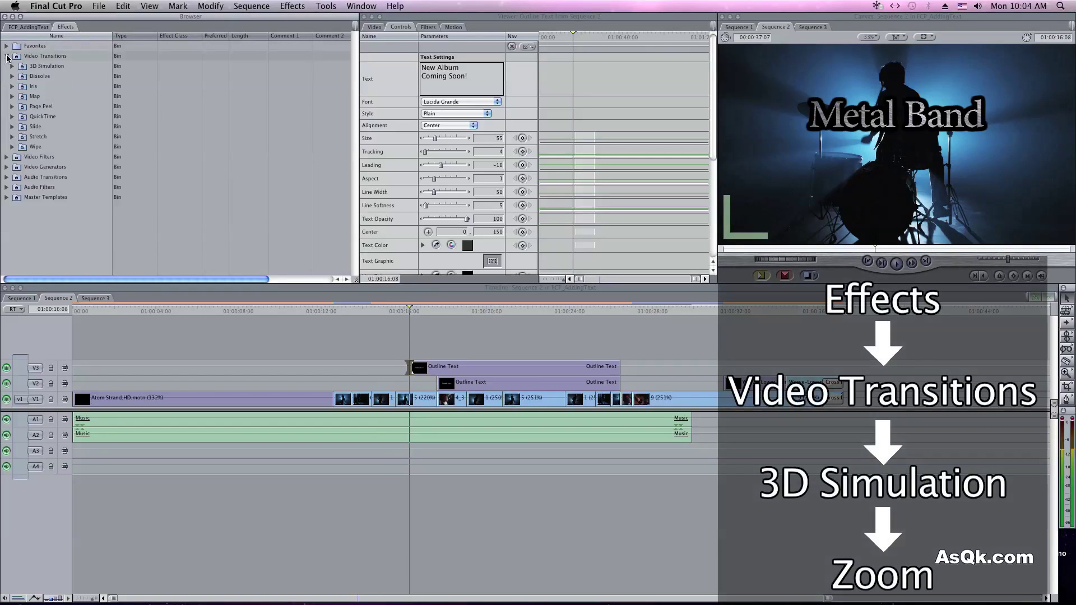
pyautogui.click(10, 64)
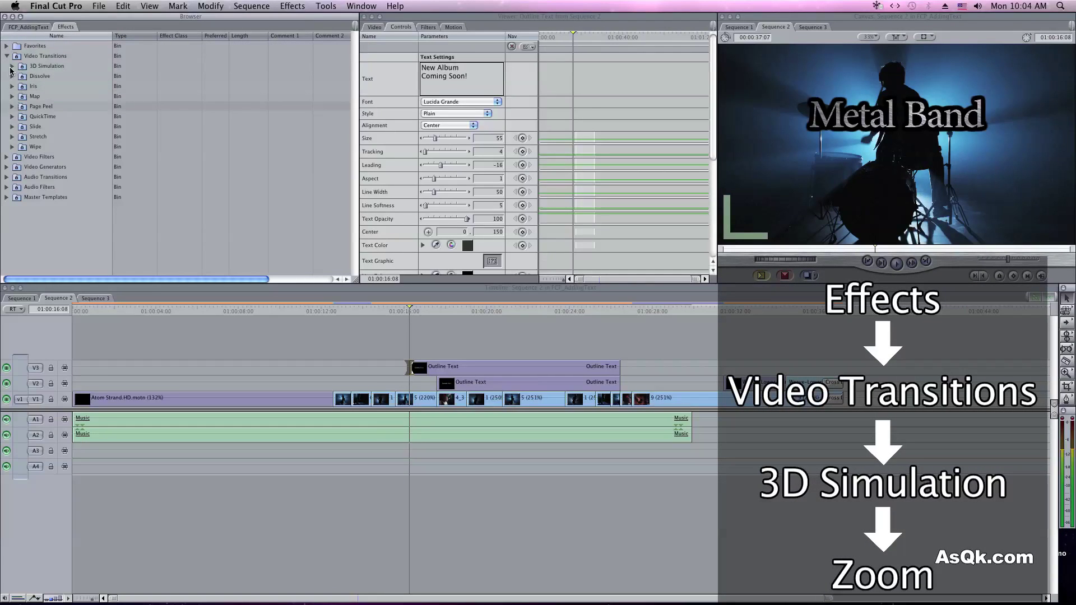
pyautogui.click(11, 67)
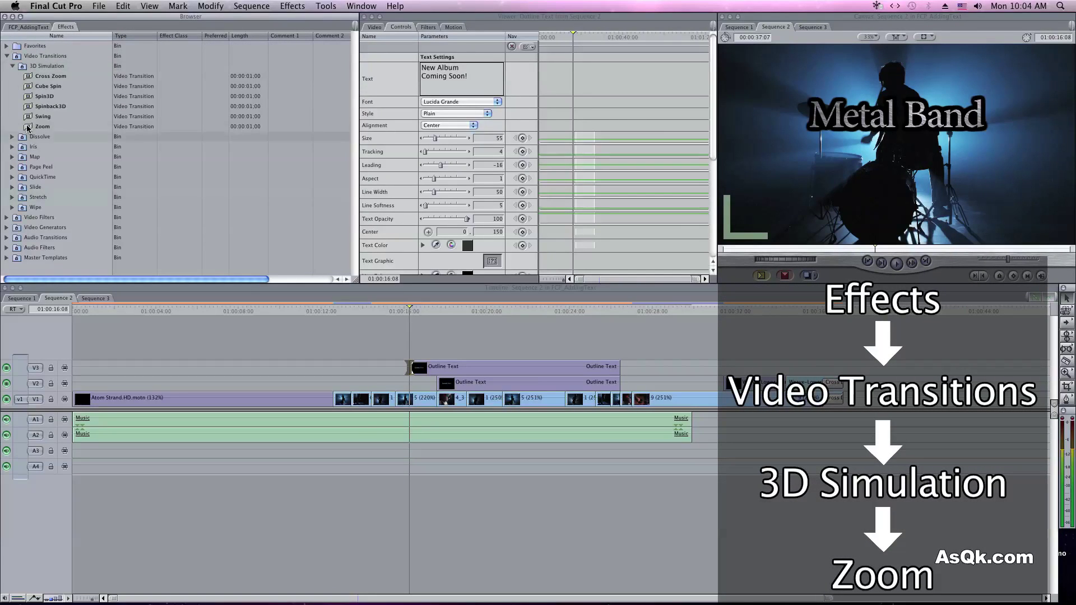
pyautogui.moveTo(42, 126); pyautogui.dragTo(420, 368)
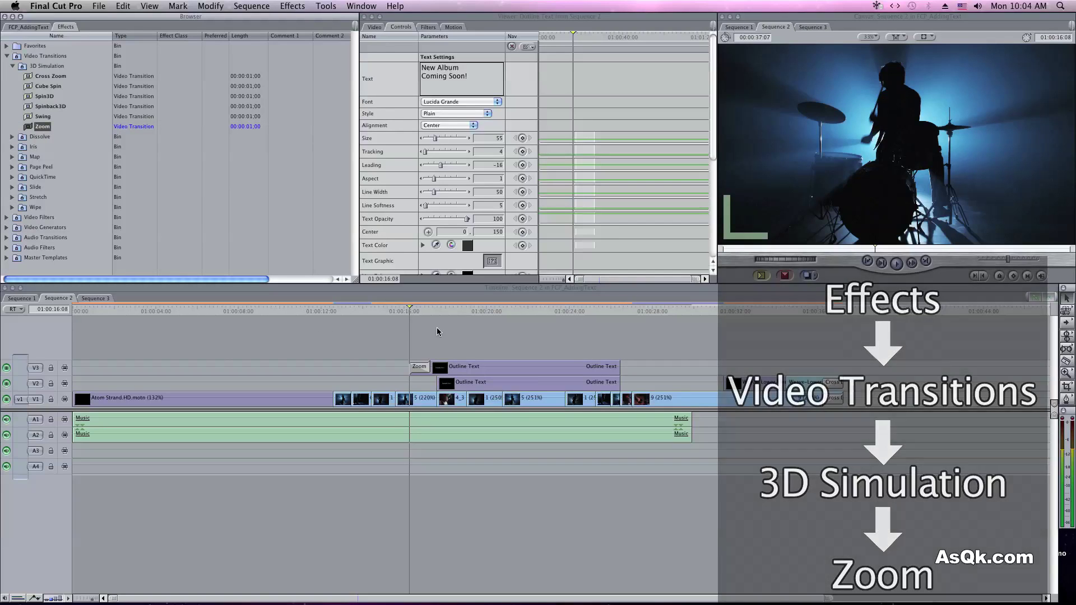
# Play the sequence from 01:00:15:29 to preview the Zoom transition, and check its midpoint at 01:00:16:24
pyautogui.click(405, 309)
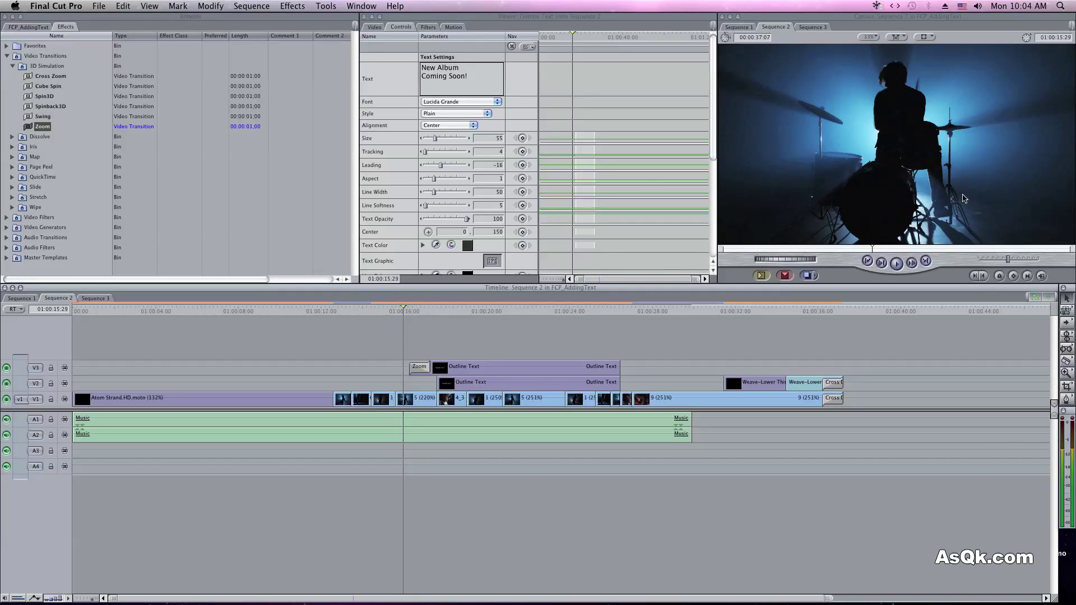
pyautogui.press('space')
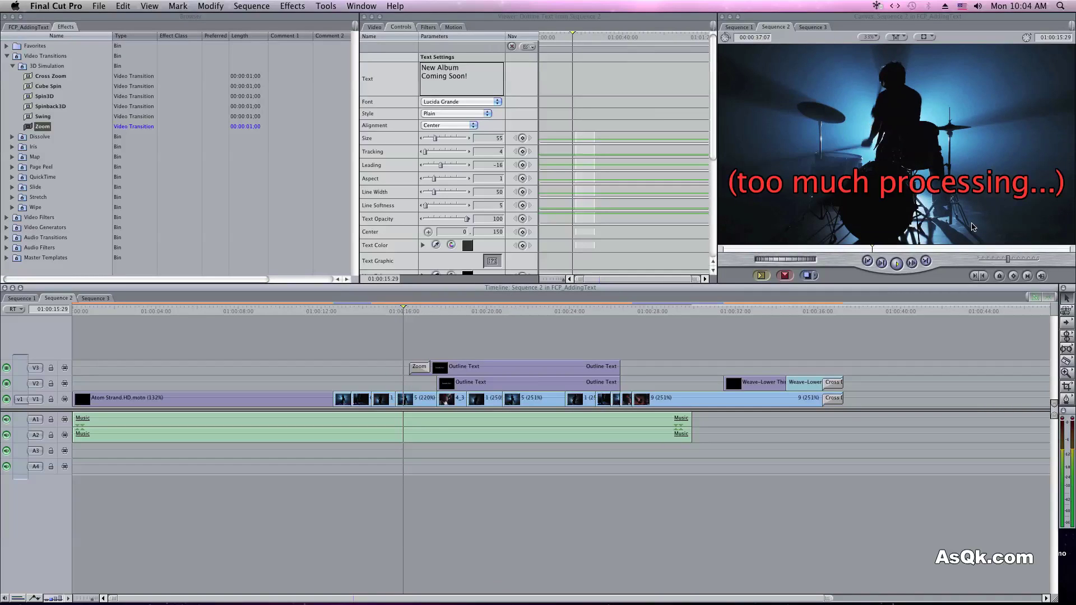
pyautogui.press('space')
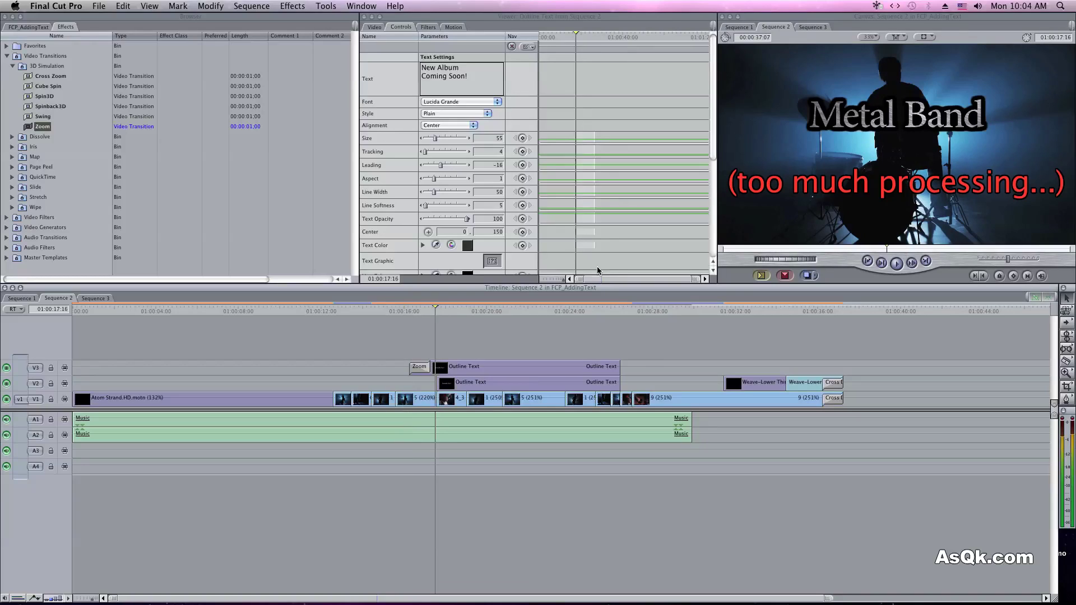
pyautogui.click(410, 311)
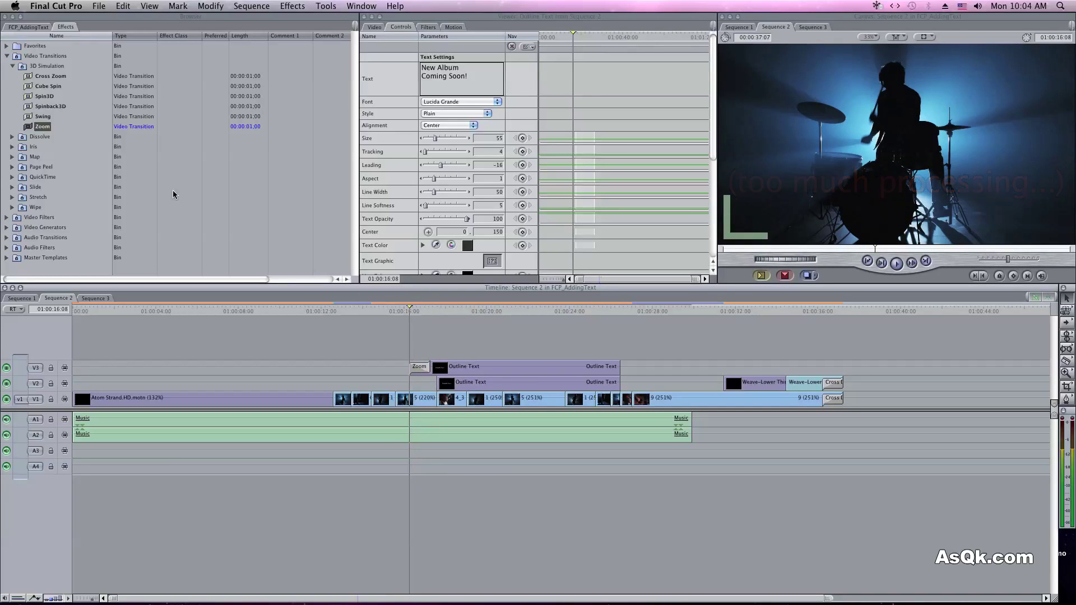
pyautogui.click(12, 66)
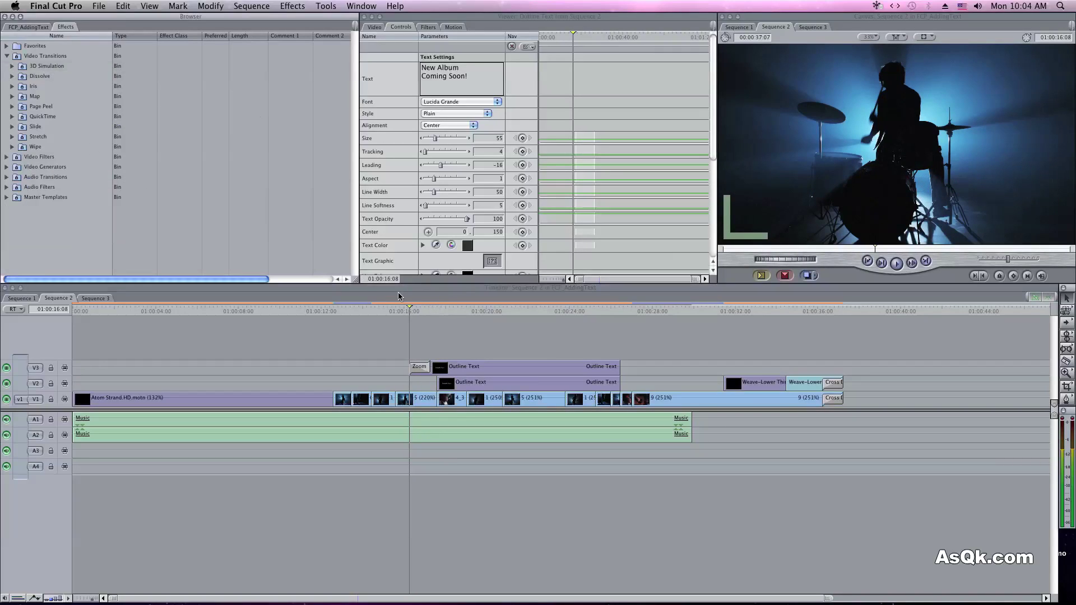
pyautogui.click(420, 311)
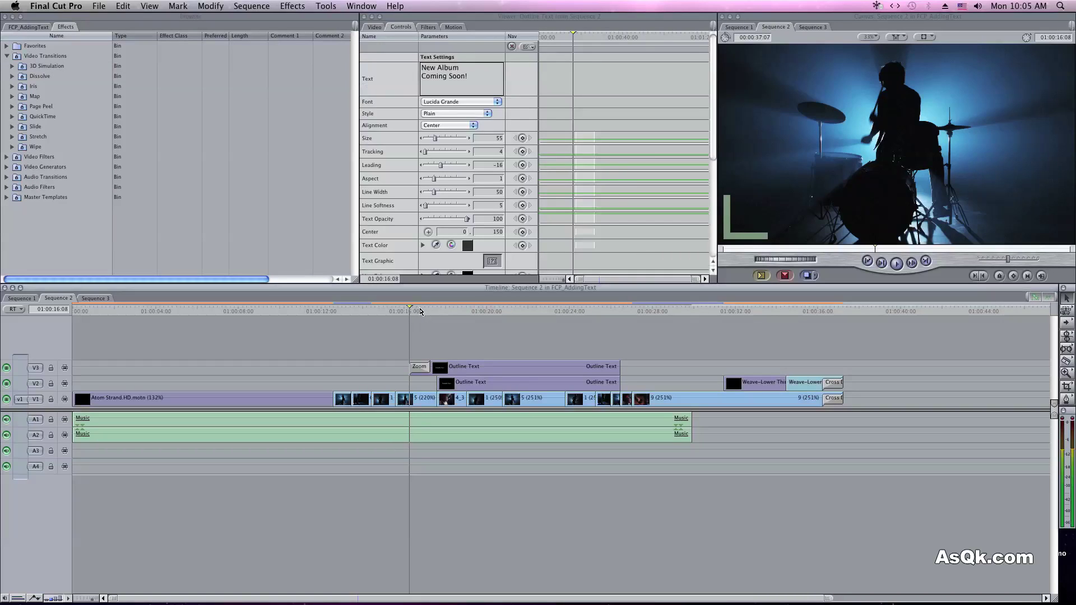
# Add the Push Slide transition from the Slide video transitions to the start of the New Album title on V2
pyautogui.moveTo(438, 386); pyautogui.dragTo(13, 125)
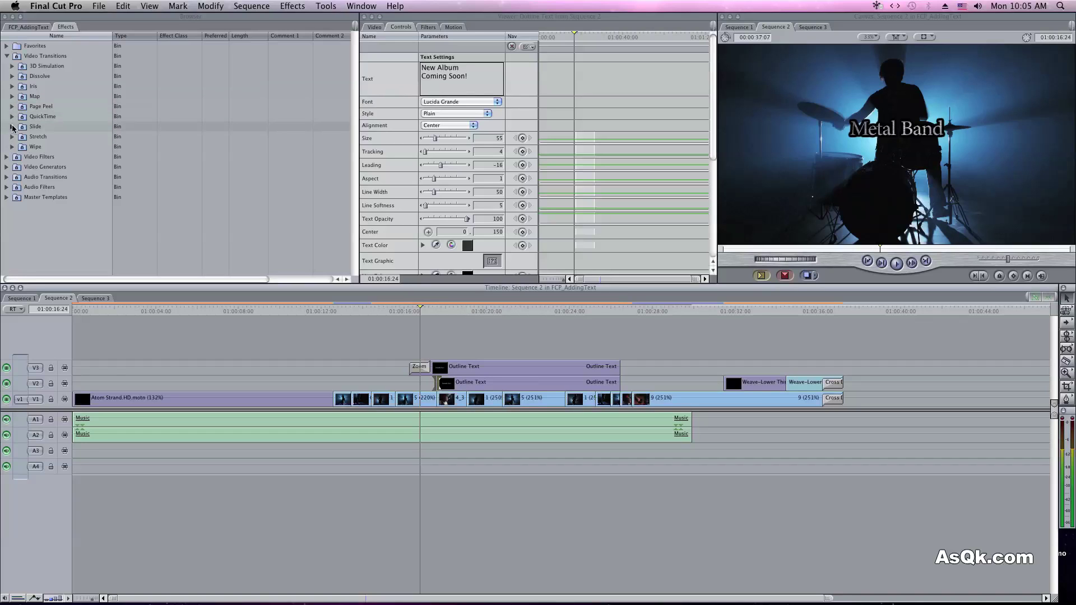
pyautogui.click(12, 126)
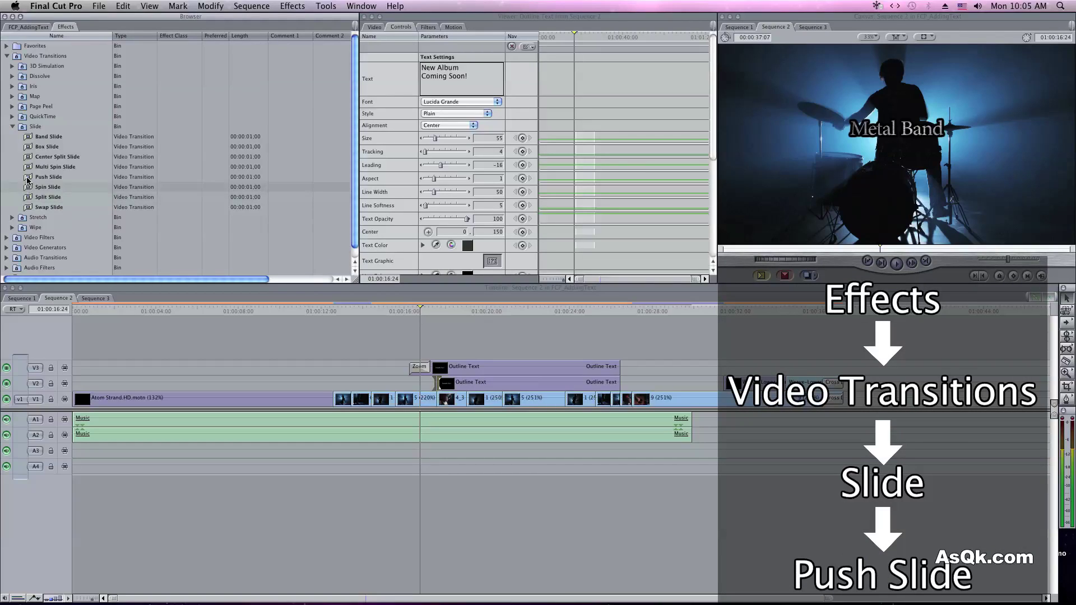
pyautogui.moveTo(27, 180); pyautogui.dragTo(442, 384)
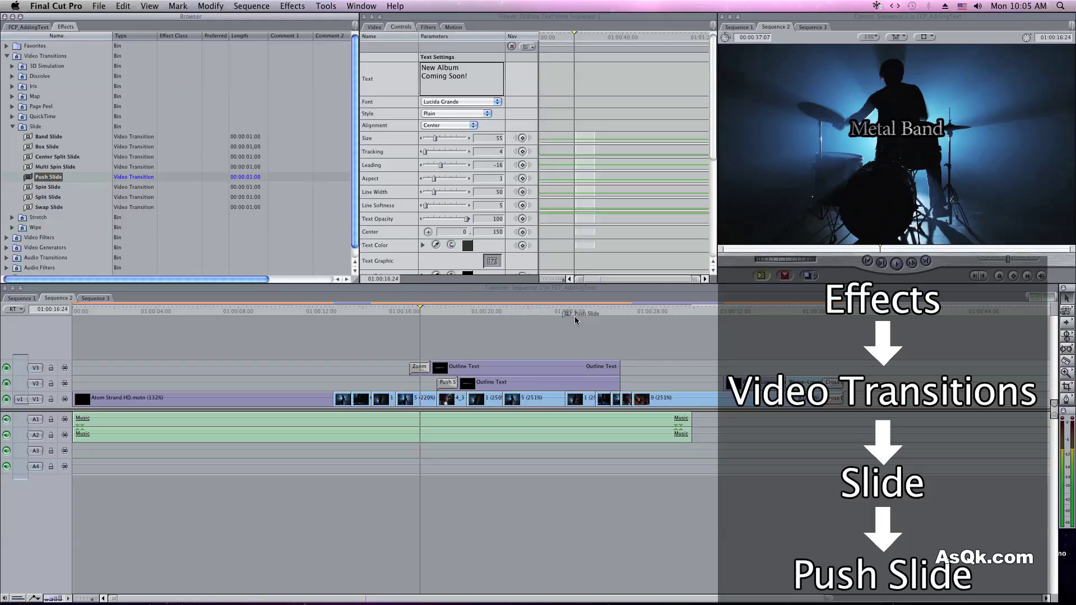
# Add Push Slide transitions to the ends of both the Metal Band title on V3 and the New Album title on V2
pyautogui.moveTo(574, 317); pyautogui.dragTo(580, 357)
pyautogui.moveTo(28, 180); pyautogui.dragTo(615, 384)
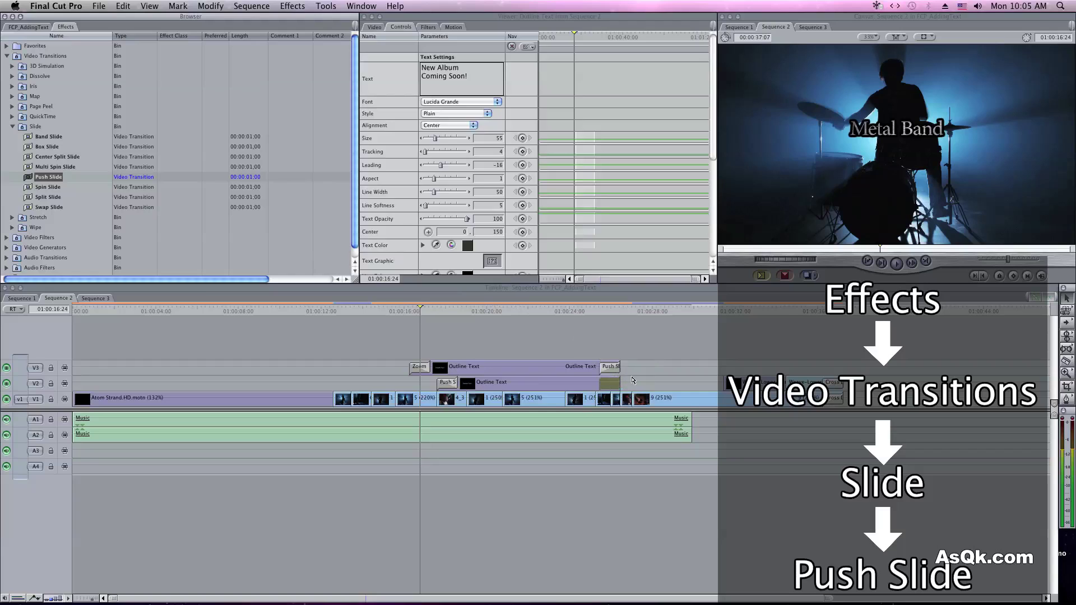
pyautogui.click(675, 339)
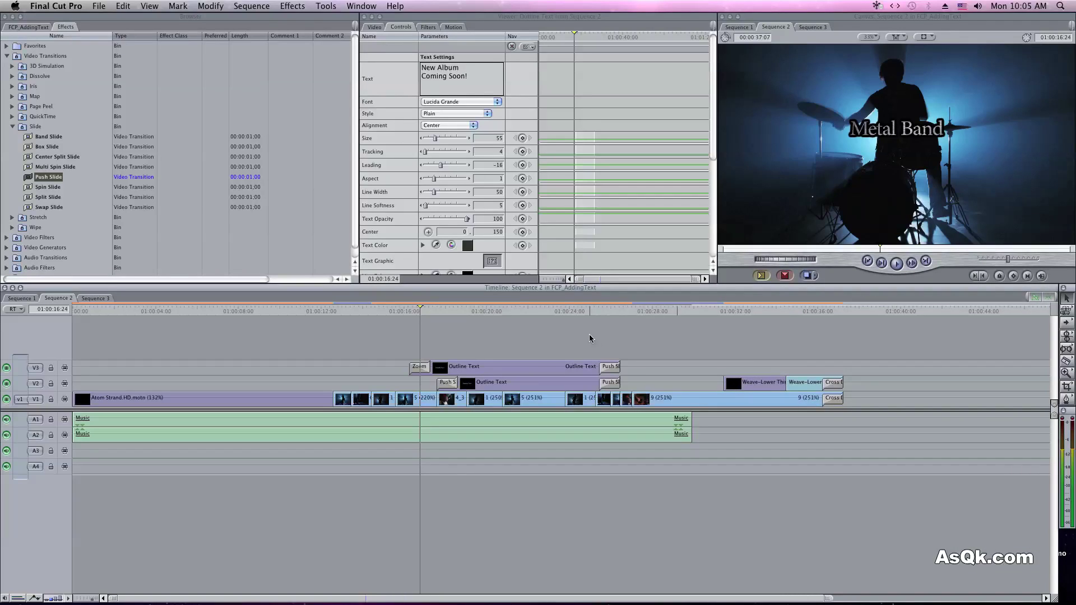
# Render the whole of Sequence 2 and play it back from its beginning
pyautogui.press('Home')
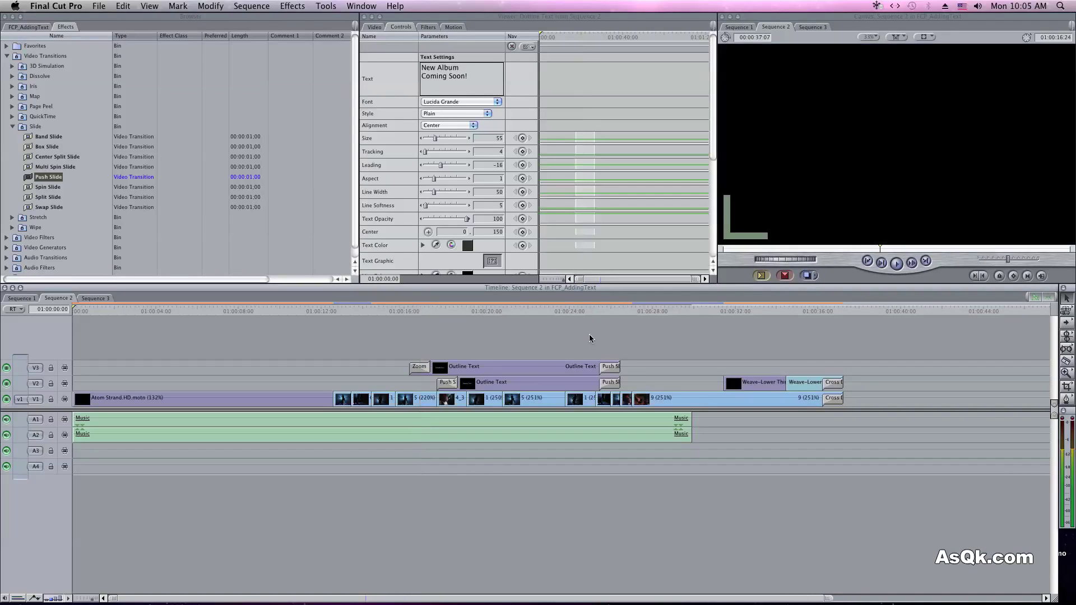
pyautogui.click(292, 6)
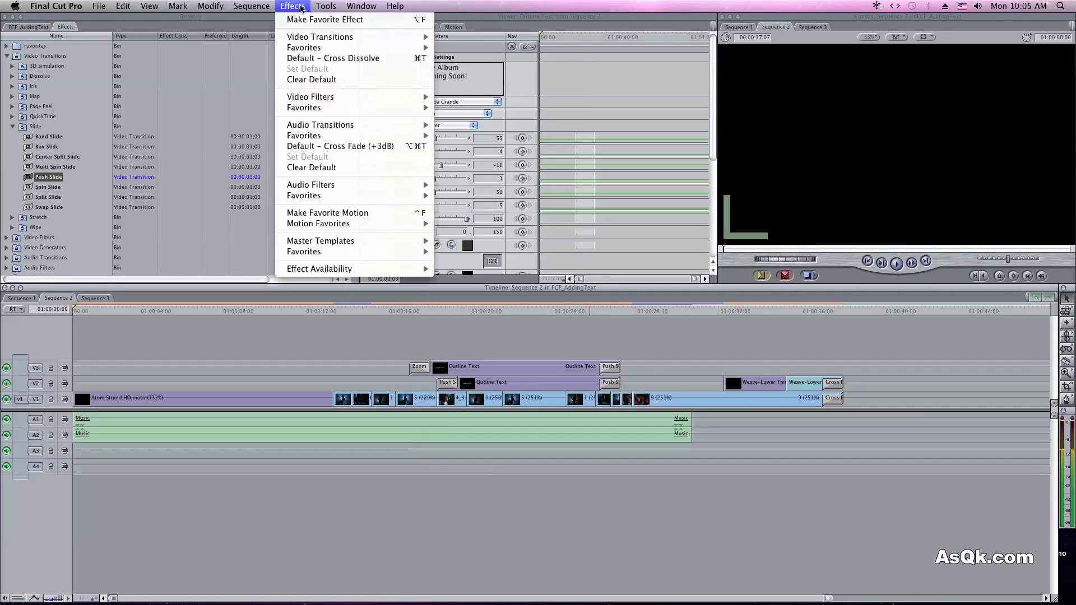
pyautogui.moveTo(323, 5)
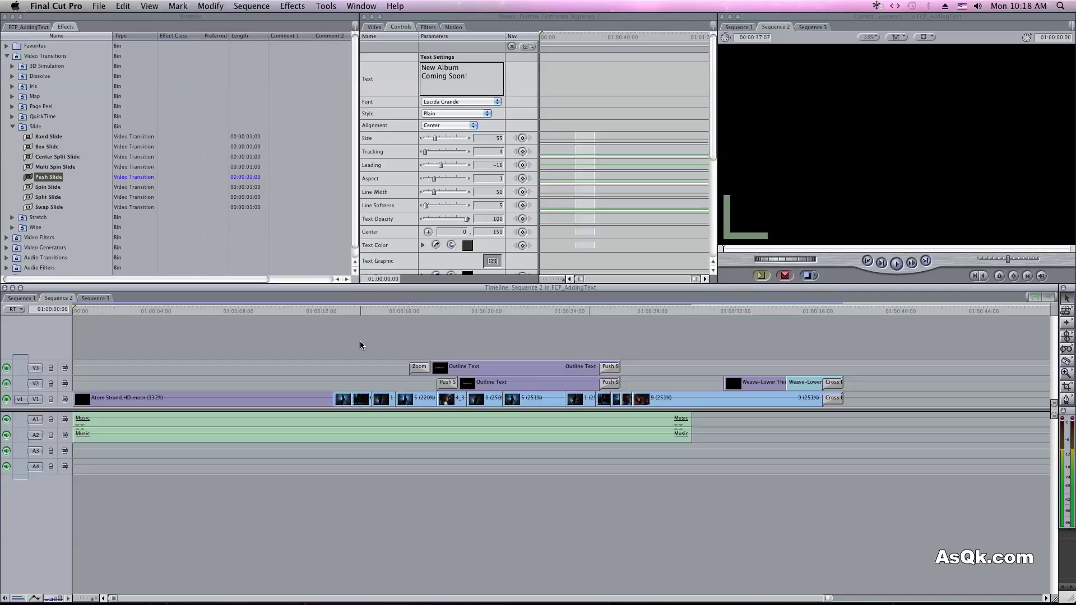
pyautogui.click(898, 264)
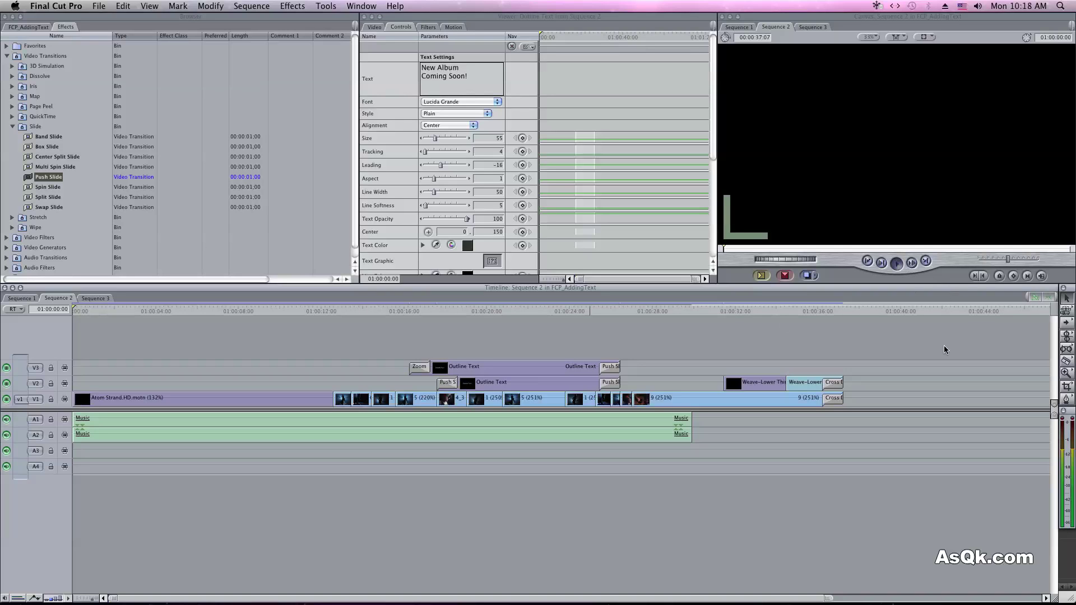